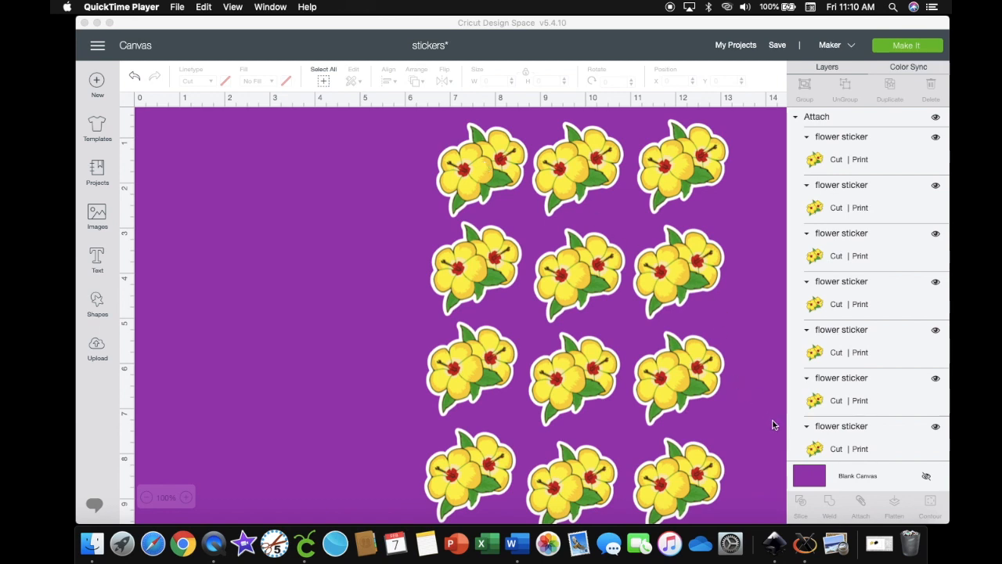
Switch to Inkscape and import the dabbing pug image, the Desktop file whose name starts with d5cb1dd2a6eeb50851a16b09ebcd7ee8.
left_click(776, 545)
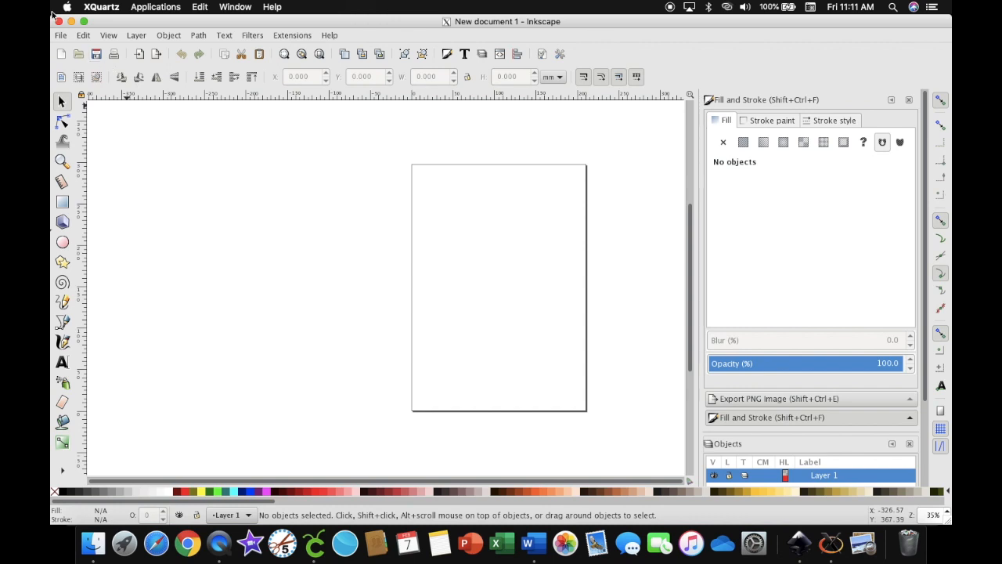
left_click(61, 36)
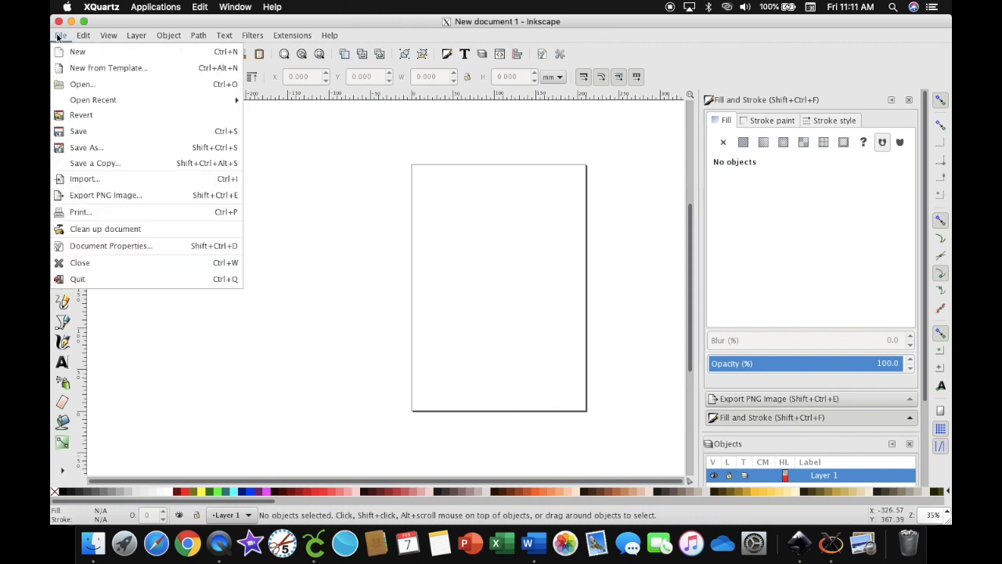
left_click(86, 179)
left_click(400, 178)
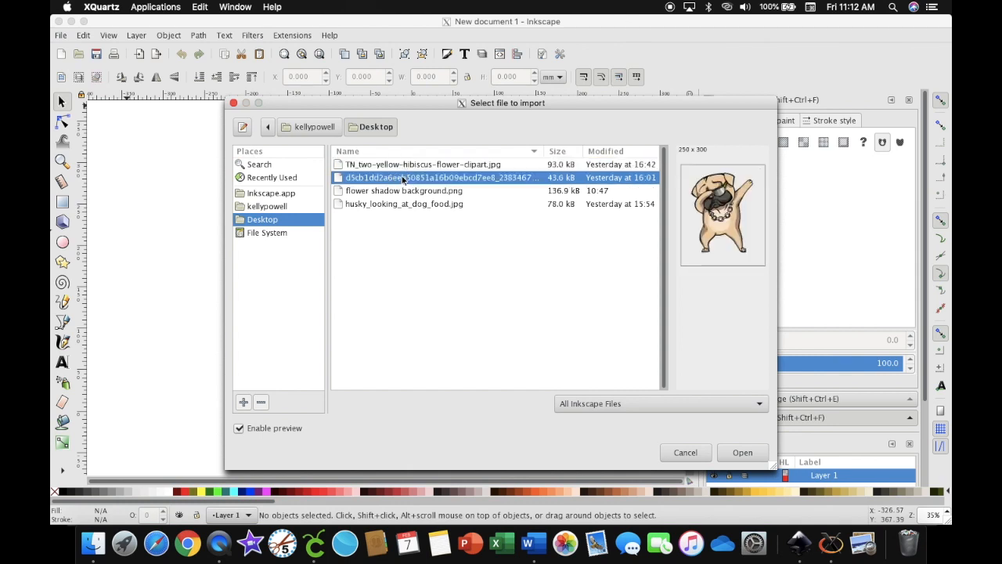
left_click(407, 192)
left_click(407, 203)
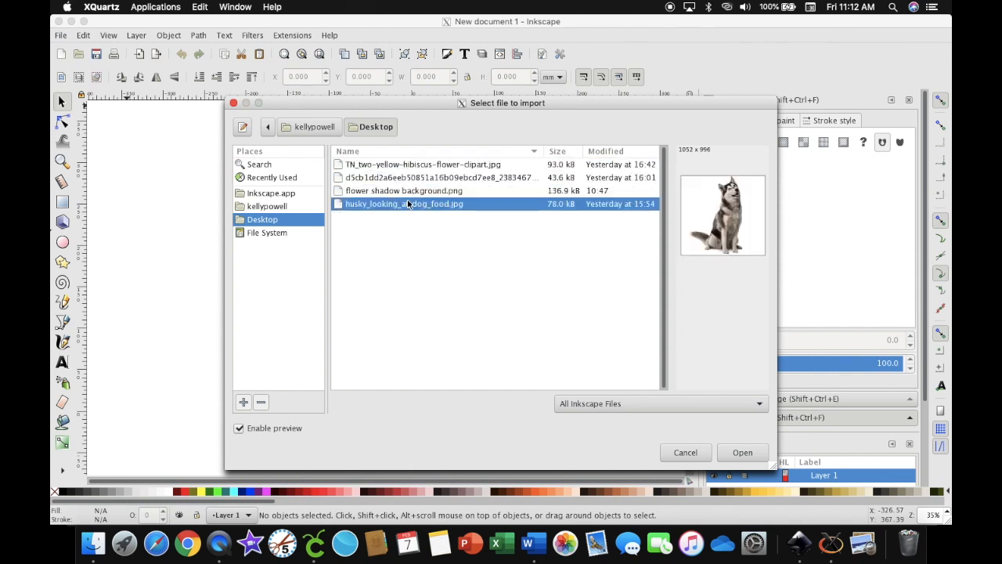
left_click(445, 178)
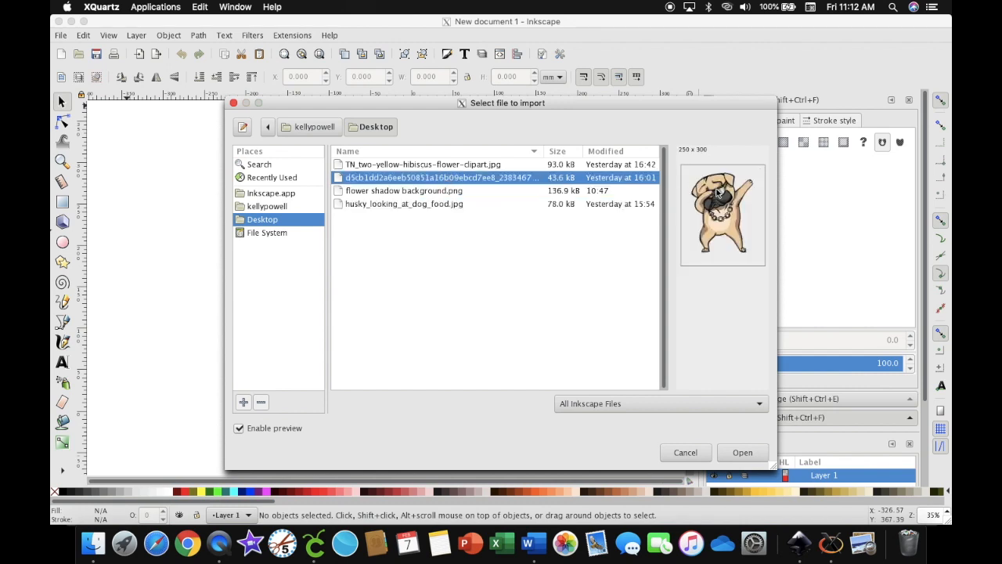
left_click(746, 451)
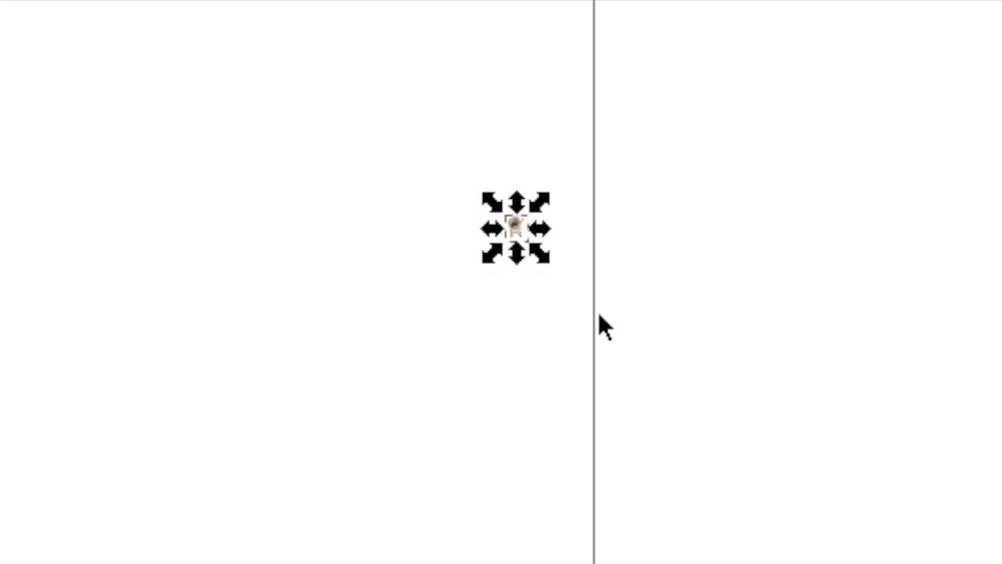
Enlarge the imported dog image to about 180 by 216 mm and place it left of the page.
left_click_drag(545, 263, 888, 519)
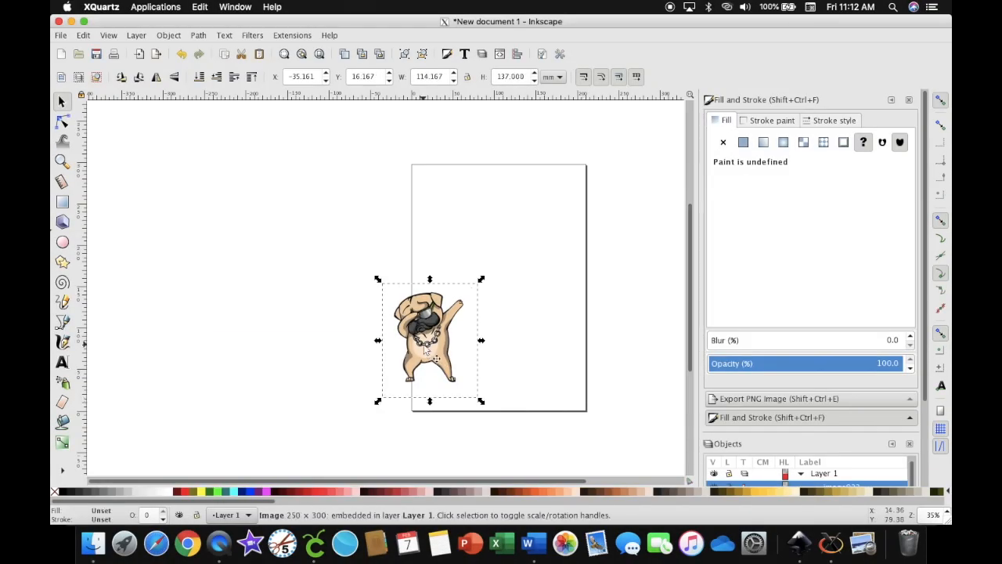
left_click_drag(422, 343, 317, 231)
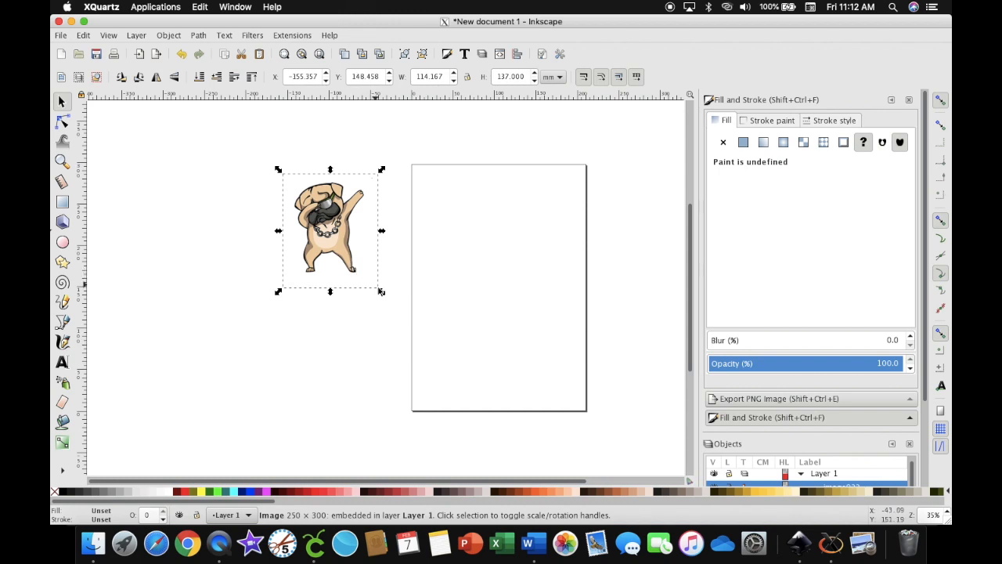
left_click_drag(380, 291, 467, 358)
left_click_drag(354, 277, 426, 291)
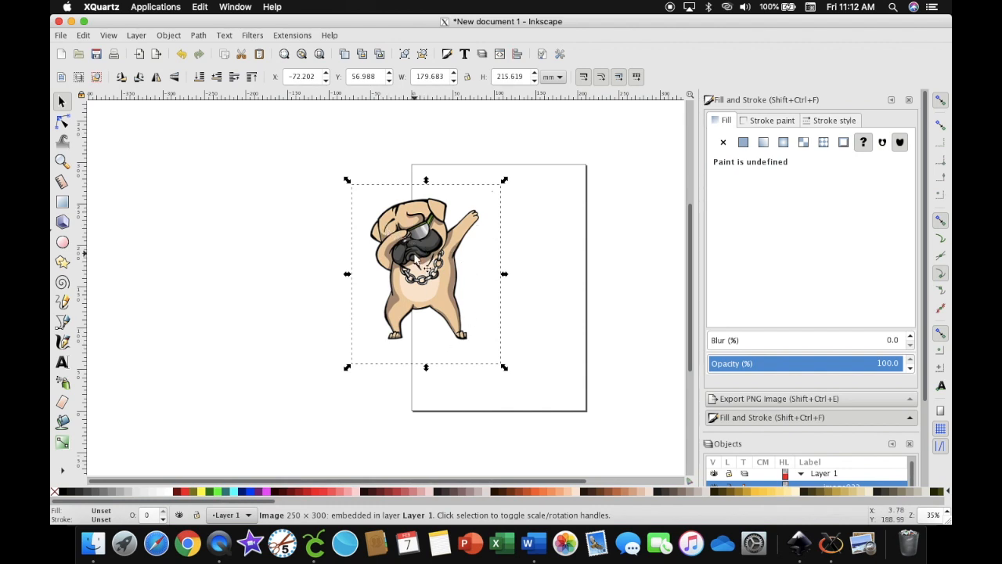
left_click_drag(415, 257, 257, 233)
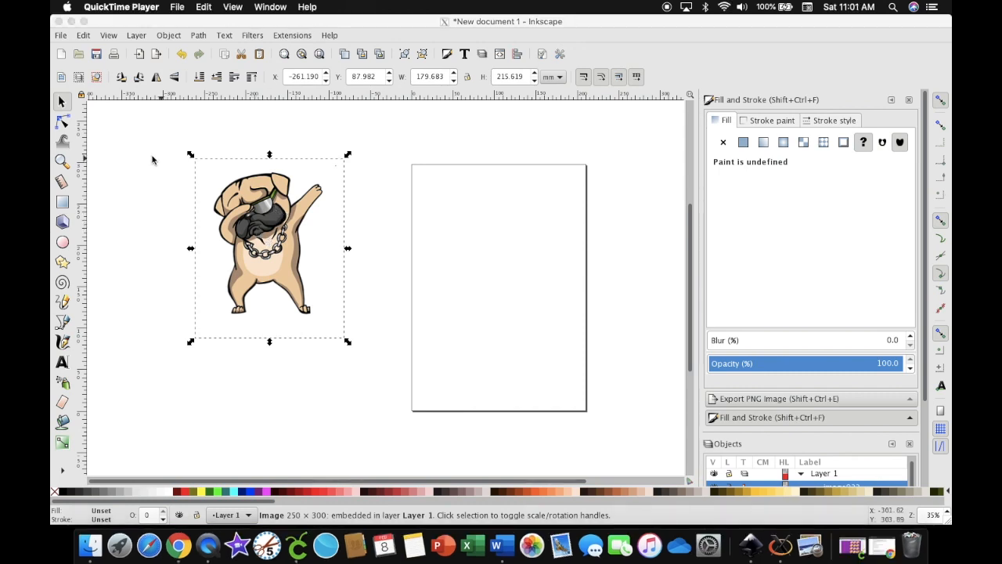
left_click(279, 219)
left_click_drag(279, 219, 269, 177)
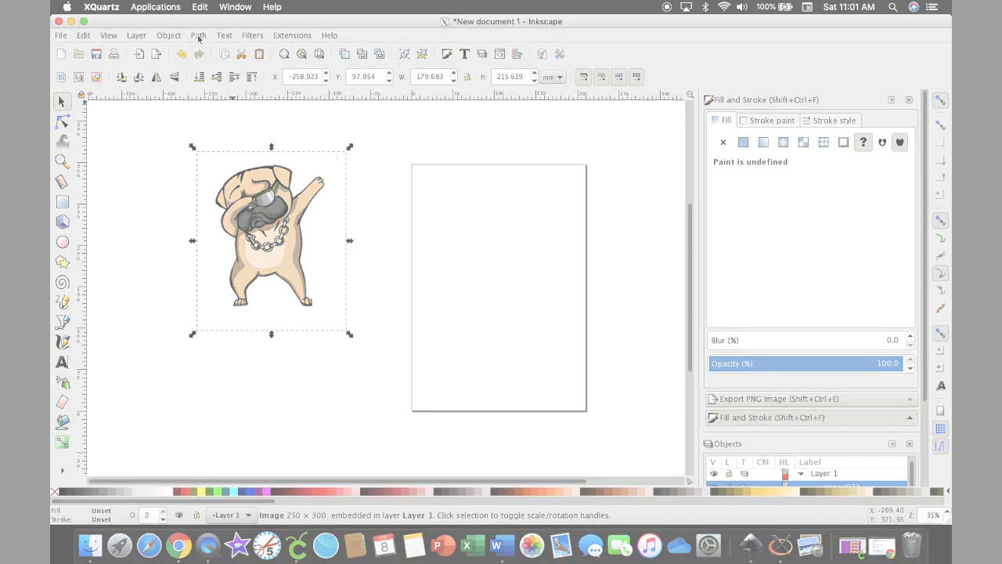
Set up a Trace Bitmap of the dog image using multiple-scan Colors with 2 scans, and preview it.
left_click(199, 36)
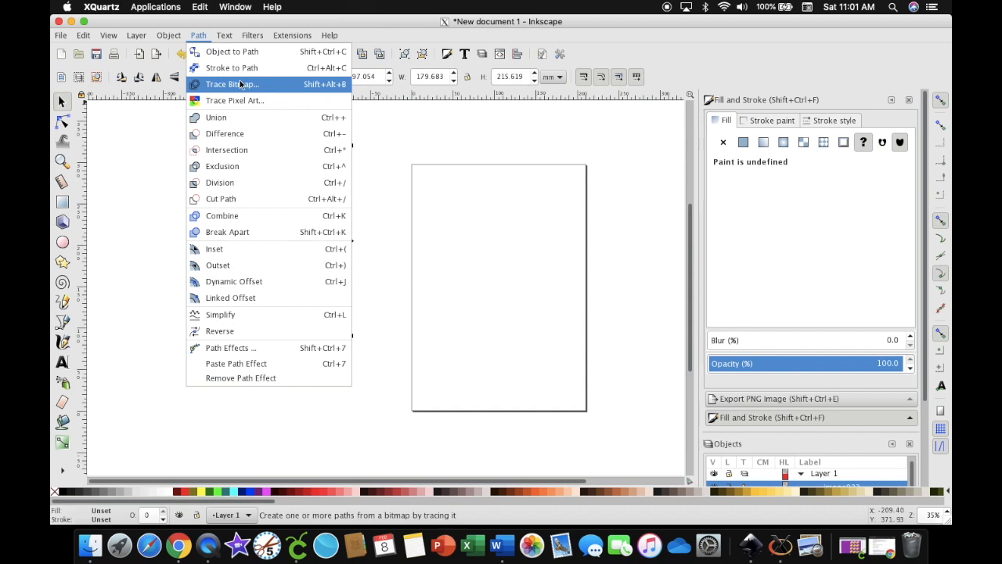
left_click(241, 84)
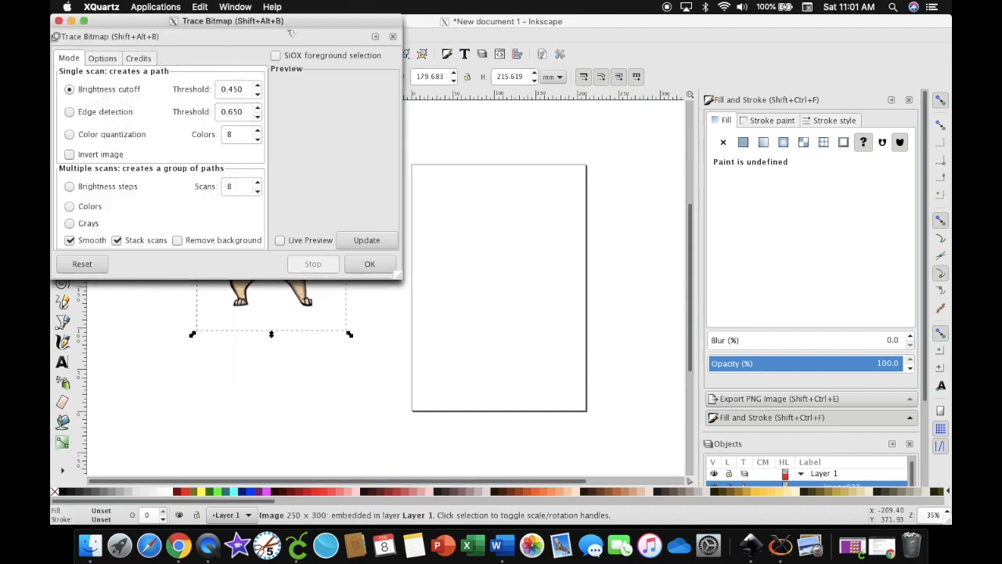
mouse_move(306, 27)
left_mouse_down()
mouse_move(507, 86)
mouse_move(517, 105)
mouse_move(458, 96)
left_mouse_up()
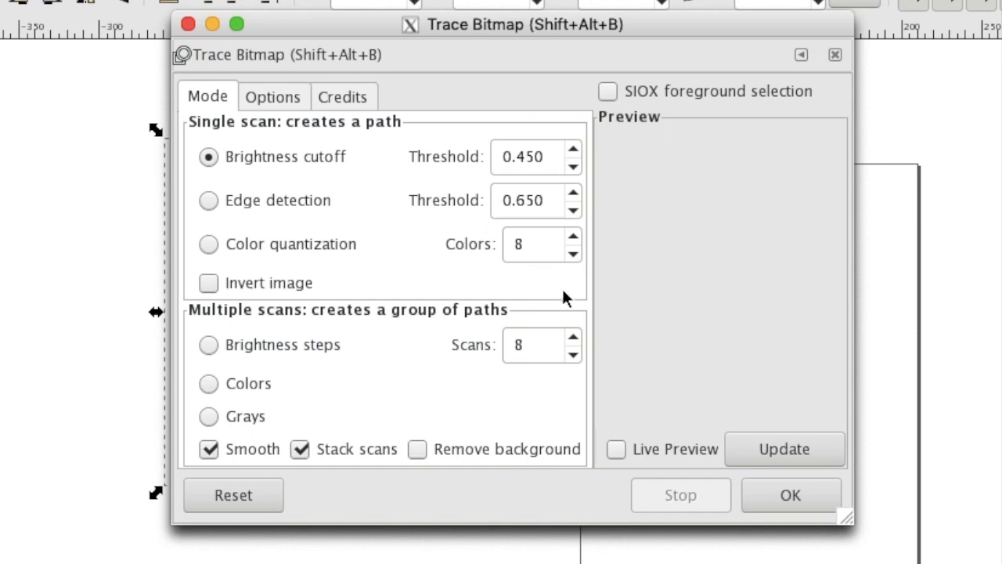
left_click(211, 383)
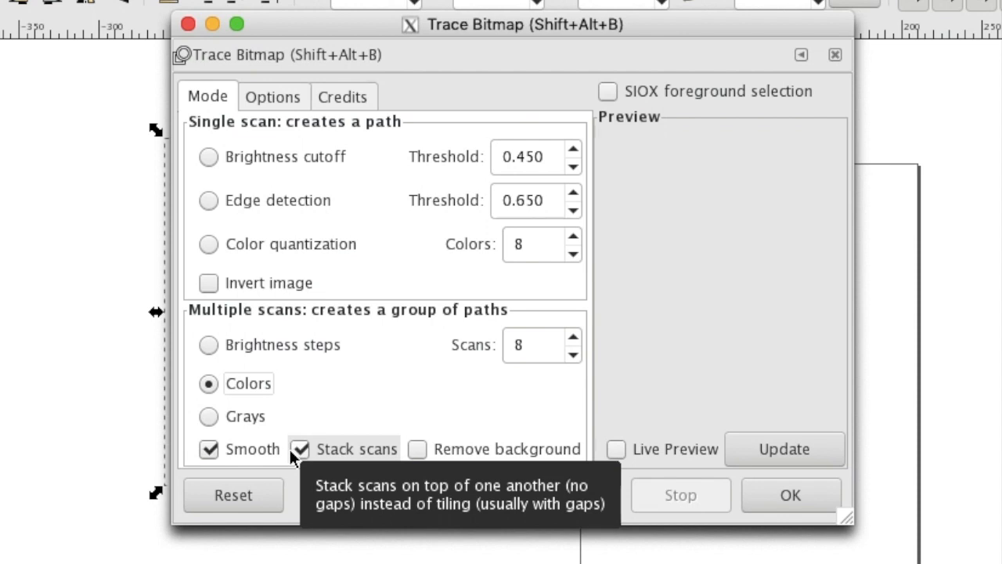
left_click(538, 347)
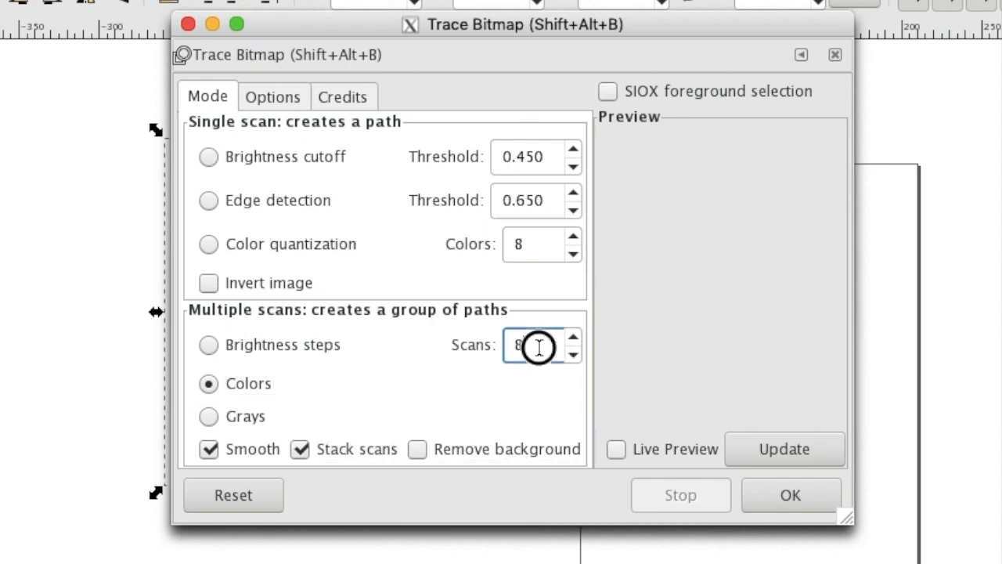
left_click_drag(538, 347, 488, 341)
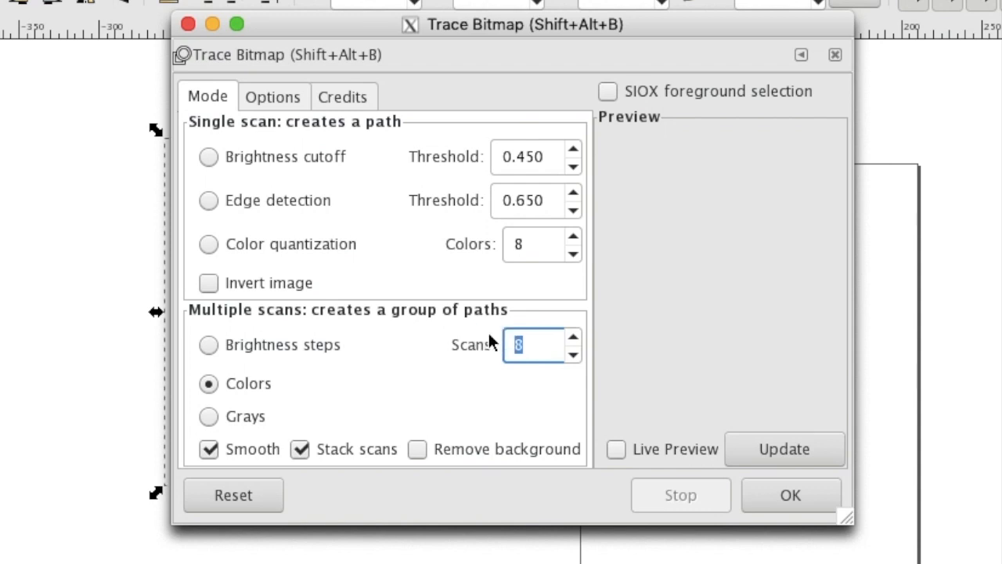
type("1")
left_click(794, 451)
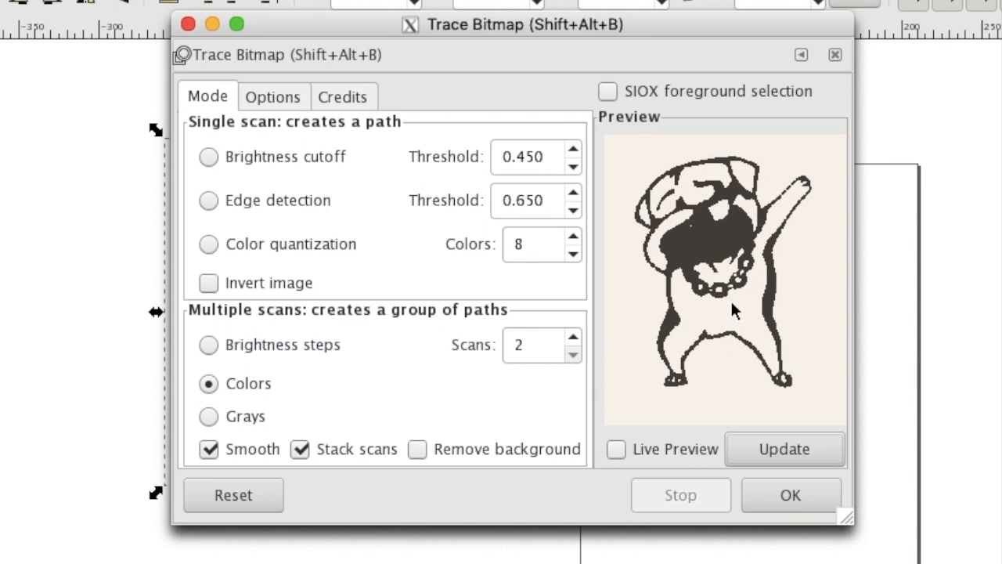
Preview the trace with 3 scans for comparison, and return to 2 scans with an updated preview.
left_click(573, 338)
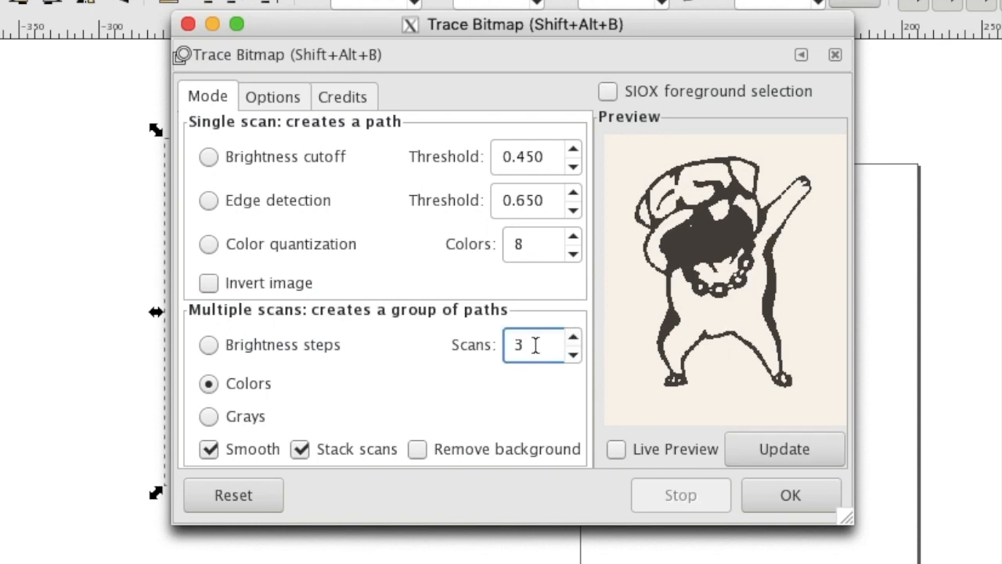
left_click(785, 449)
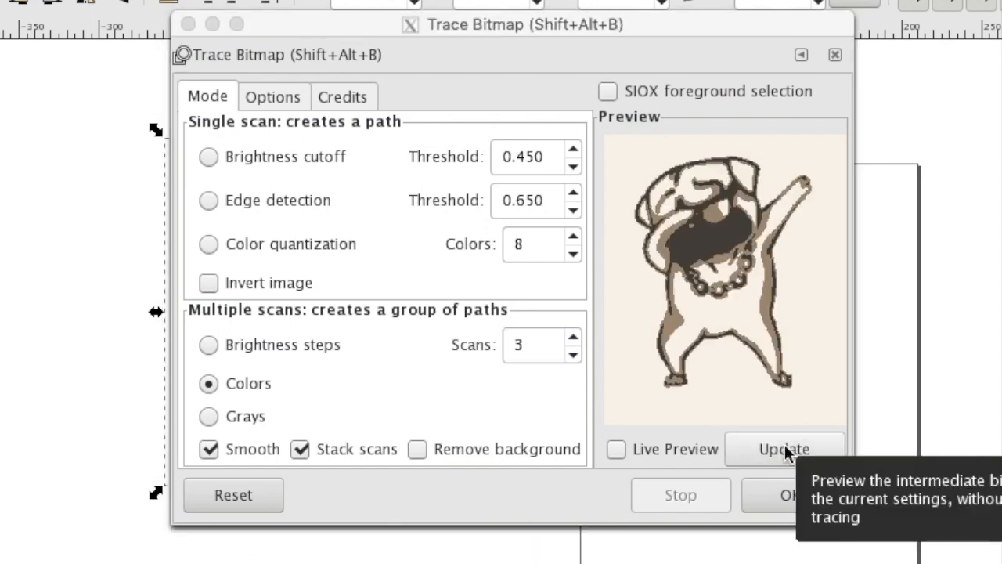
left_click(575, 345)
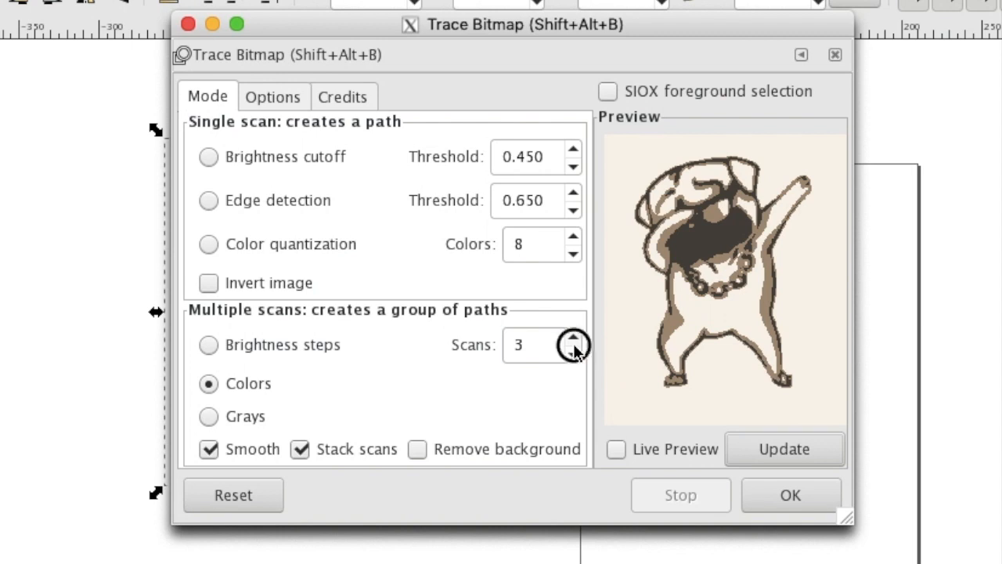
left_click_drag(537, 342, 501, 350)
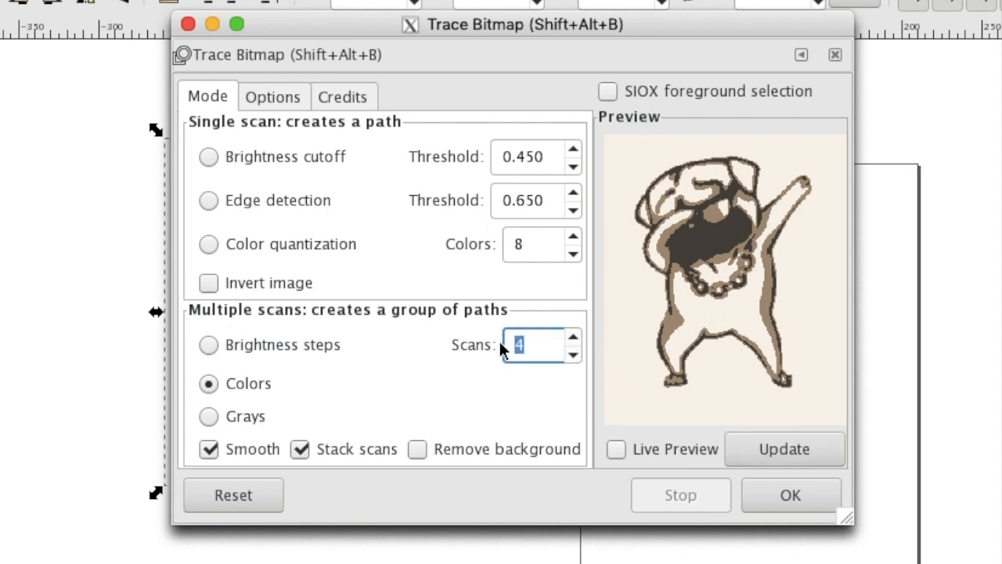
type("2")
left_click(782, 450)
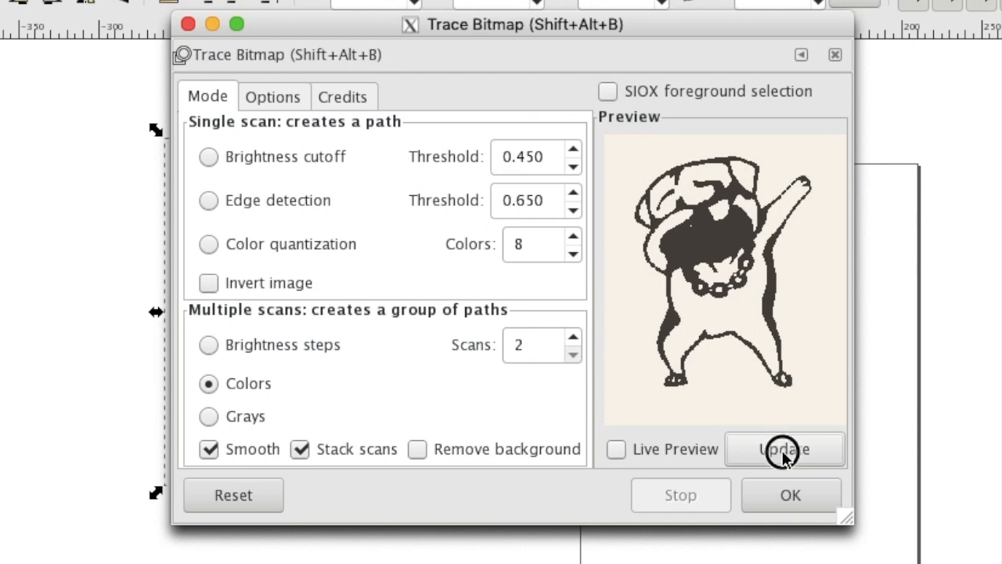
Trace the dog image with the current settings and close the Trace Bitmap dialog.
left_click(801, 502)
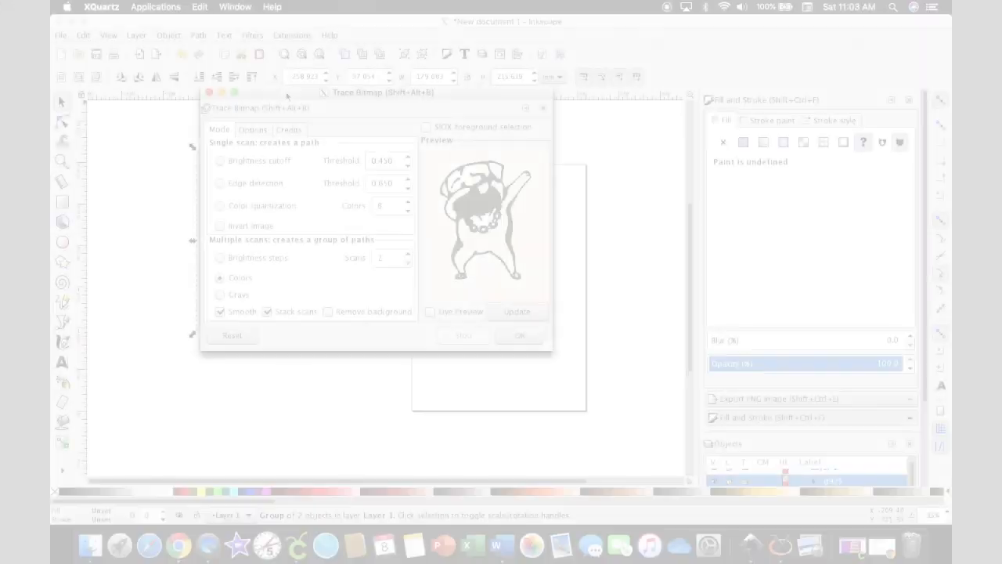
mouse_move(288, 102)
left_mouse_down()
mouse_move(443, 128)
mouse_move(428, 127)
left_mouse_up()
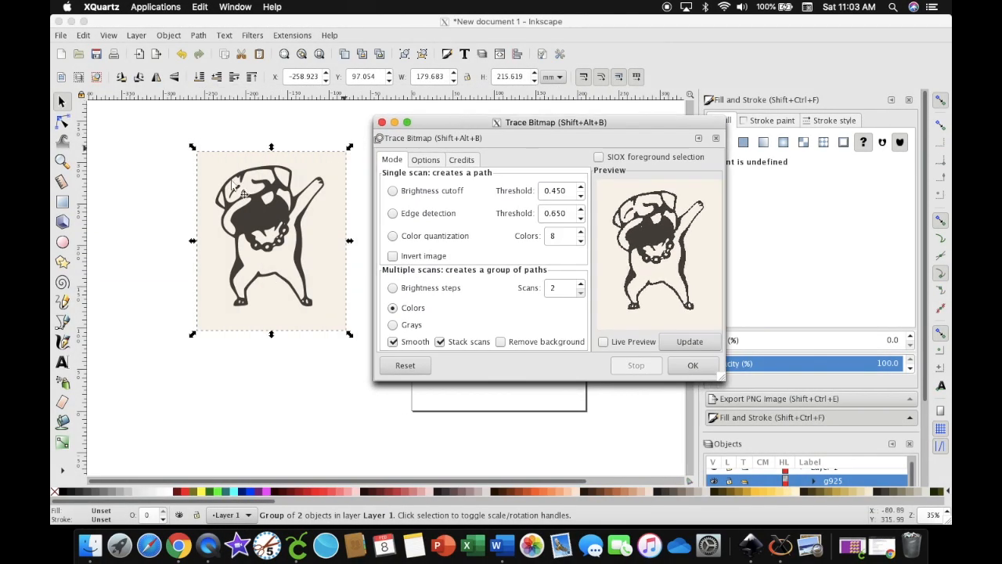
left_click(382, 123)
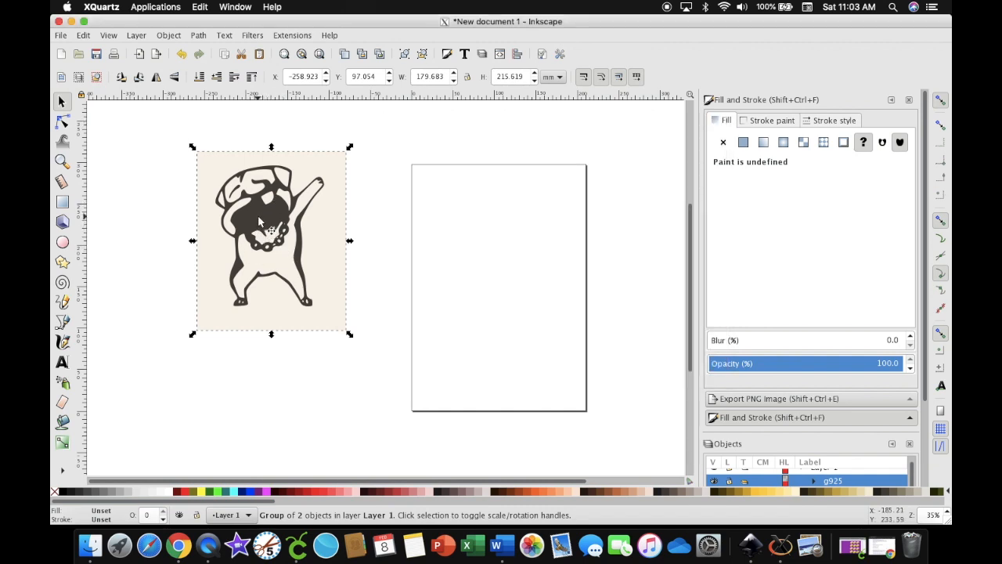
Move the traced group off the original image so it overlaps the lower part of the page's left edge.
left_click_drag(257, 221, 444, 223)
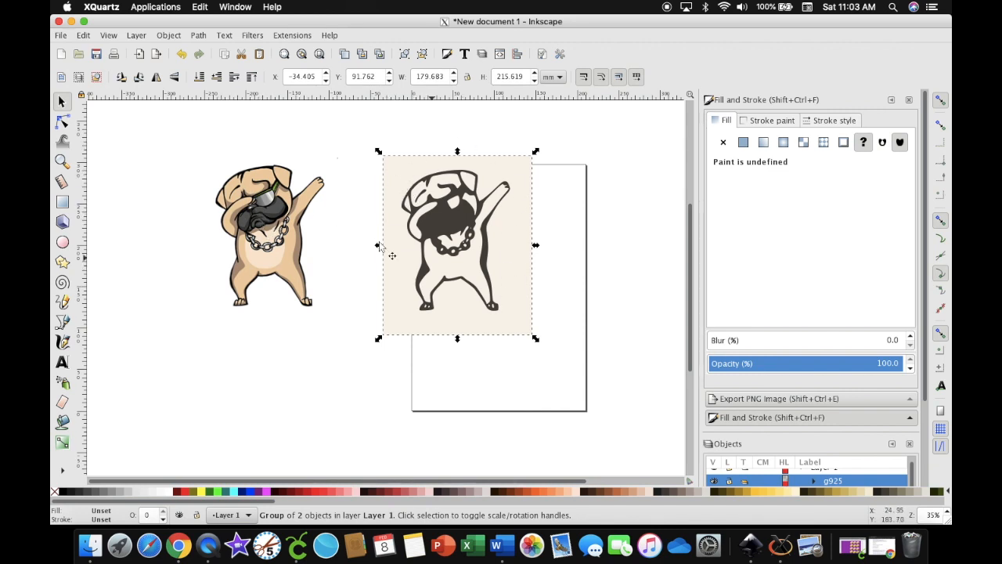
left_click(474, 139)
left_click(462, 206)
left_click_drag(452, 198, 442, 250)
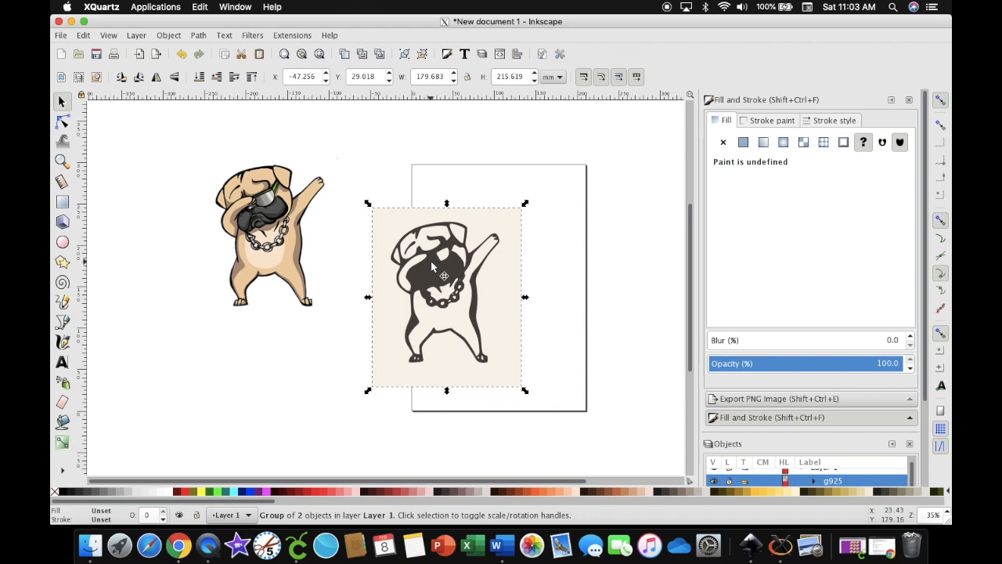
Try to trace the dark dog path inside the traced group with Smooth off and Remove background on, using 2 color scans.
left_click(395, 229)
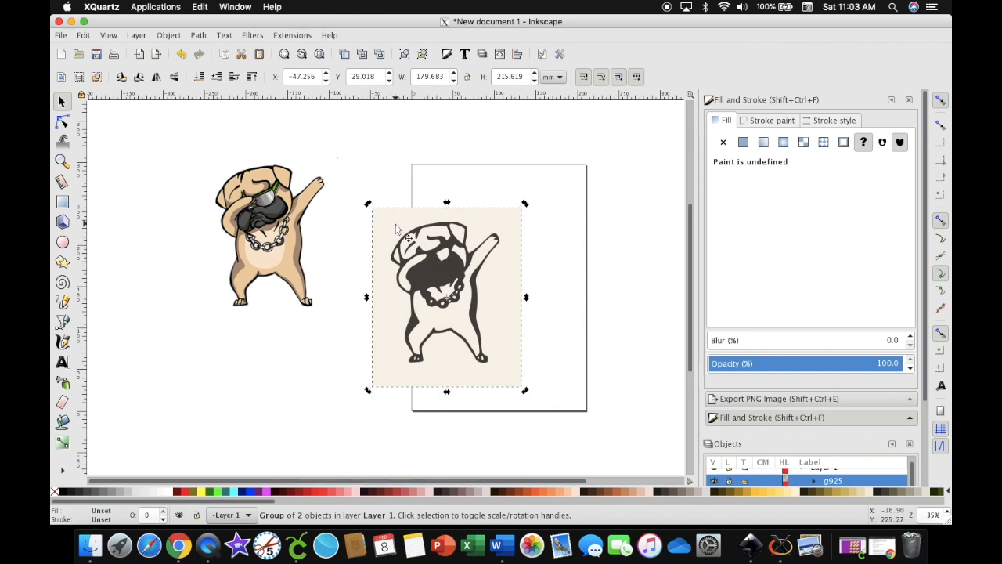
key("Escape")
double_click(432, 257)
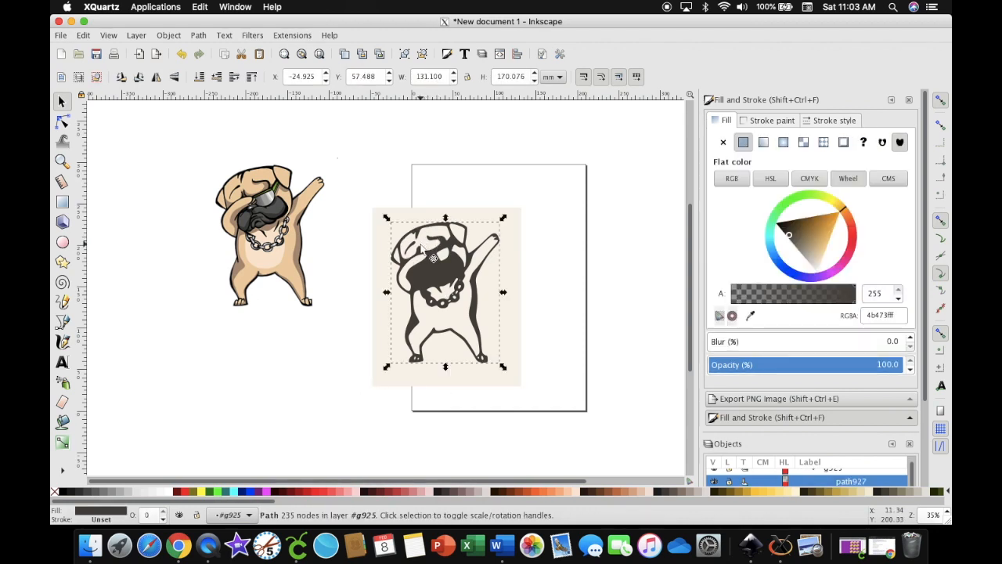
left_click(199, 35)
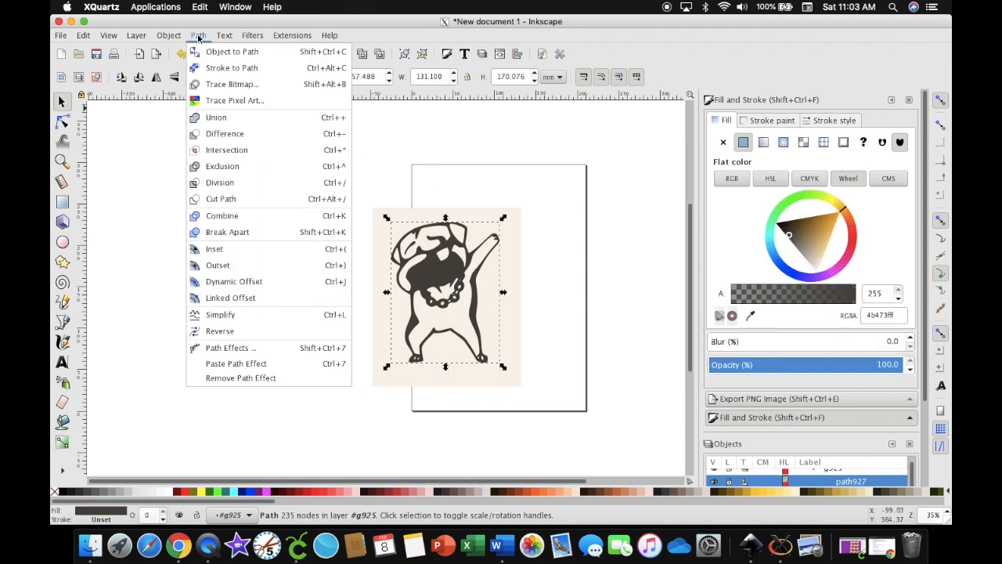
left_click(216, 85)
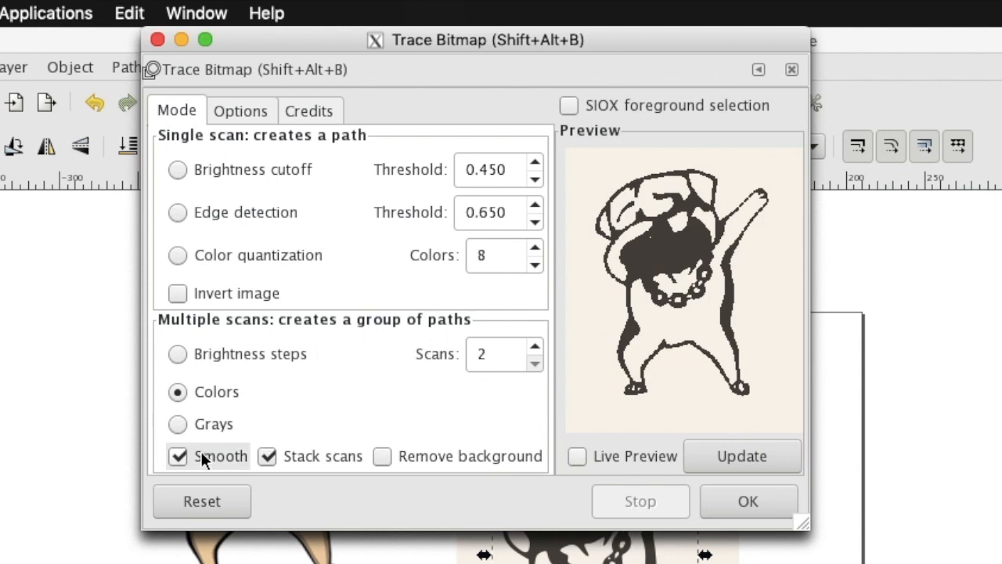
left_click(178, 455)
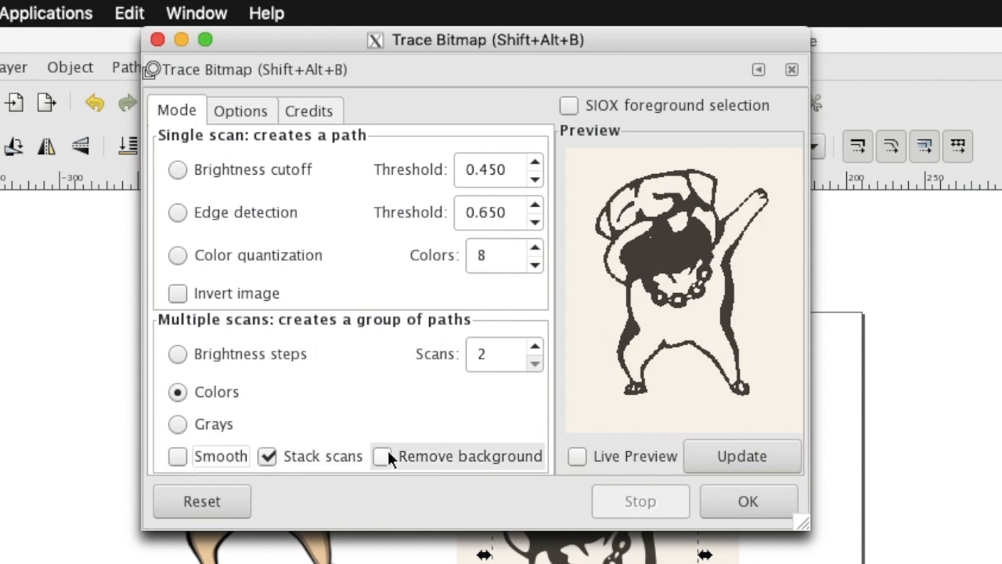
left_click(729, 455)
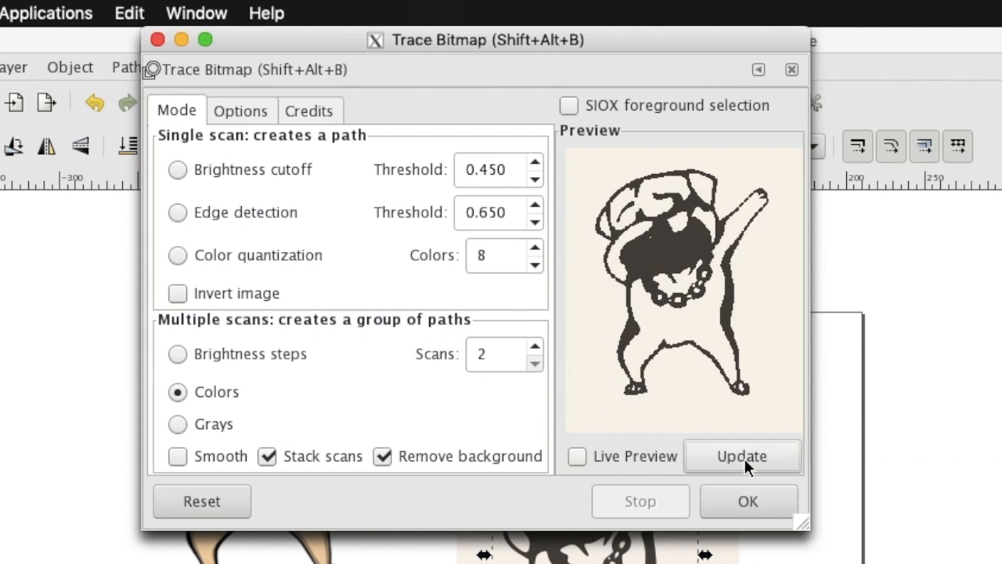
left_click(734, 505)
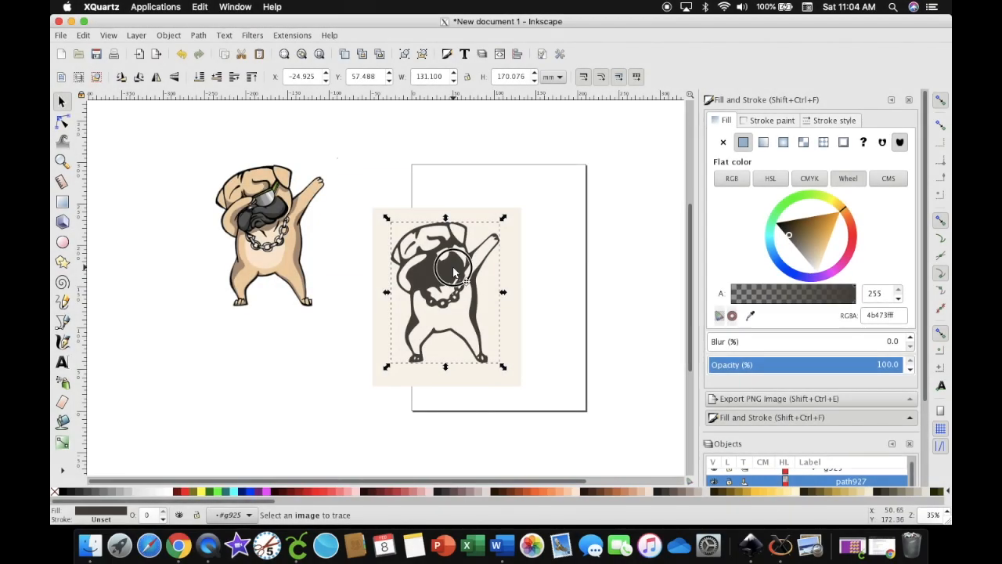
Delete the beige background shape behind the dark dog outline and place the outline across the page's left edge.
mouse_move(519, 321)
left_mouse_down()
mouse_move(489, 294)
mouse_move(506, 208)
mouse_move(628, 213)
mouse_move(623, 257)
mouse_move(591, 216)
mouse_move(596, 199)
left_mouse_up()
left_click(472, 268)
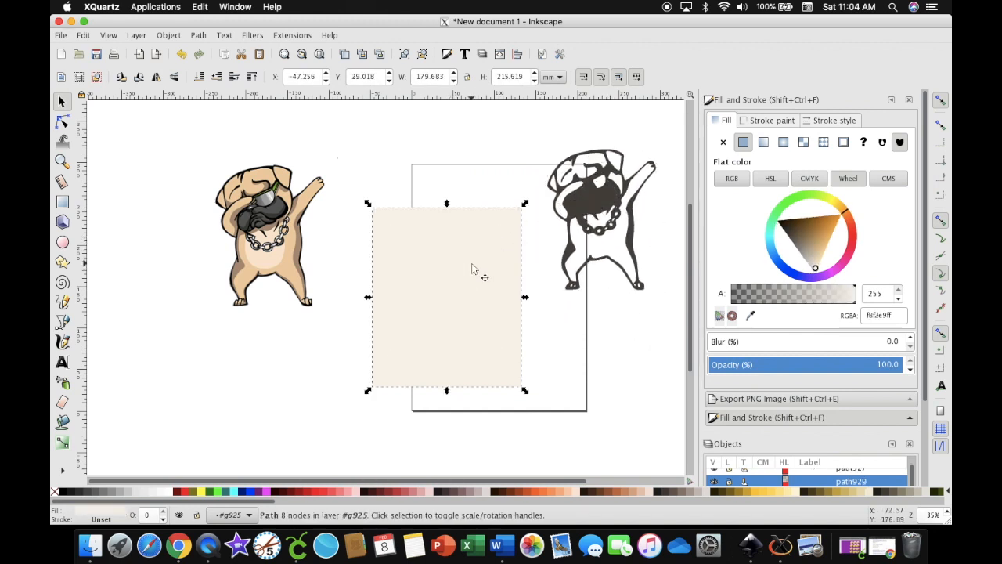
key("Delete")
mouse_move(586, 199)
left_mouse_down()
mouse_move(493, 173)
mouse_move(405, 206)
mouse_move(397, 227)
left_mouse_up()
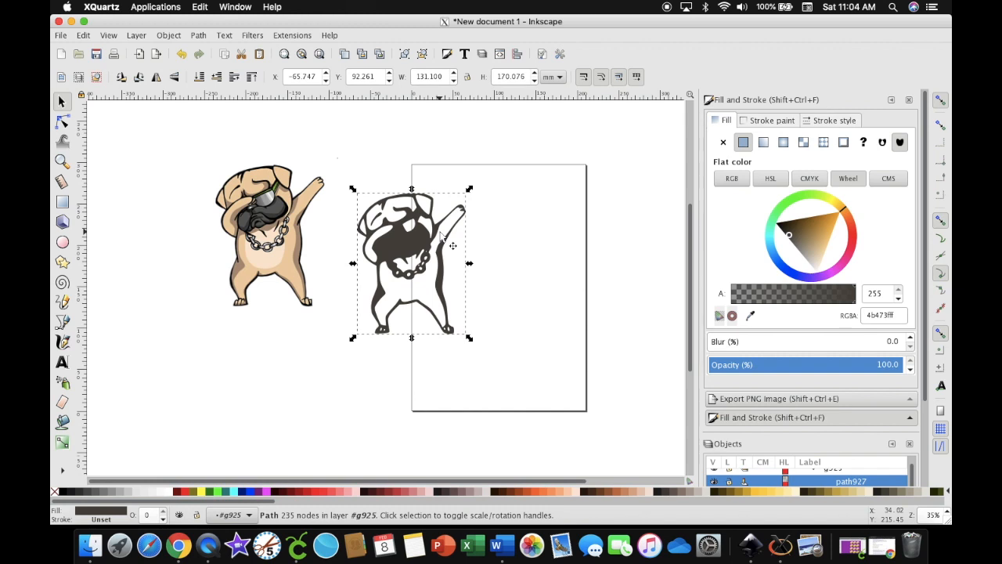
Outset the dark dog outline three times to thicken it into a sticker border.
left_click(196, 35)
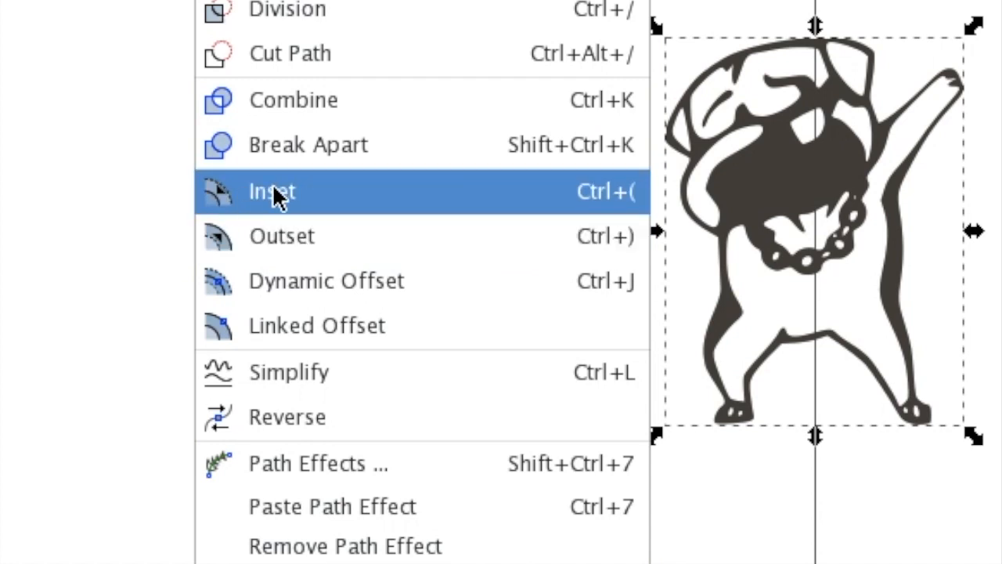
left_click(290, 240)
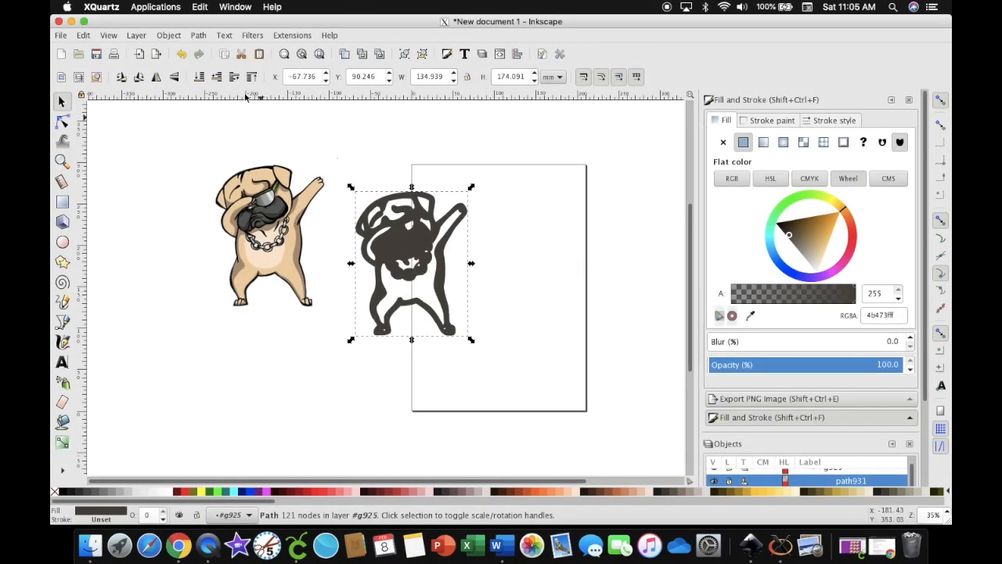
left_click(198, 36)
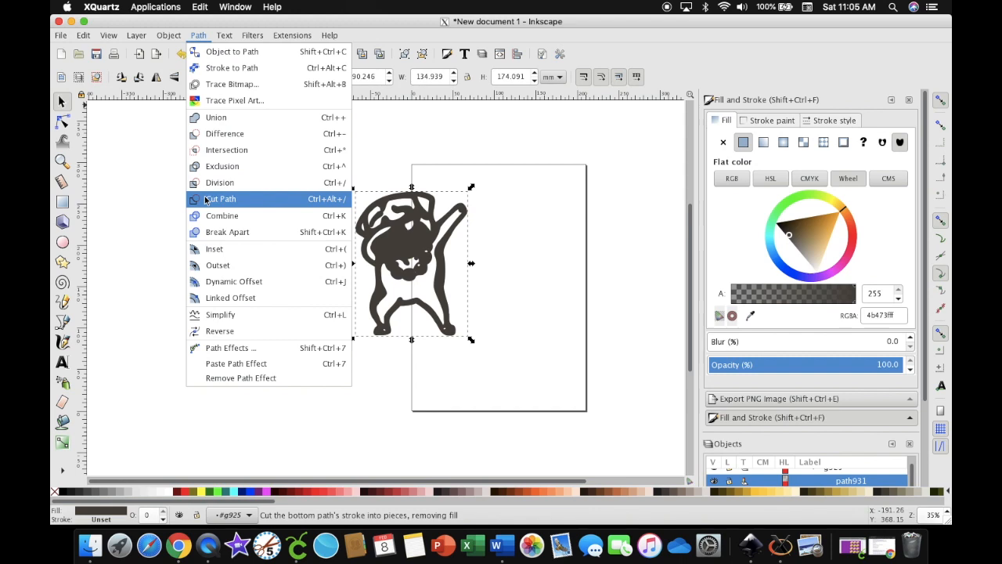
left_click(222, 271)
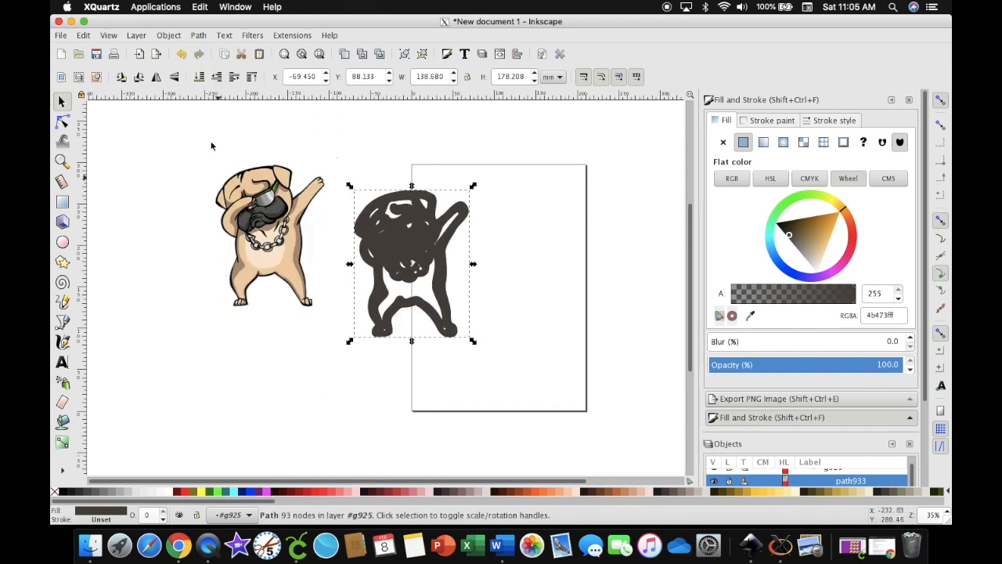
left_click(199, 36)
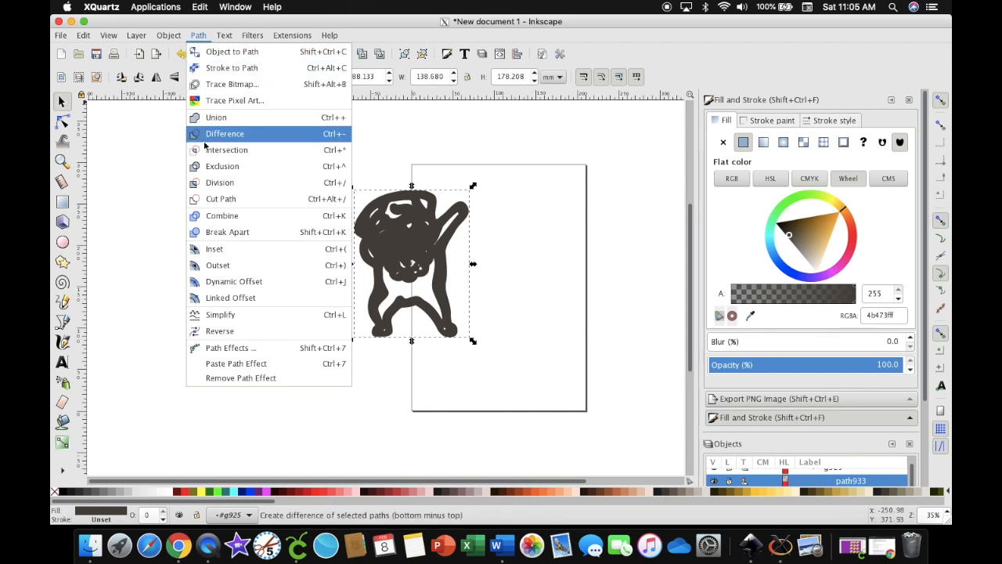
left_click(223, 266)
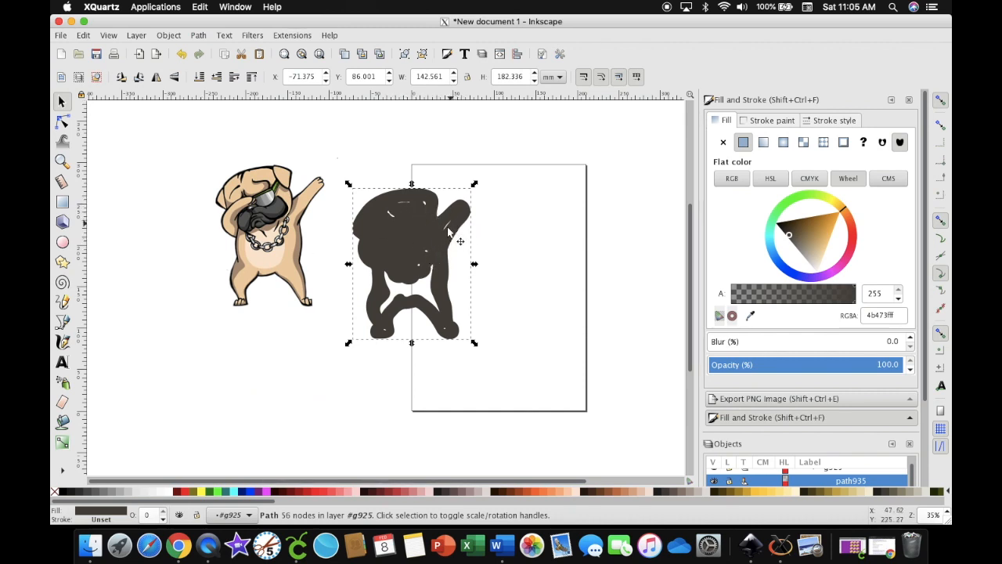
Move the thickened silhouette over part of the original dog image and raise the image to the top.
mouse_move(429, 235)
left_mouse_down()
mouse_move(286, 208)
mouse_move(283, 222)
mouse_move(339, 220)
left_mouse_up()
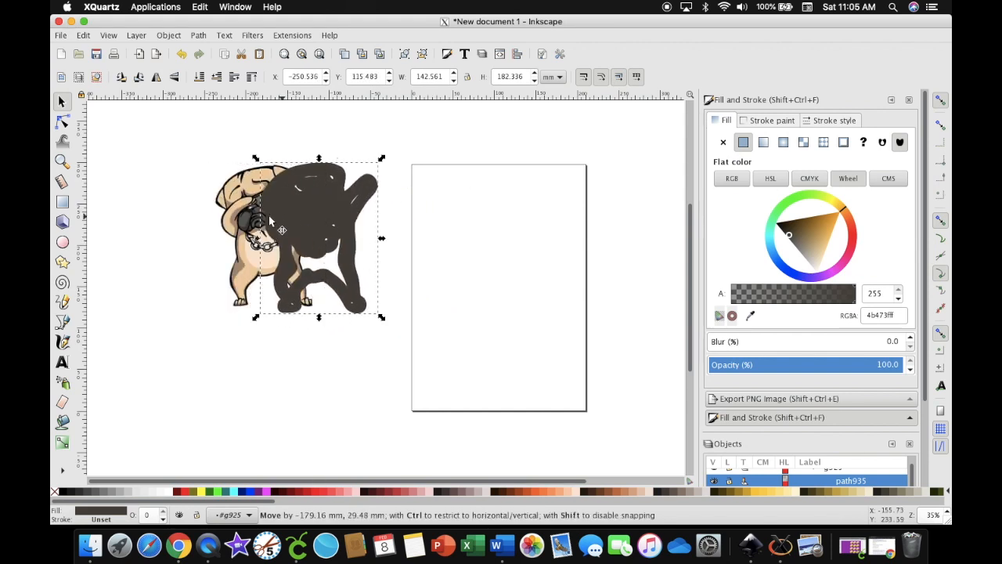
left_click(227, 222)
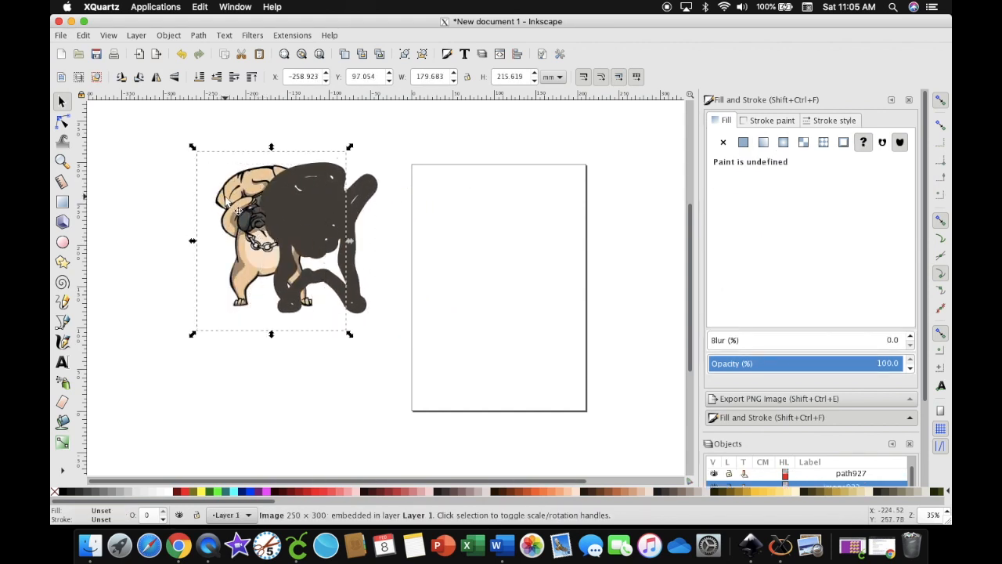
left_click(252, 79)
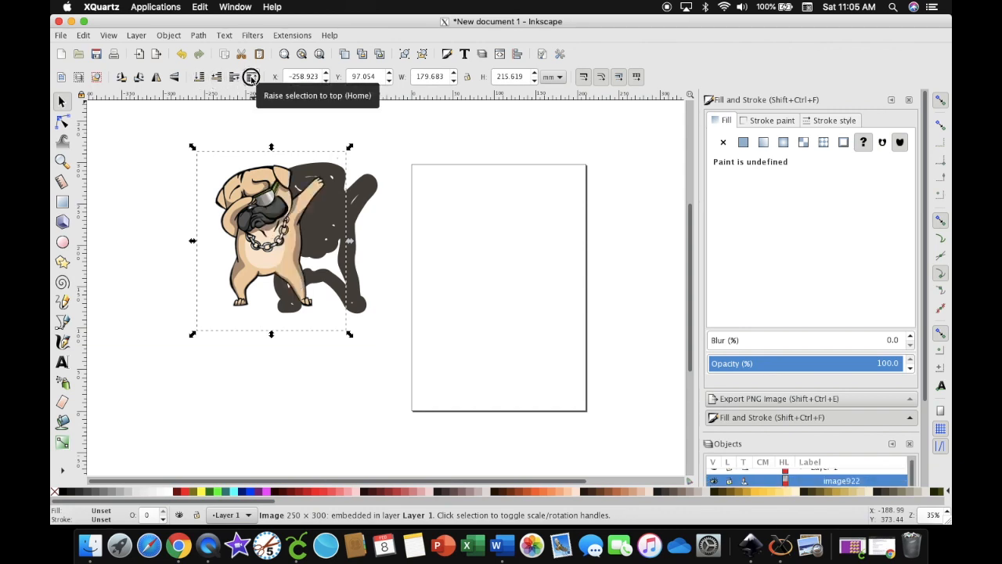
left_click(235, 78)
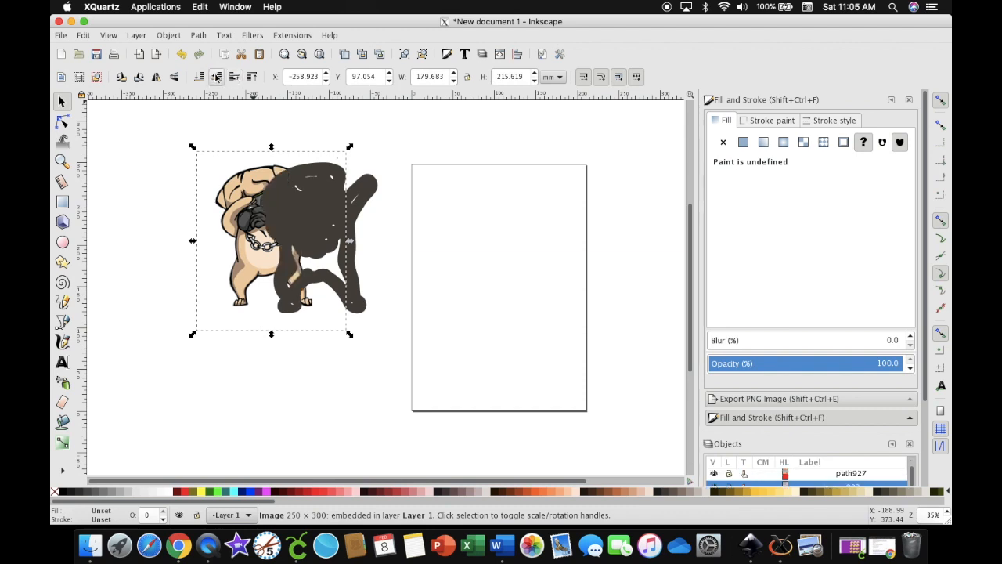
left_click(253, 76)
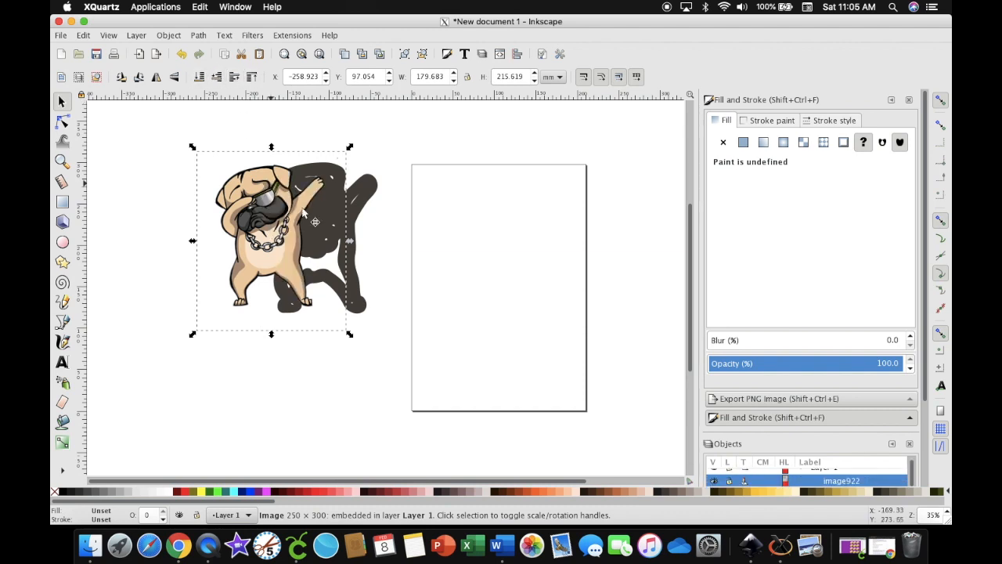
Fit the dog image over the thickened silhouette to preview the border, and separate the two again side by side.
left_click(287, 247)
left_click_drag(286, 248, 327, 259)
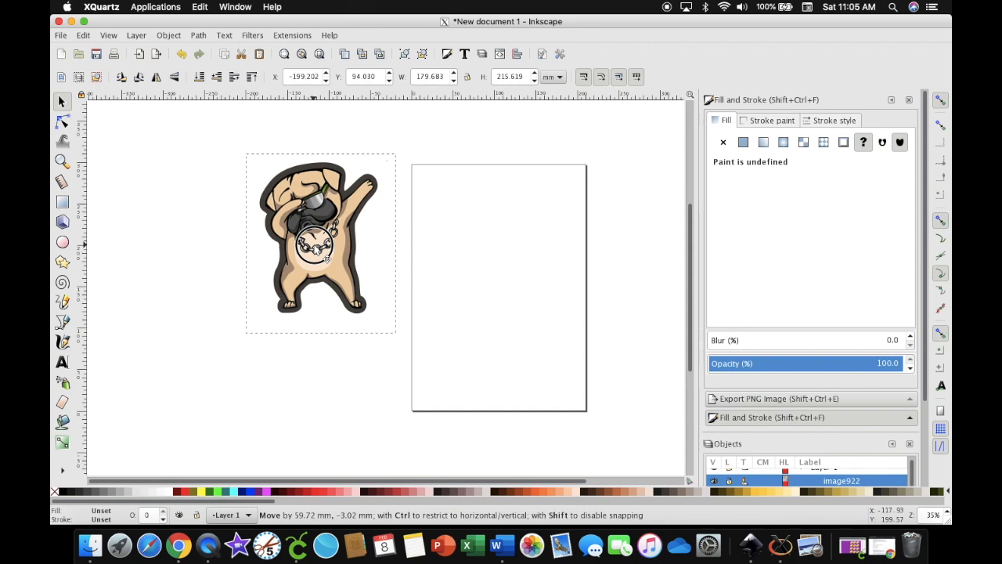
left_click_drag(313, 248, 212, 246)
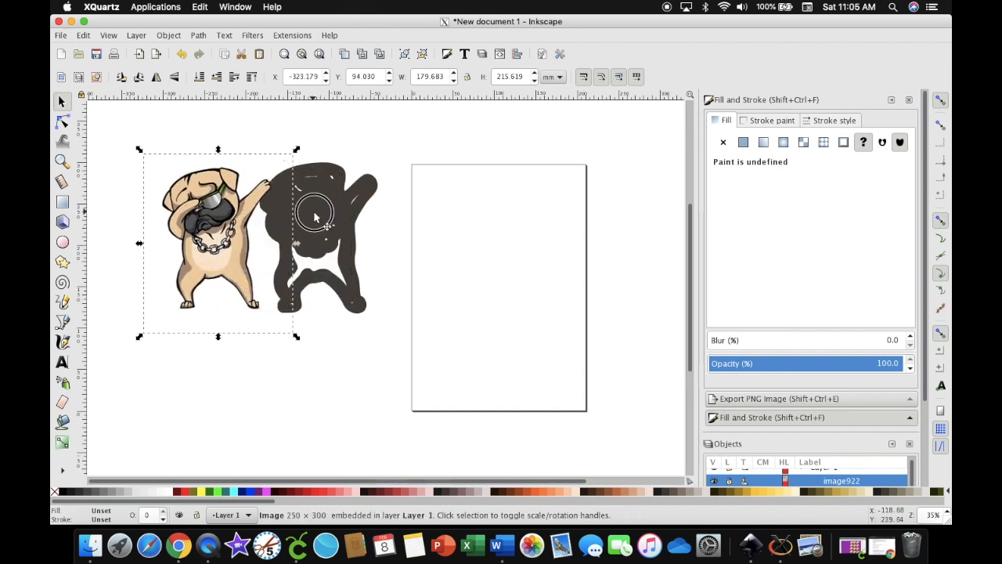
left_click_drag(313, 217, 369, 211)
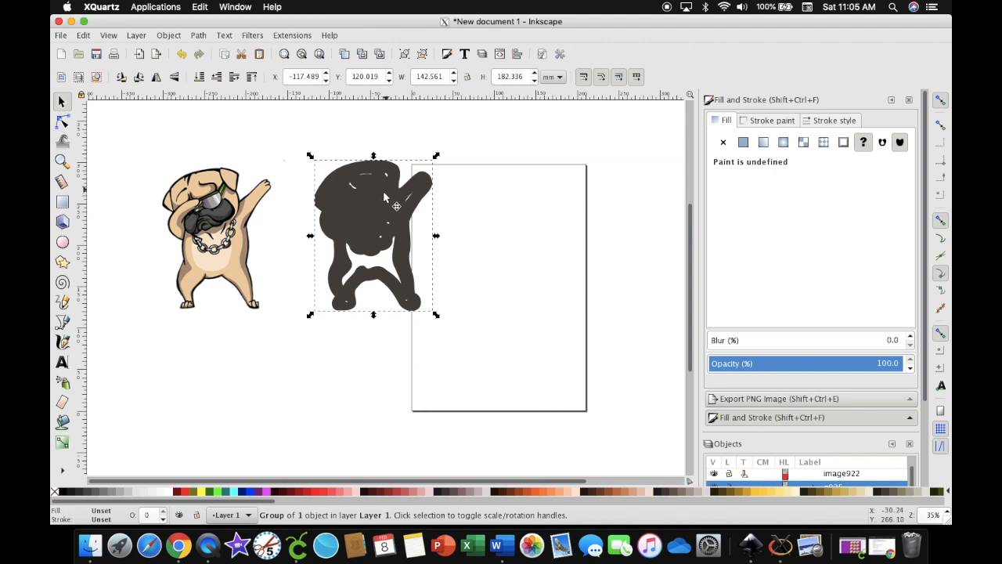
left_click_drag(379, 198, 374, 209)
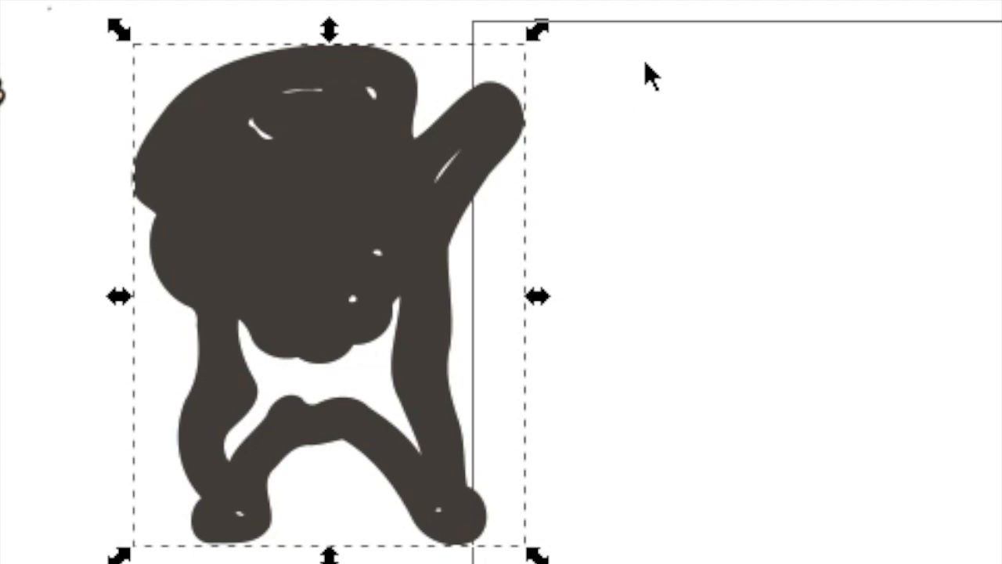
left_click(698, 98)
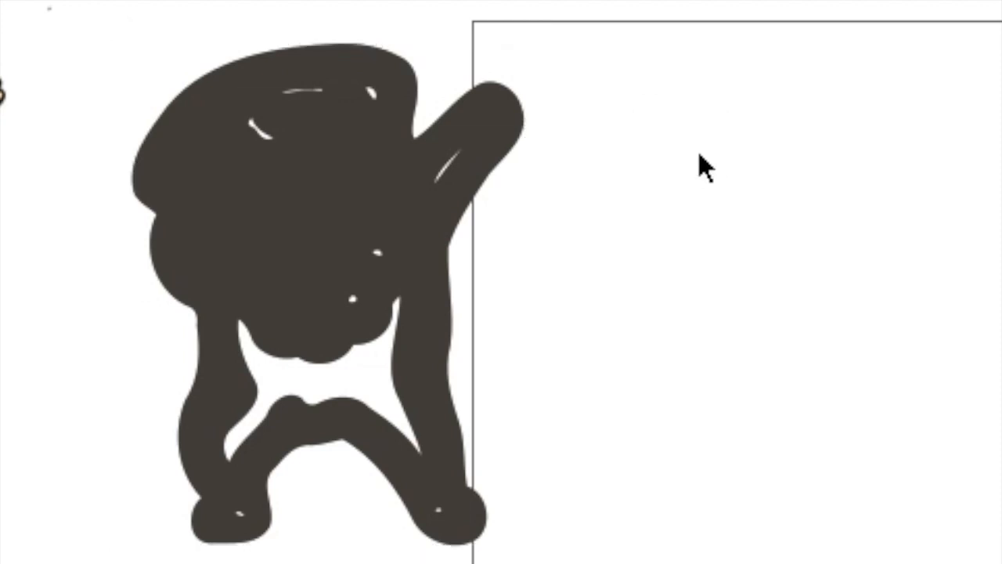
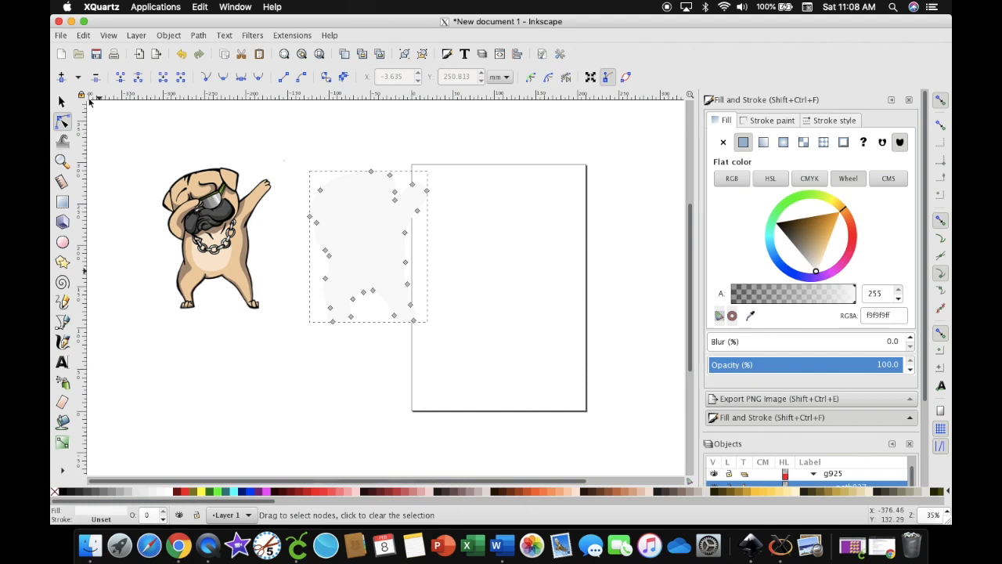
Fill the cleaned-up dog silhouette with black and center the dog image on top of it.
left_click(62, 101)
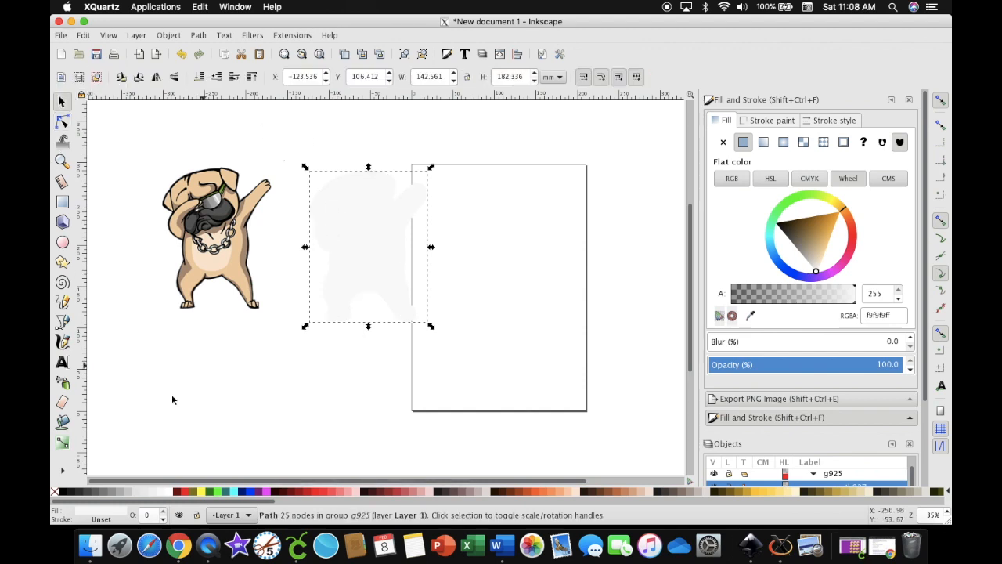
left_click(64, 491)
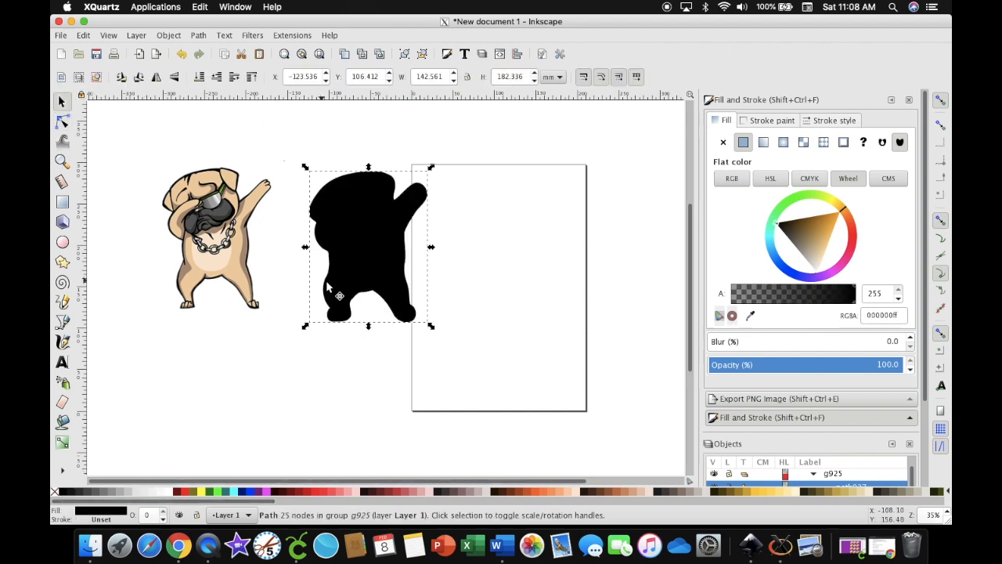
left_click_drag(216, 259, 371, 269)
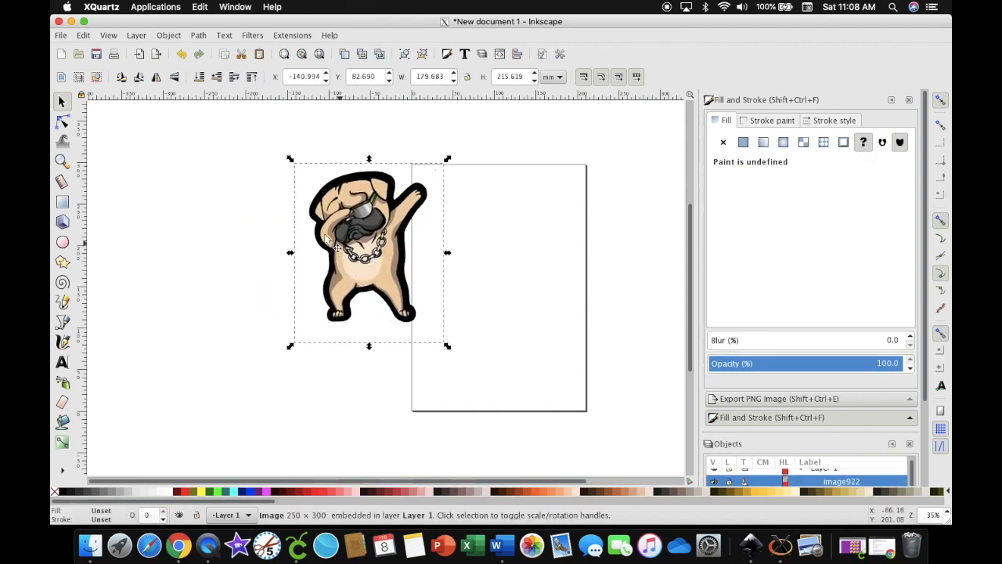
left_click(259, 223)
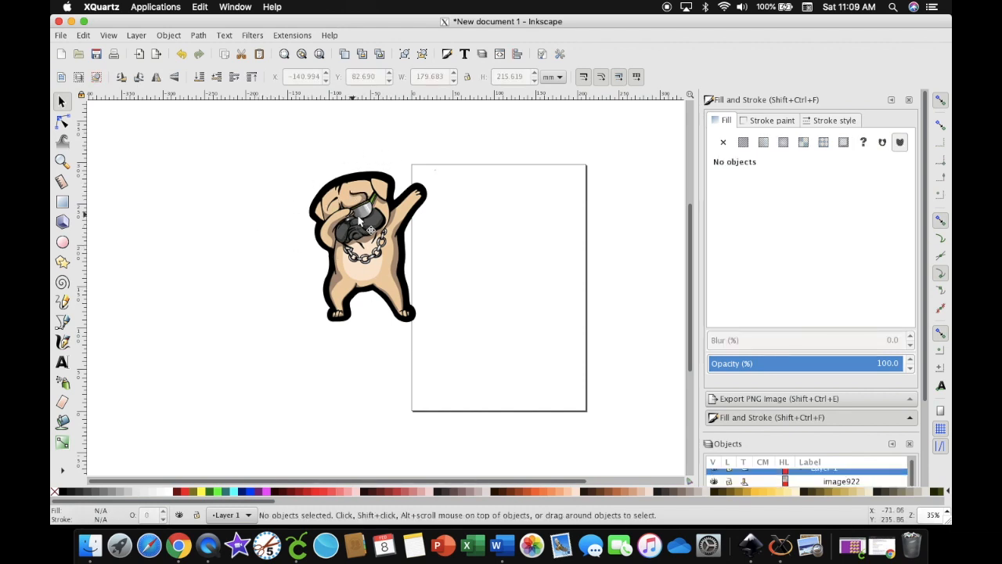
Move the dog image off the black silhouette so the two sit side by side, leaving nothing selected.
left_click_drag(284, 155, 454, 380)
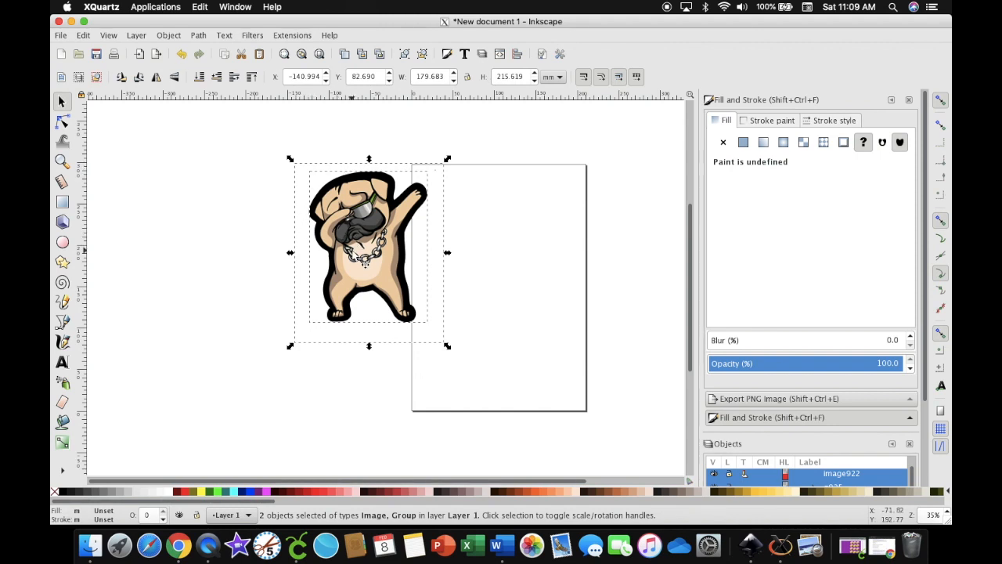
left_click(403, 146)
left_click(392, 255)
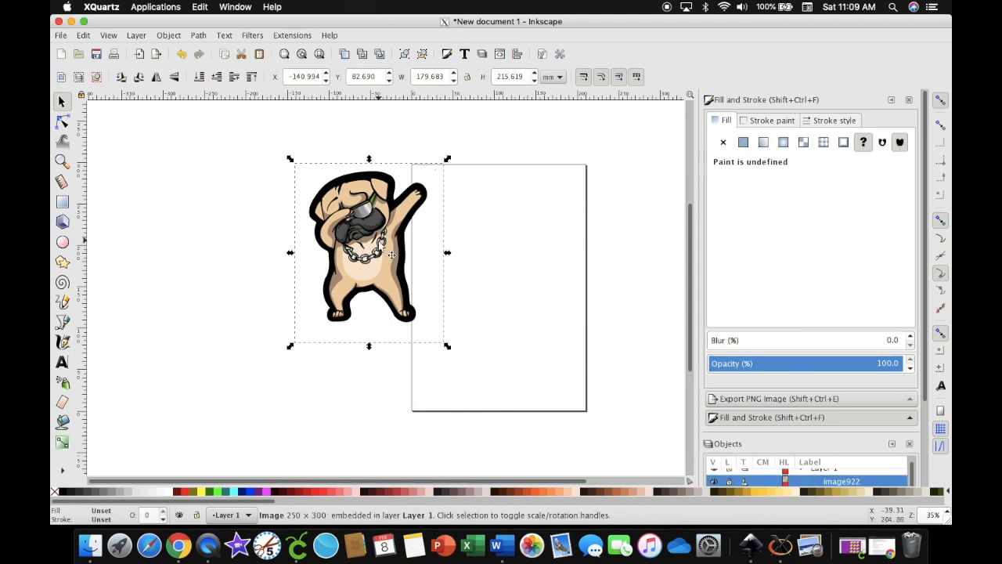
left_click_drag(392, 254, 250, 252)
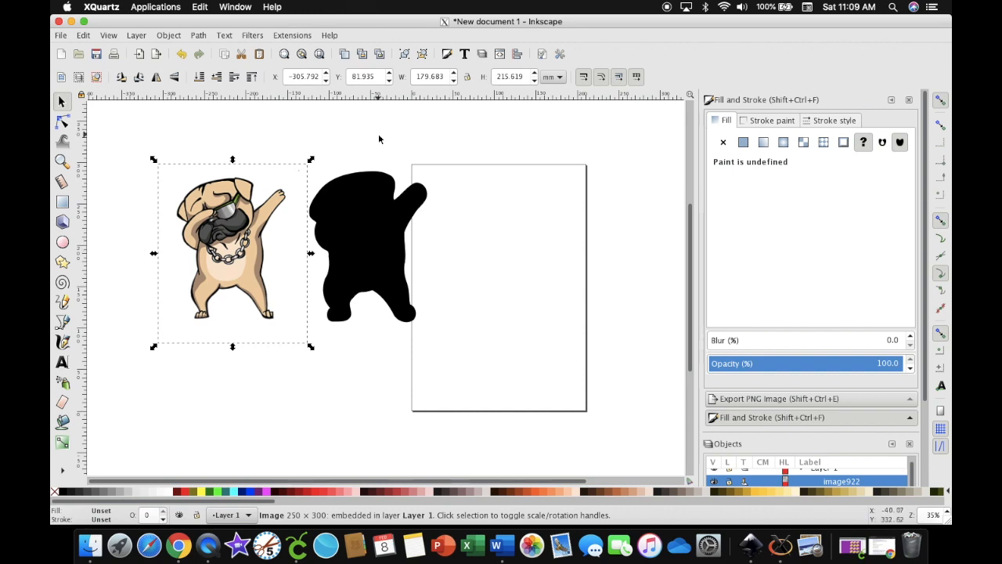
key("Escape")
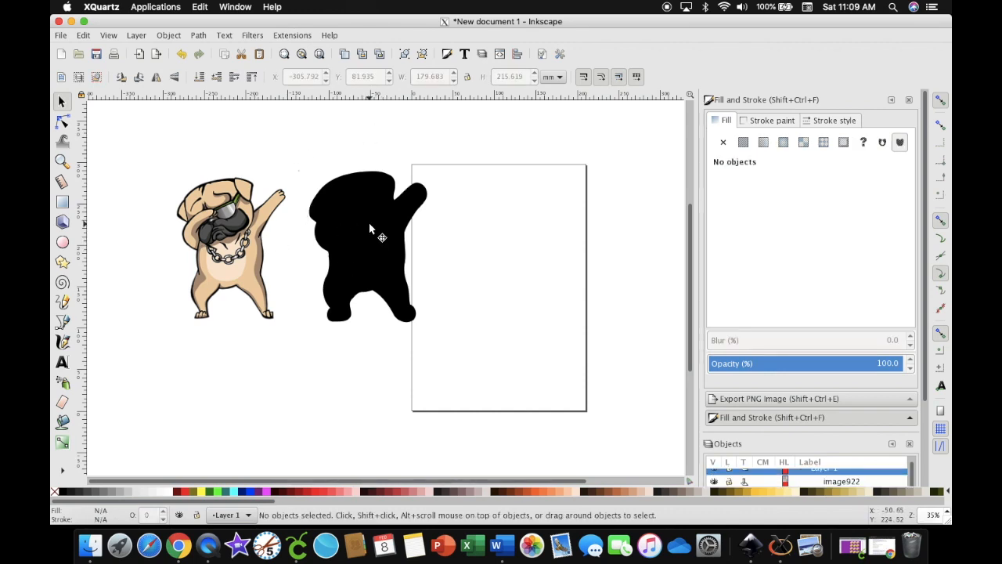
Export the whole drawing as a PNG named "dabbing dog background" to the Desktop and minimize the document window.
left_click(61, 35)
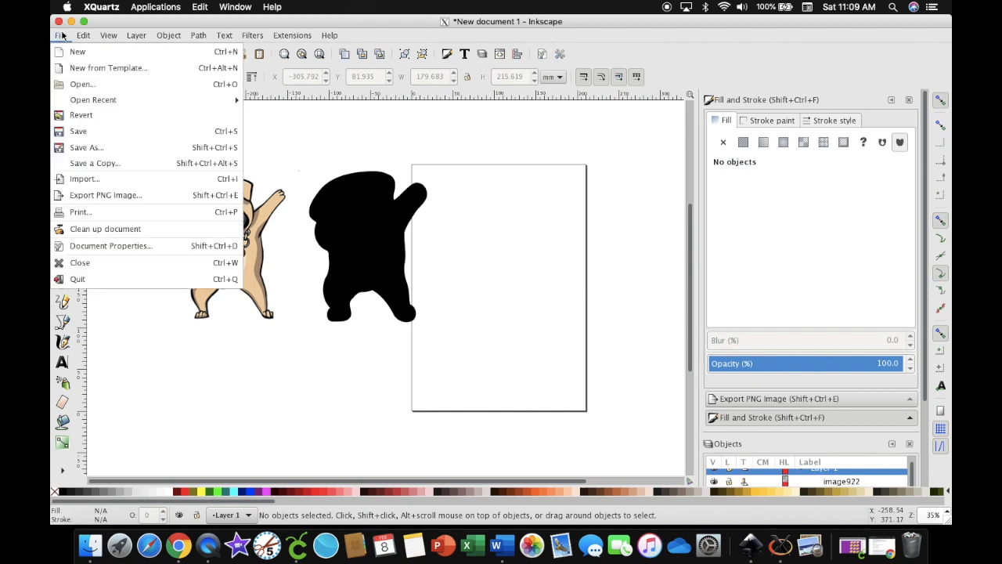
left_click(96, 196)
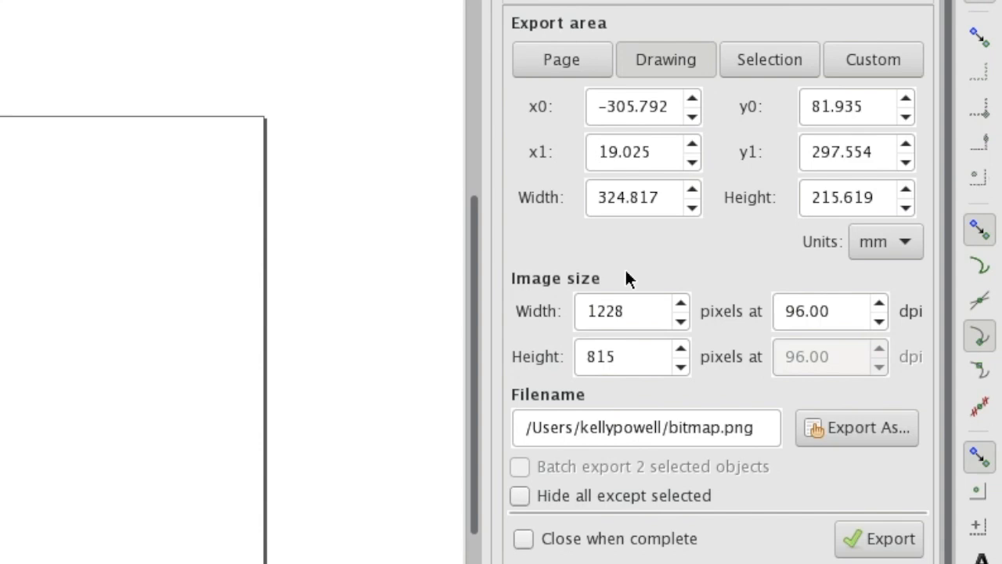
left_click(849, 431)
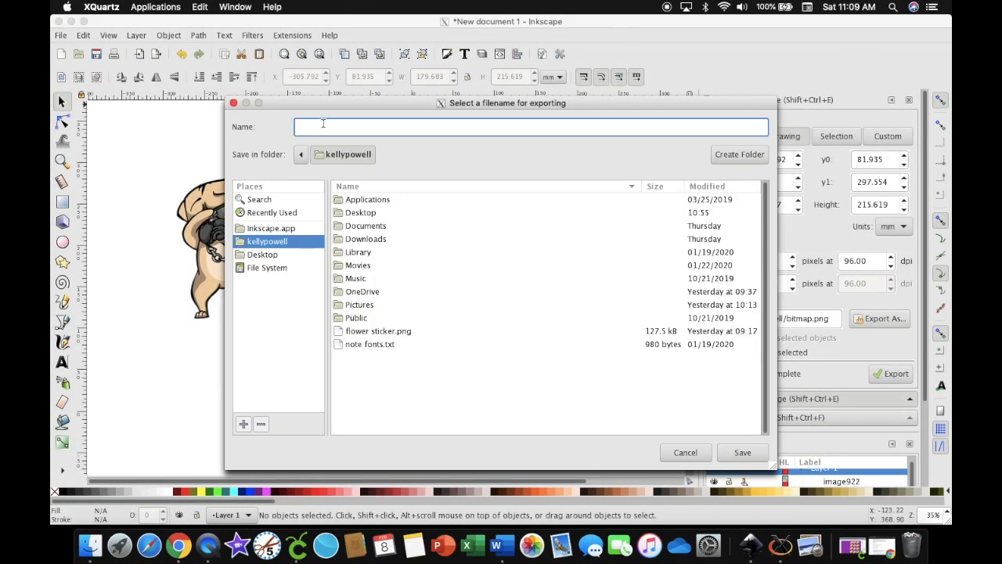
type("dabbing dog background")
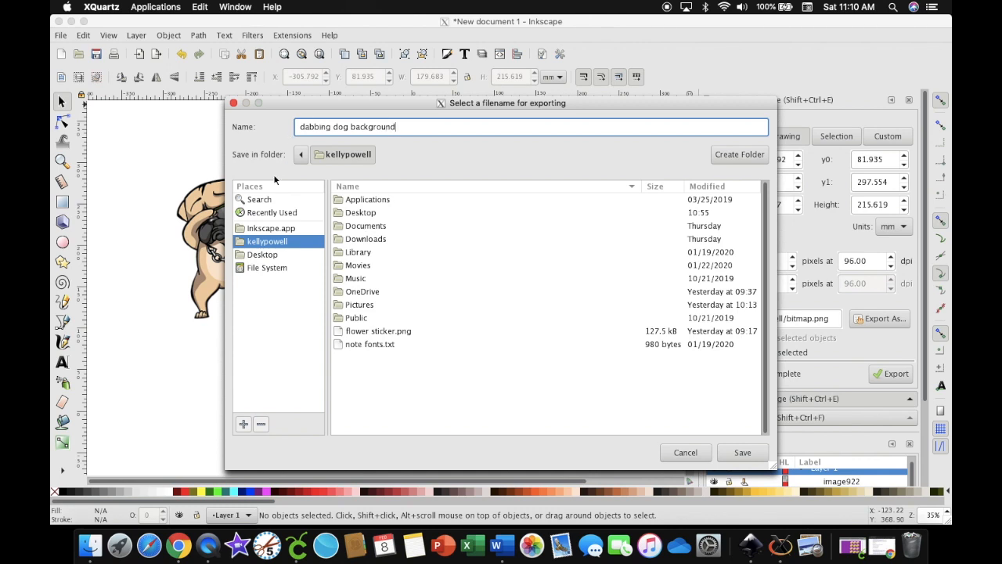
left_click(268, 256)
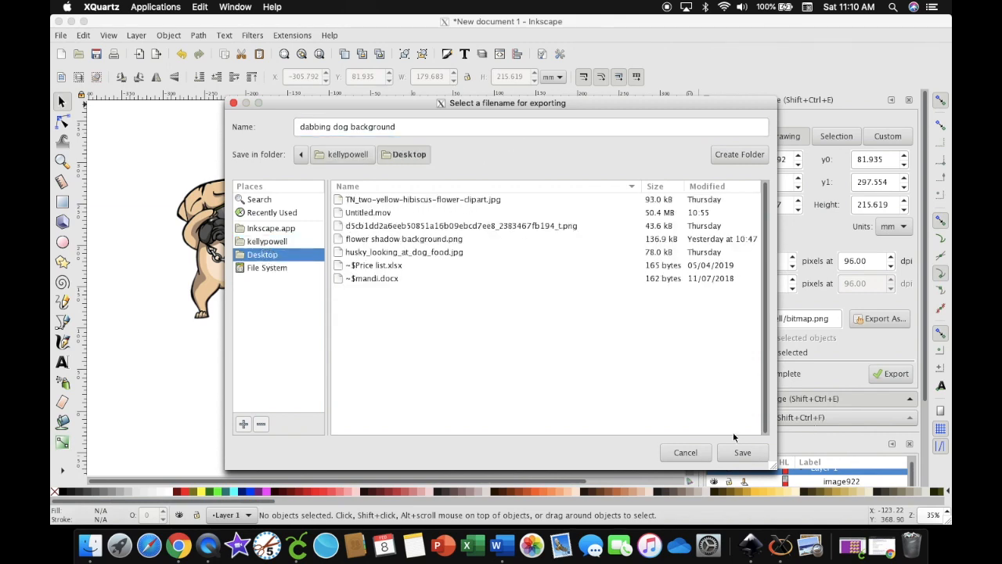
left_click(742, 452)
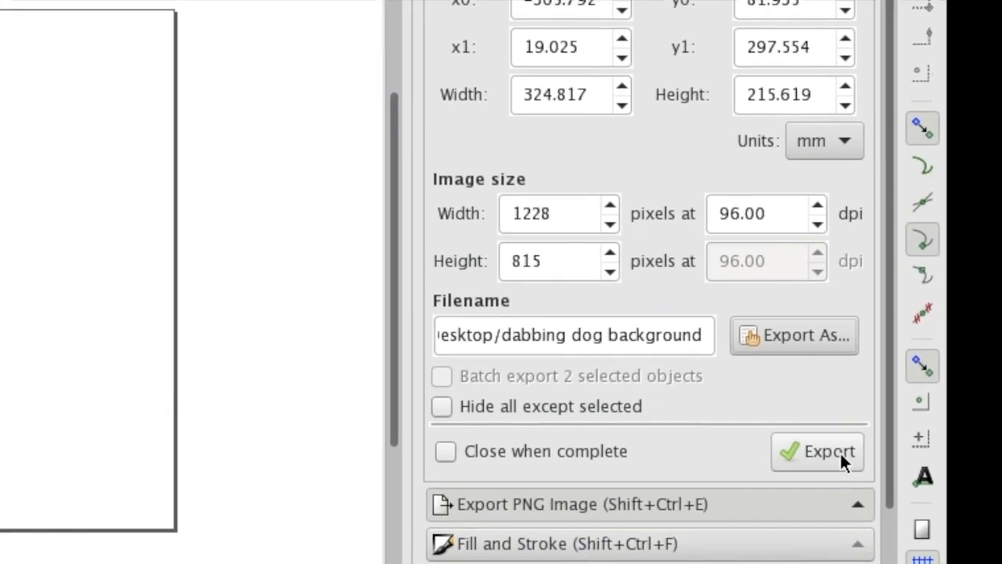
left_click(819, 437)
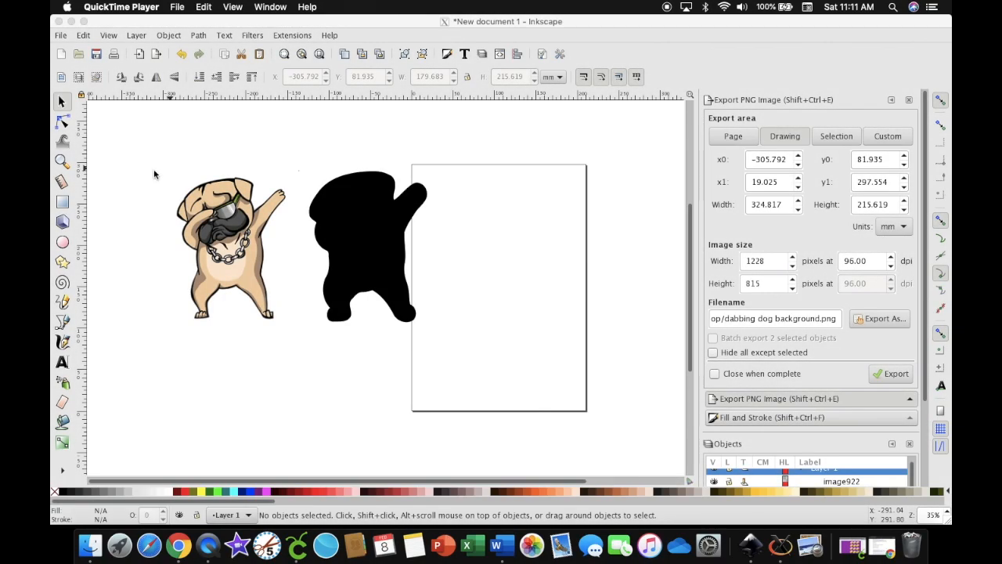
left_click(72, 22)
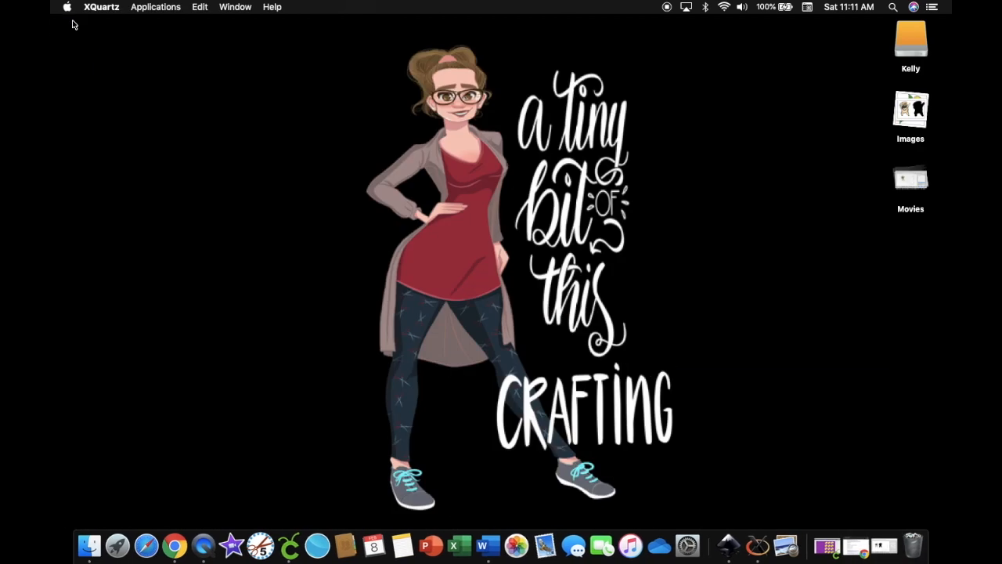
Switch to Cricut Design Space and load "dabbing dog background.png" from the Desktop as a new image upload.
left_click(916, 112)
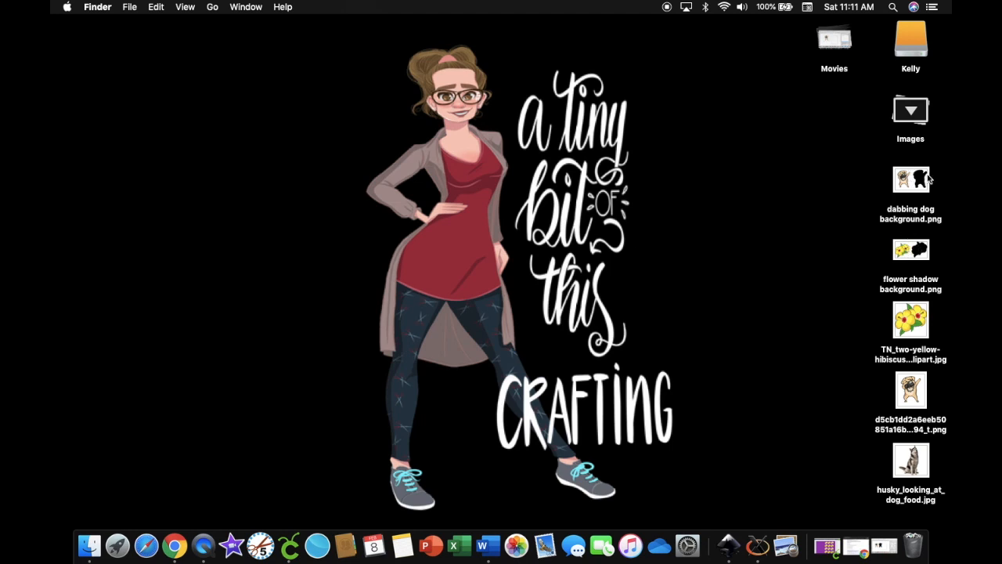
left_click(289, 546)
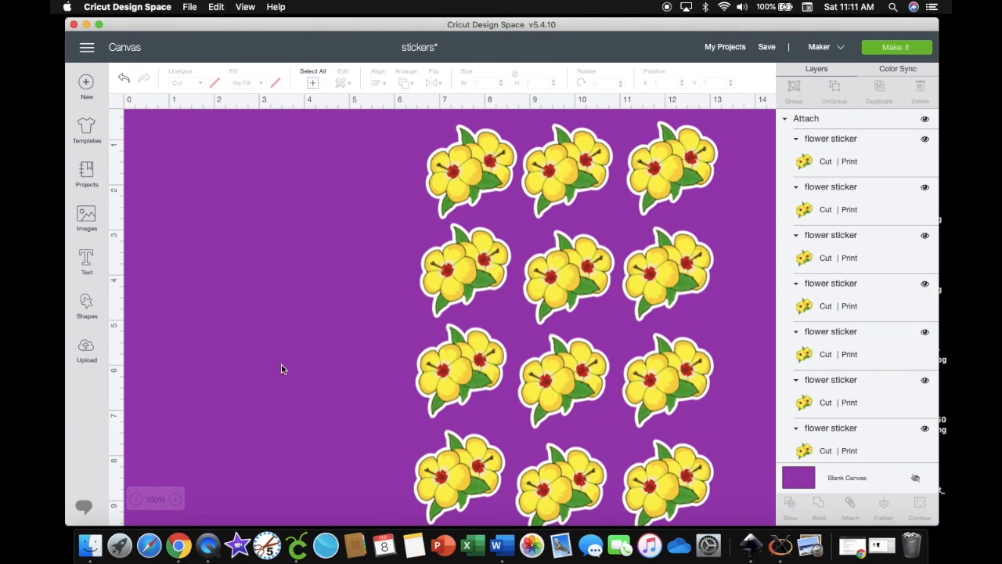
left_click(86, 349)
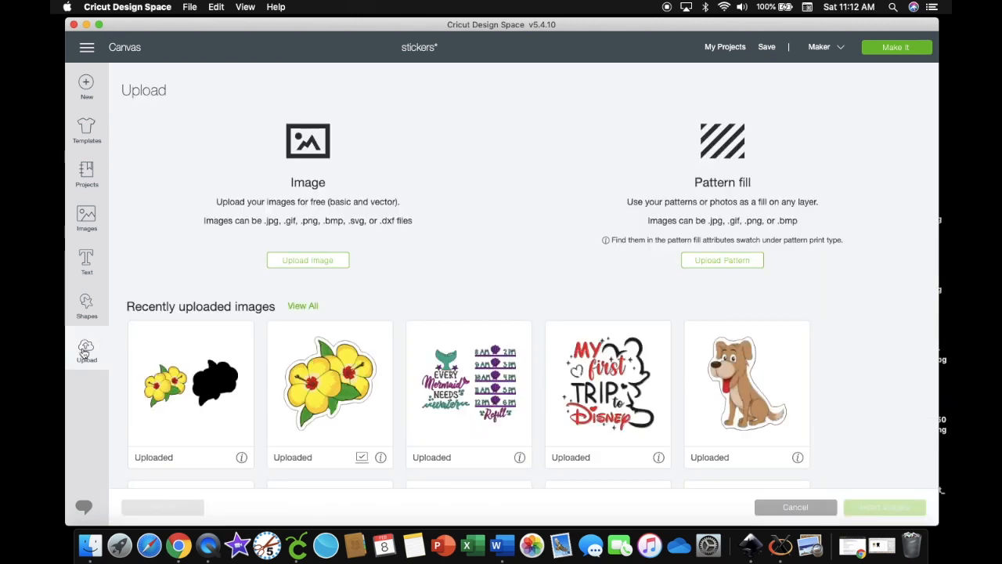
left_click(314, 262)
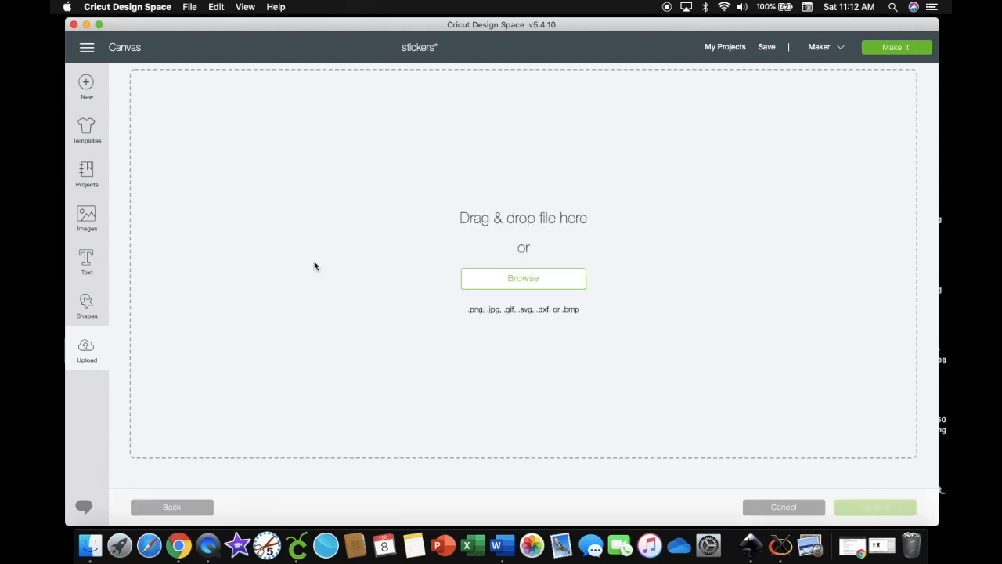
left_click(530, 279)
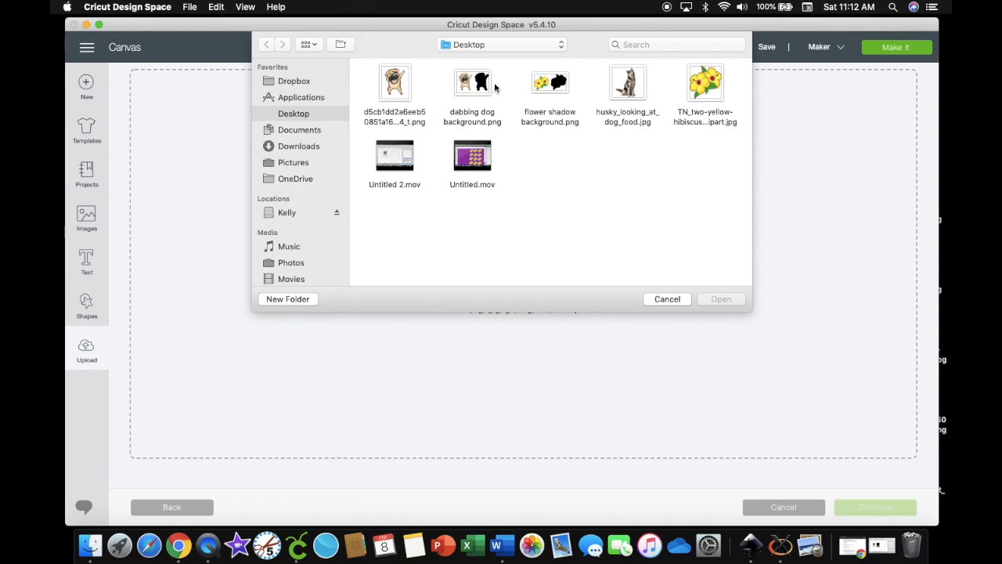
left_click(465, 83)
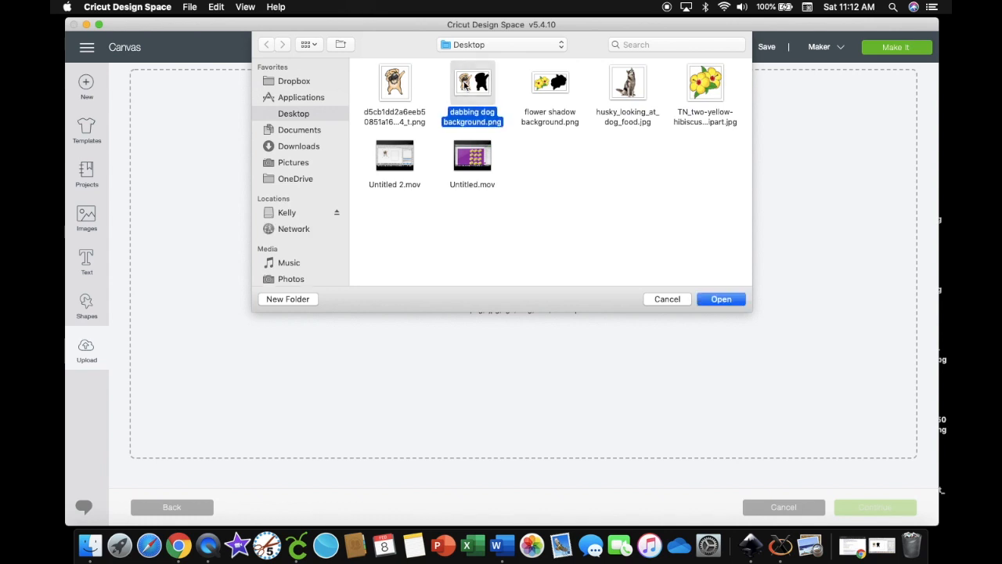
left_click(721, 299)
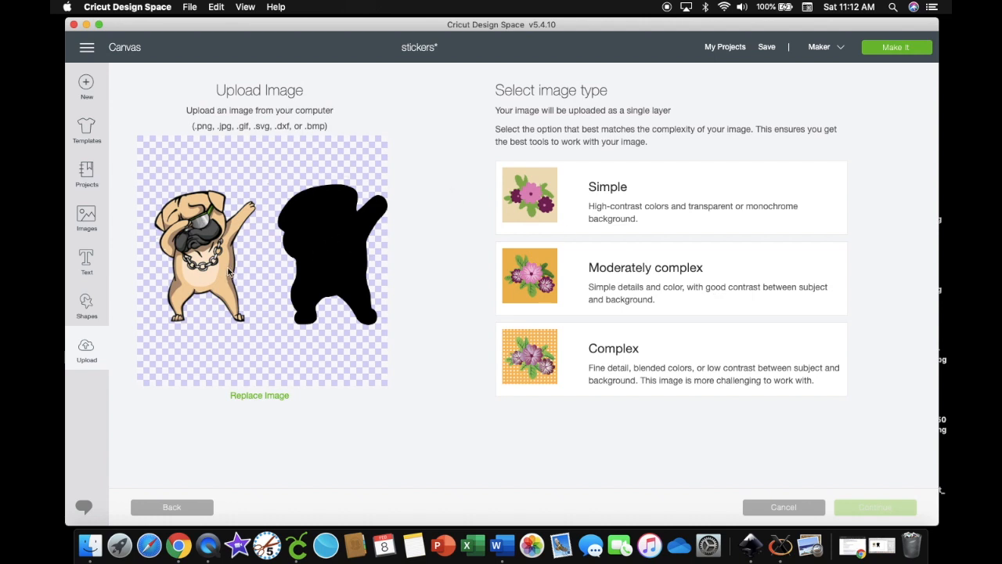
Set the image type to Complex and save the upload as a Print Then Cut image tagged "dog, background".
left_click(613, 347)
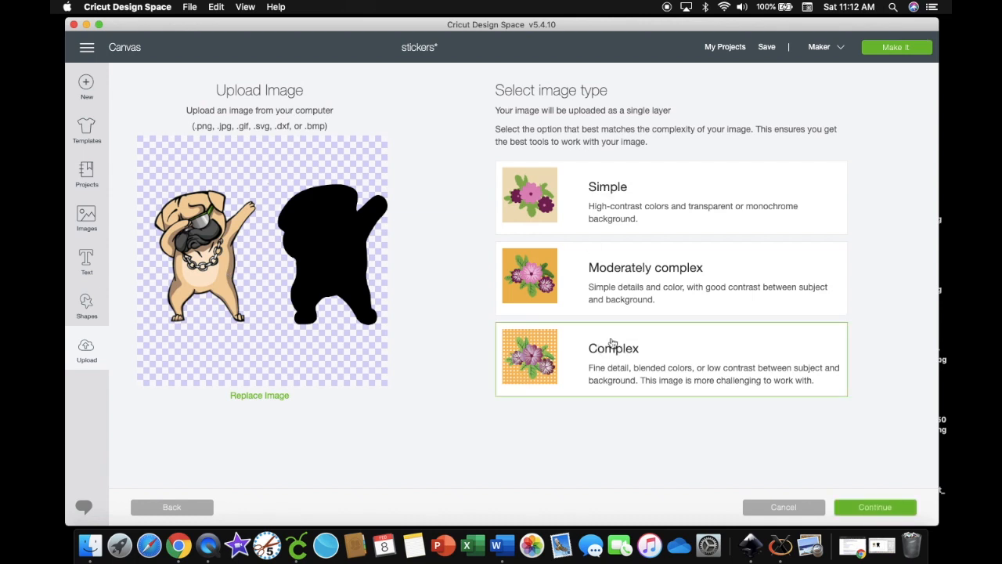
left_click(873, 508)
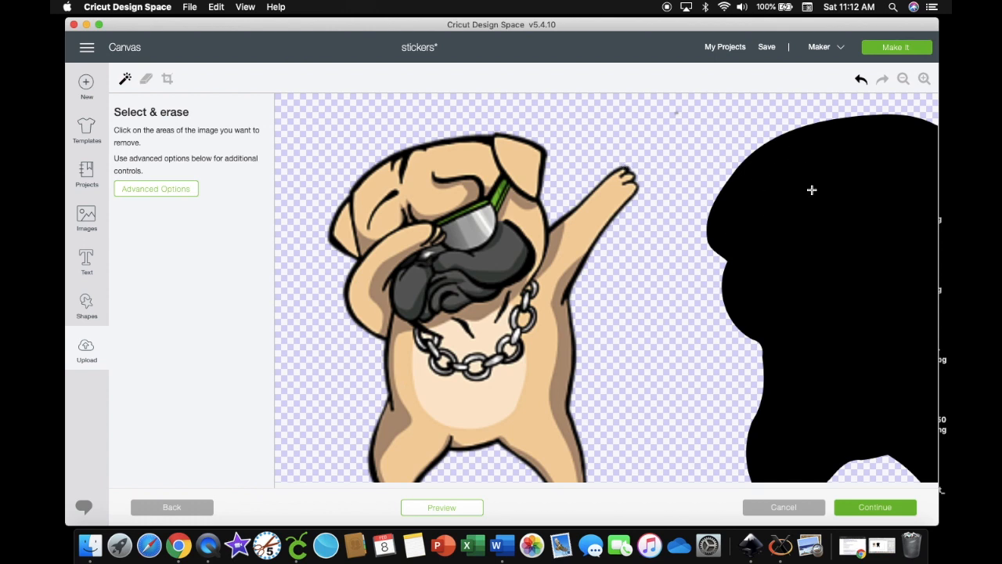
left_click(868, 509)
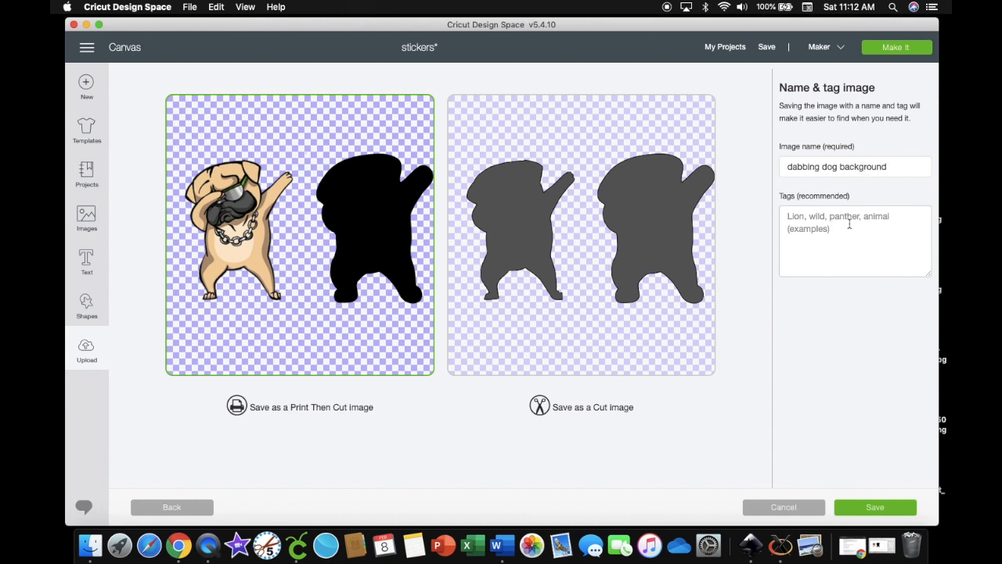
type("dog, background")
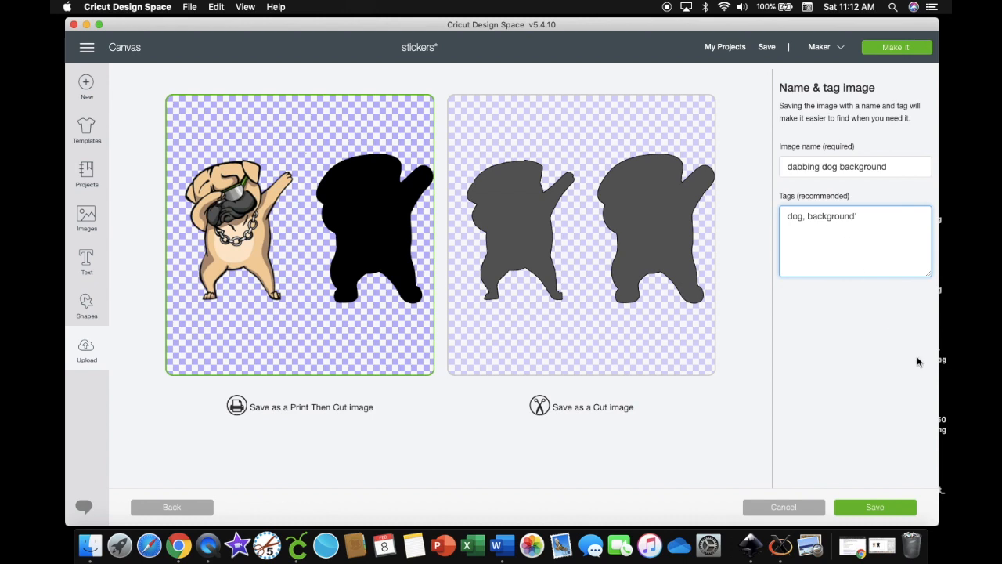
left_click(875, 507)
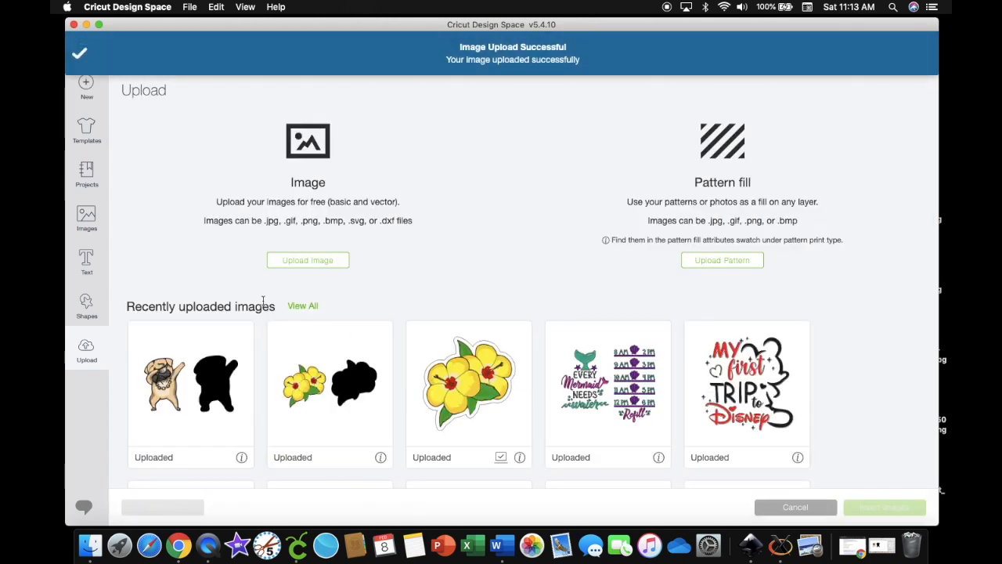
Insert the uploaded dabbing dog image, scale it to about 4.49" wide, and place it in the empty area beside the flower stickers.
left_click(196, 399)
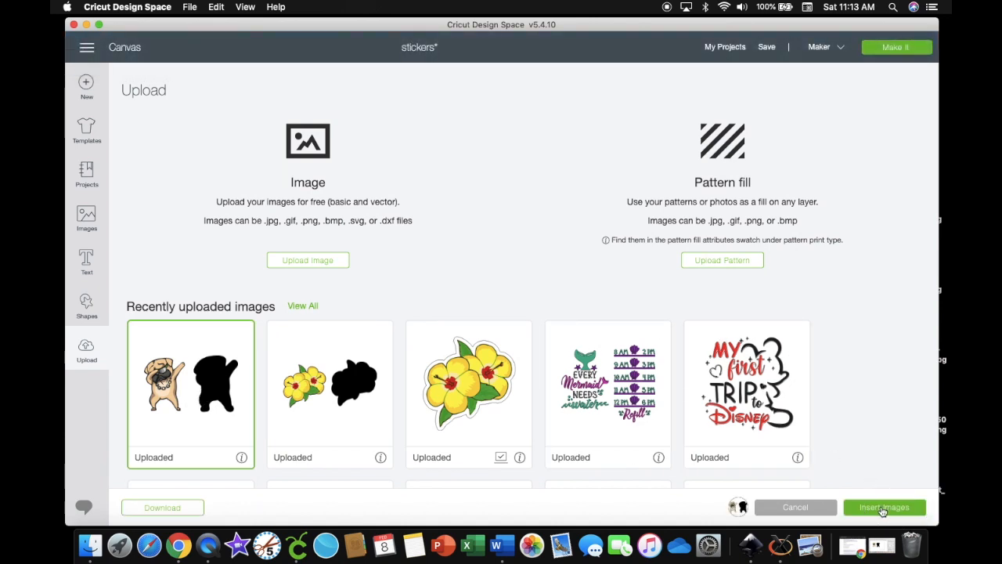
left_click(882, 507)
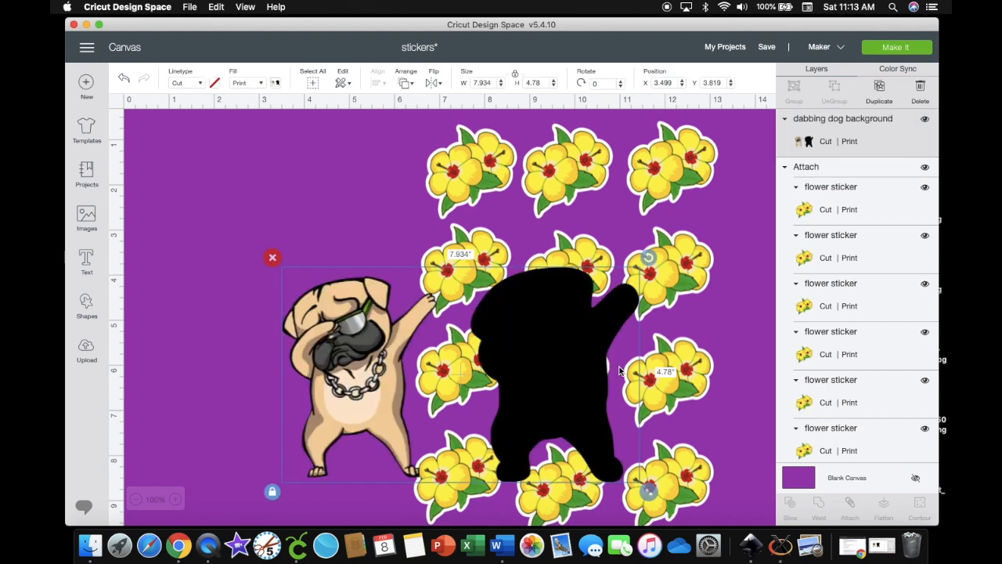
left_click(370, 356)
mouse_move(369, 356)
left_mouse_down()
mouse_move(293, 240)
mouse_move(288, 247)
left_mouse_up()
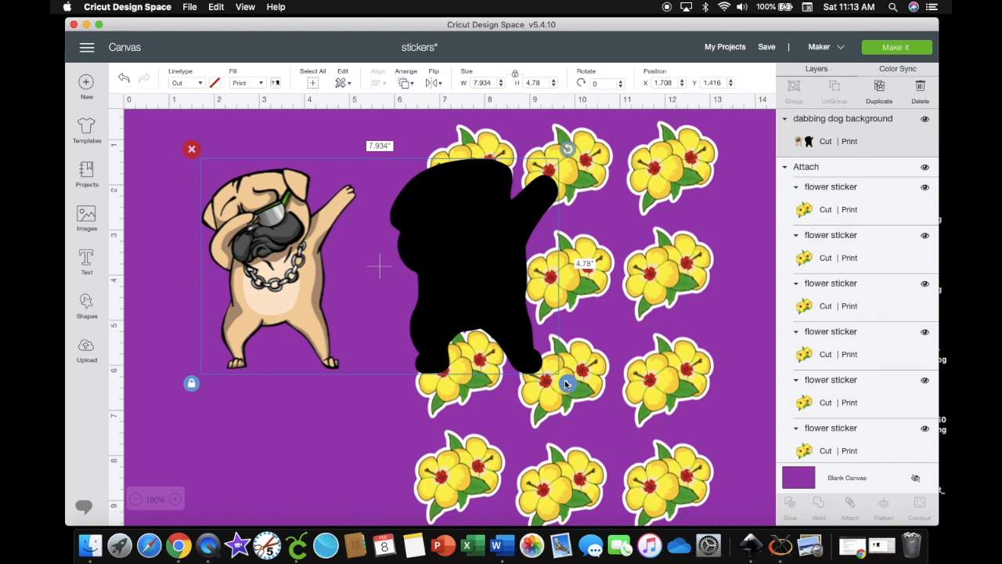
left_click_drag(567, 384, 420, 308)
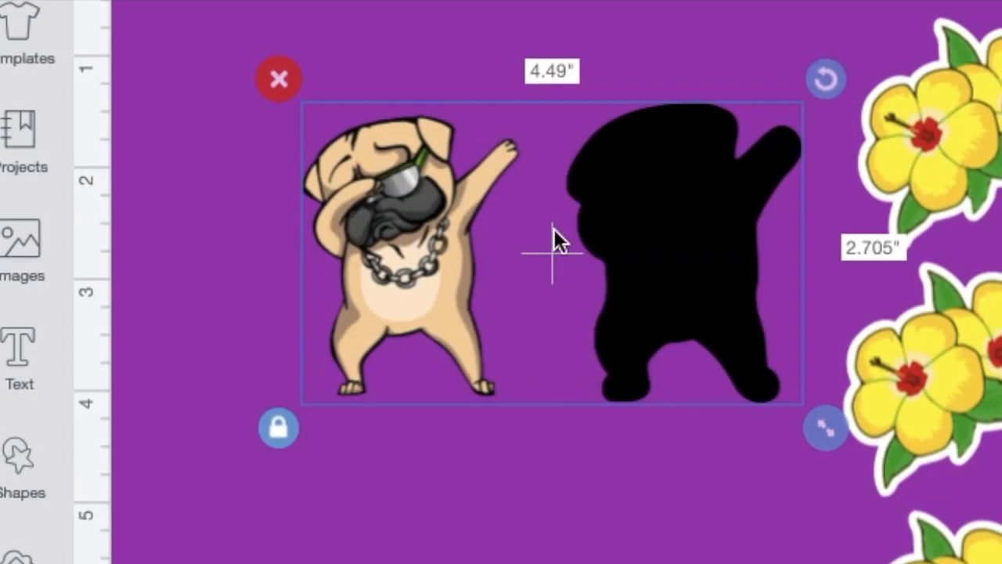
Cover the dog with a square about 3.11" wide, leaving the silhouette uncovered, and slice the square with the dog image.
left_click(17, 466)
left_click(144, 259)
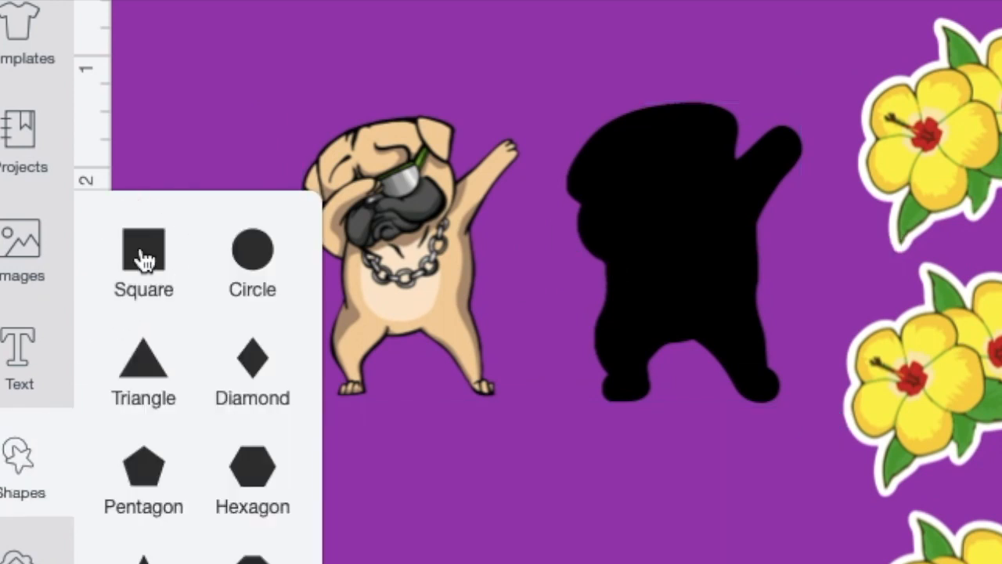
left_click_drag(697, 532, 352, 212)
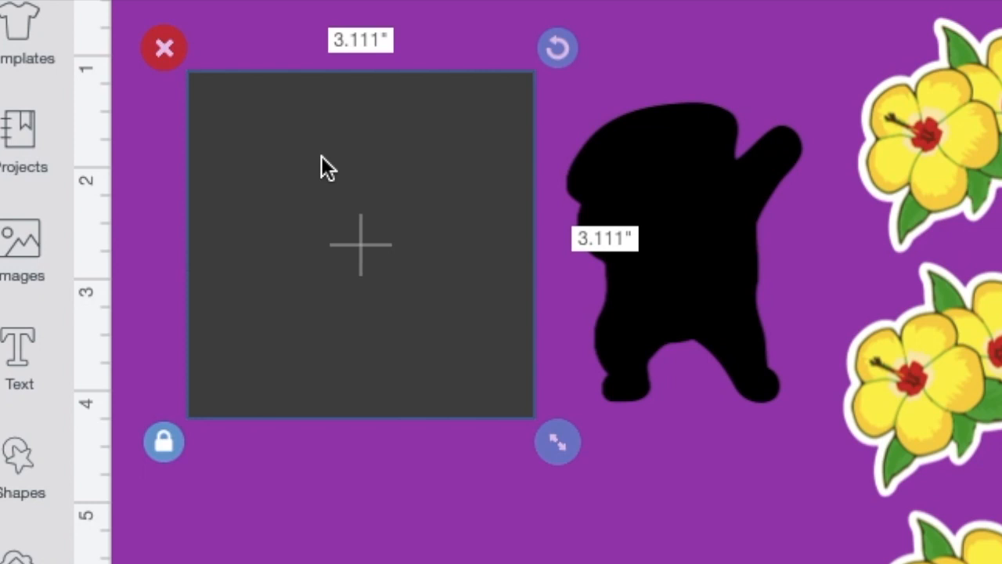
left_click(645, 192, "shift")
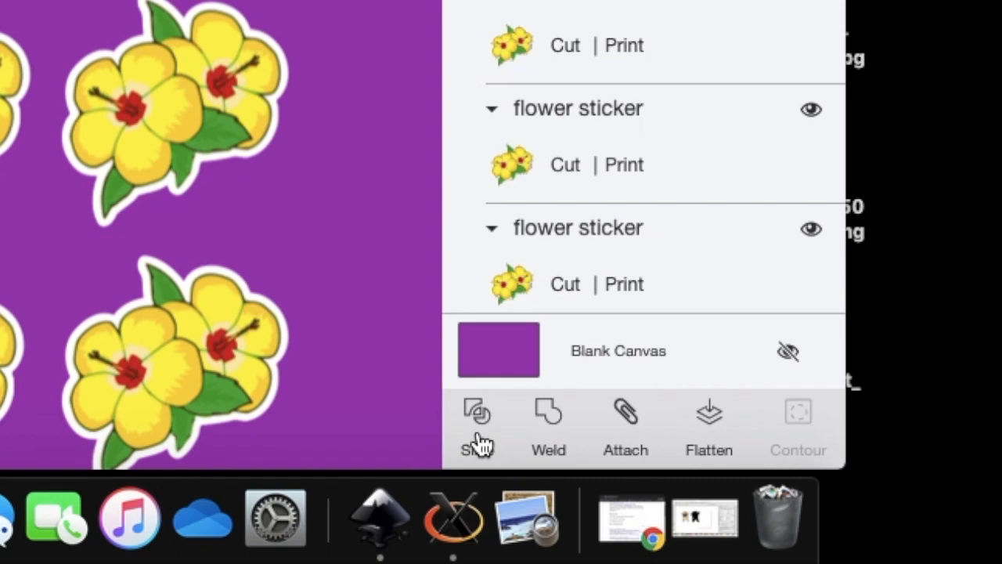
left_click(477, 437)
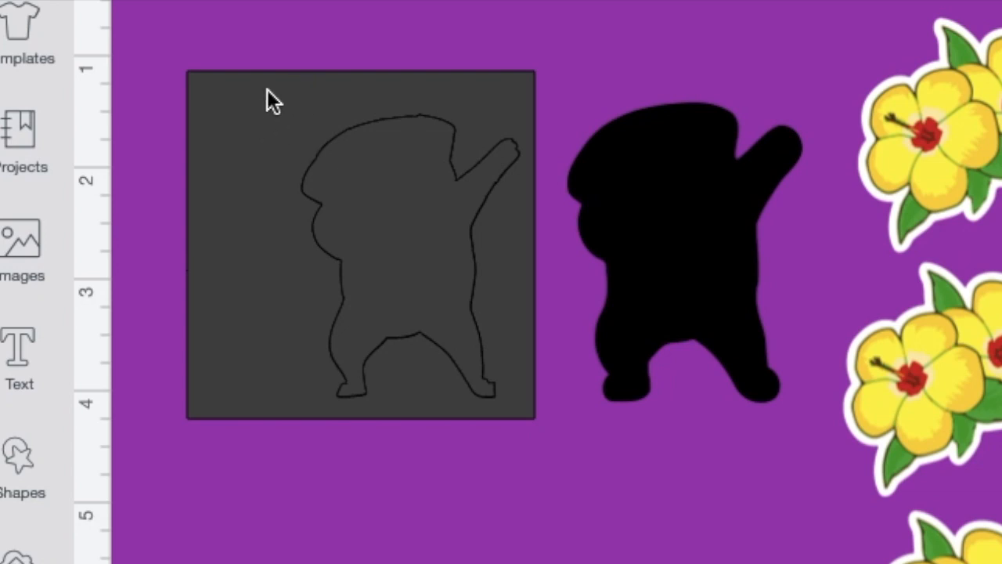
Pull the gray dog-shaped piece and the cut-out square off the dog and delete both leftover slices.
left_click_drag(364, 170, 575, 410)
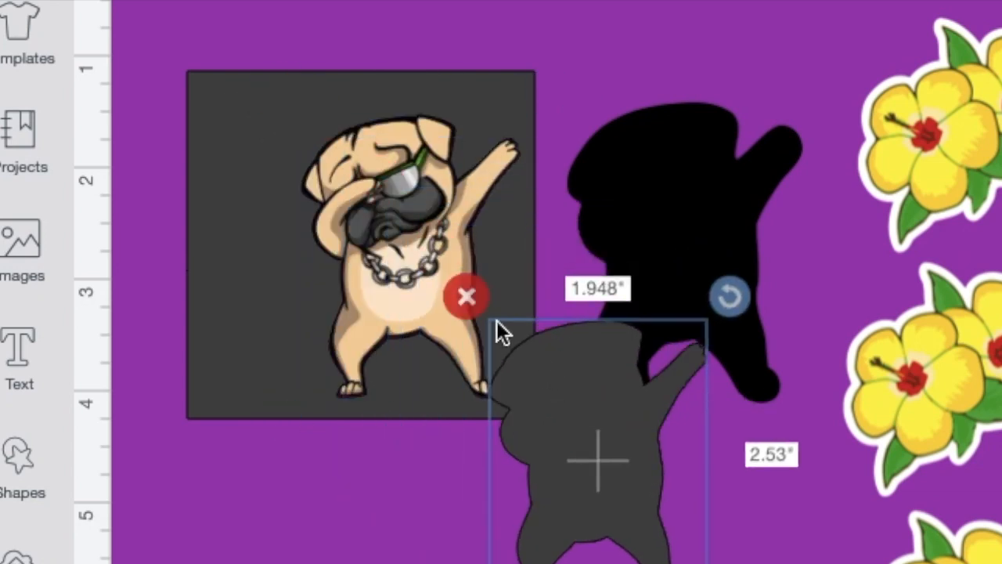
left_click_drag(254, 196, 543, 496)
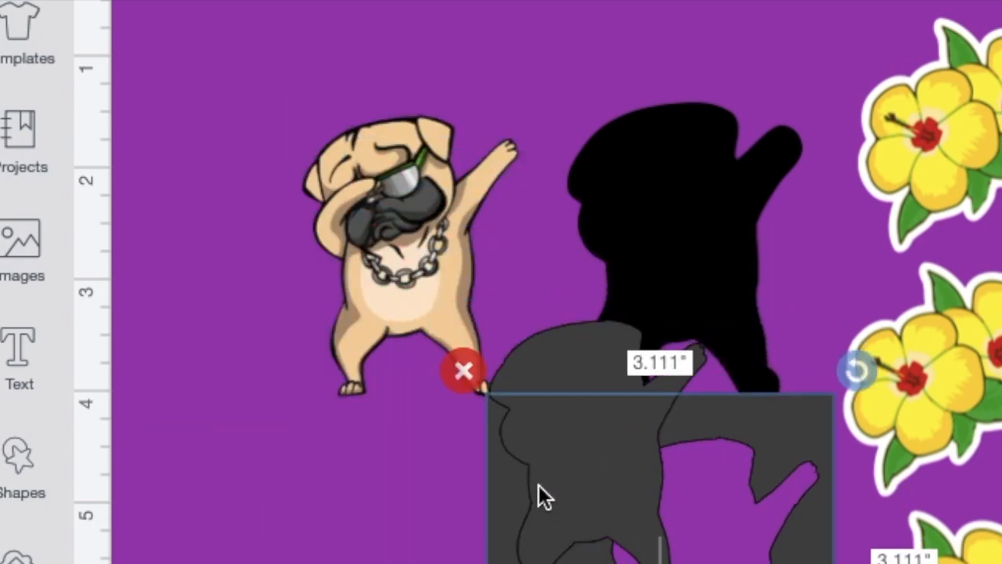
left_click(467, 376)
left_click(554, 400)
left_click(471, 297)
left_click(385, 378)
Separate the sliced dog from the black silhouette, placing the dog lower on the canvas and the silhouette at about X 3.068, Y 1.43.
left_click_drag(385, 379, 318, 563)
left_click_drag(694, 287, 648, 269)
left_click_drag(317, 452, 303, 374)
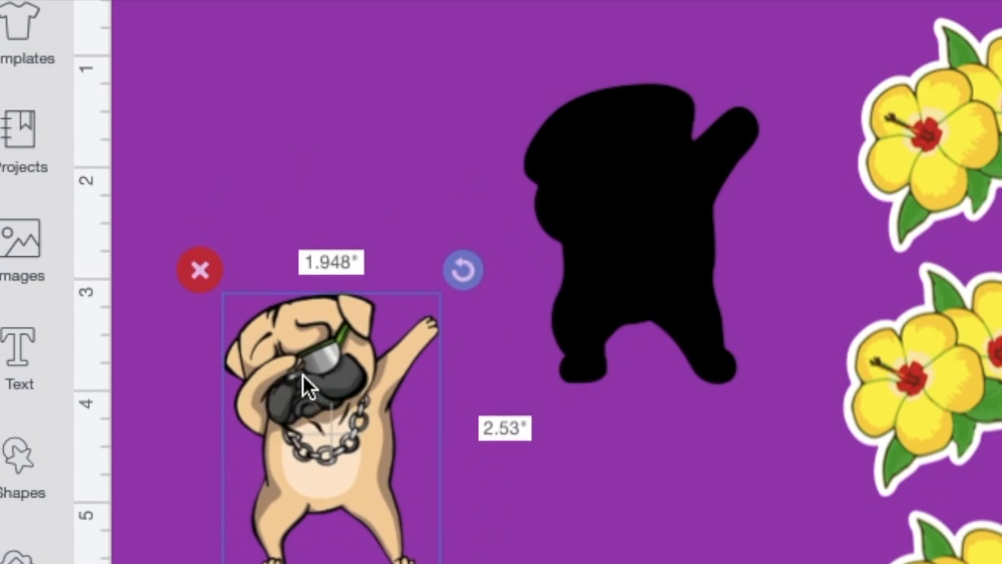
left_click_drag(630, 270, 561, 293)
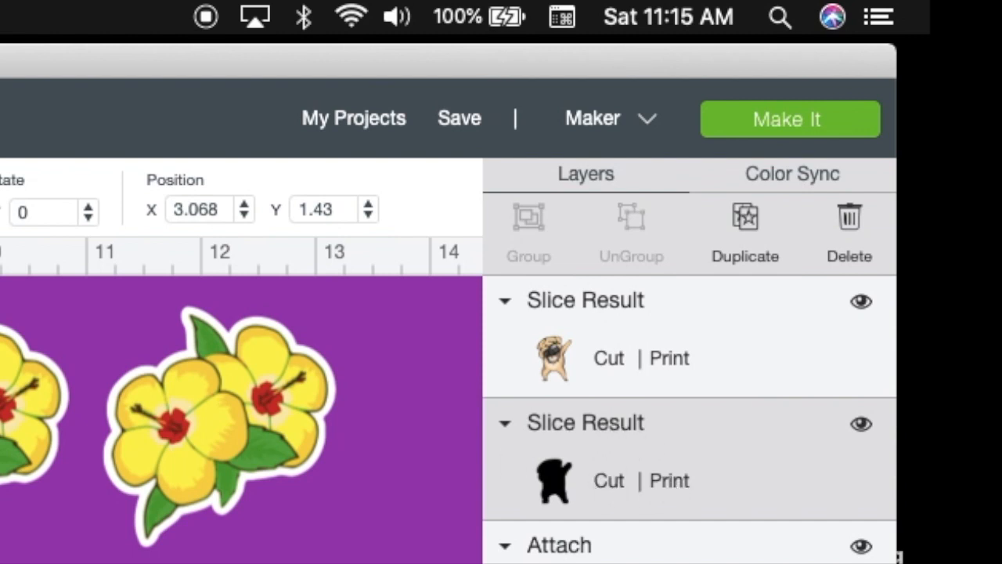
Change the black silhouette's fill to No Fill and its material color to white, leaving nothing selected.
left_click(688, 482)
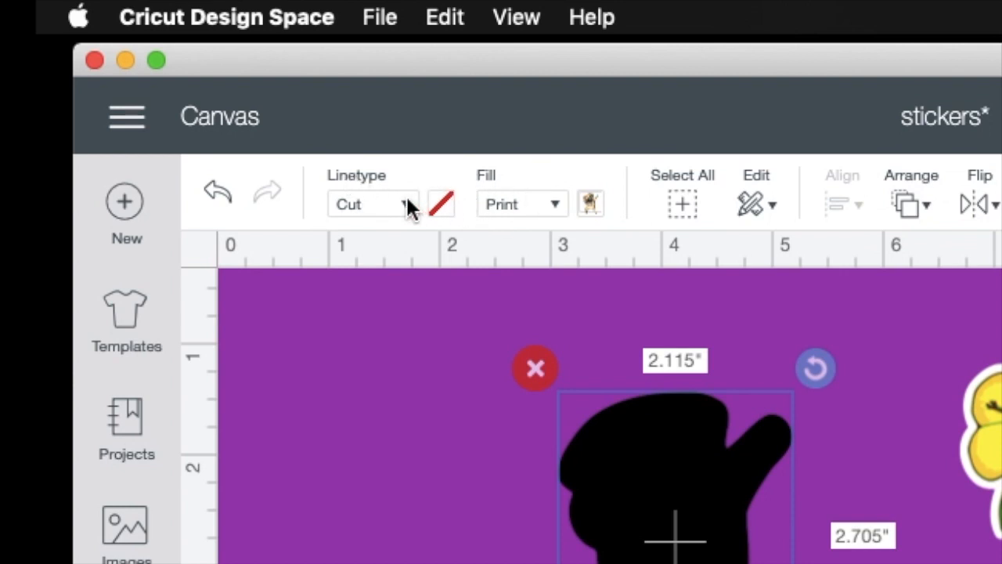
left_click(554, 202)
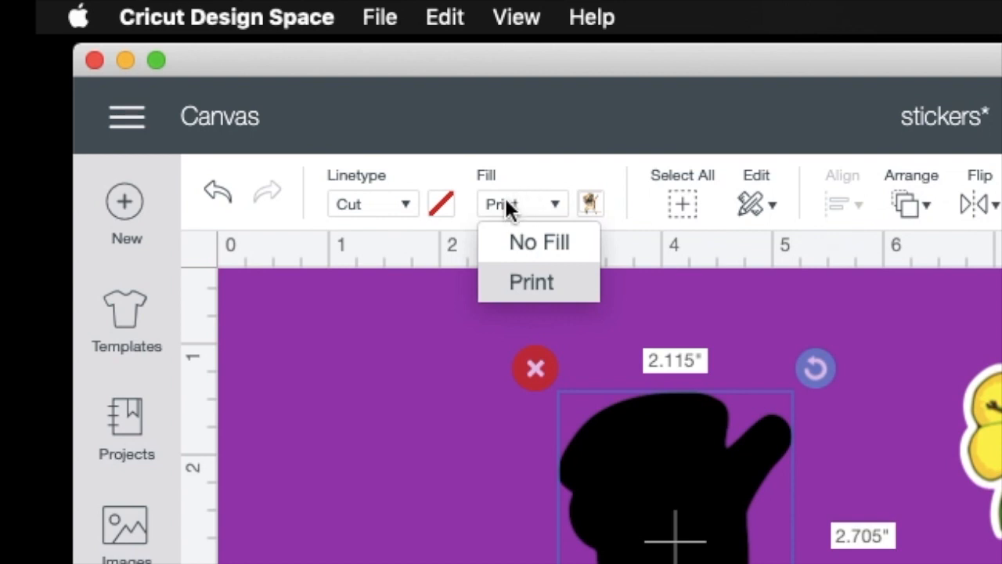
left_click(544, 246)
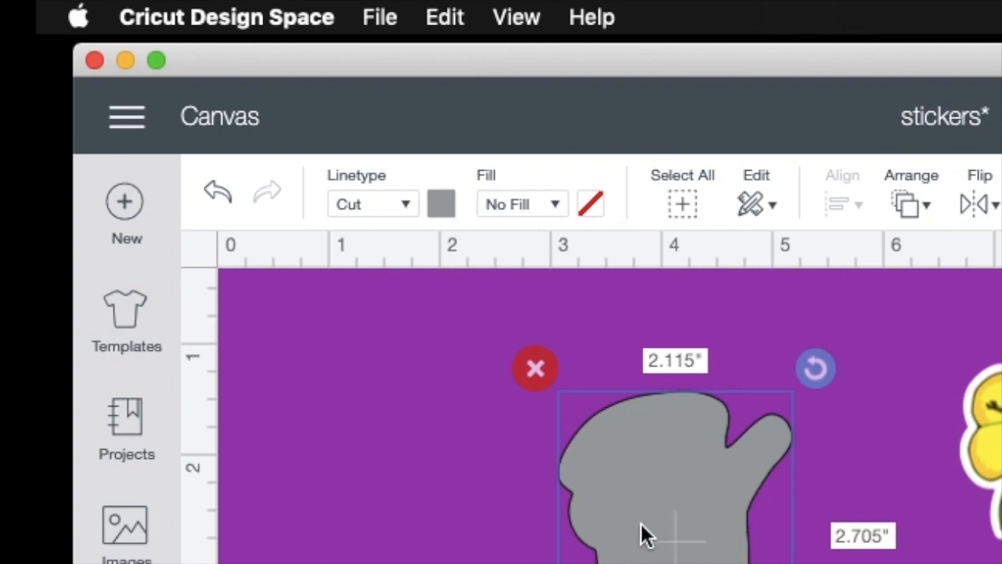
left_click(441, 206)
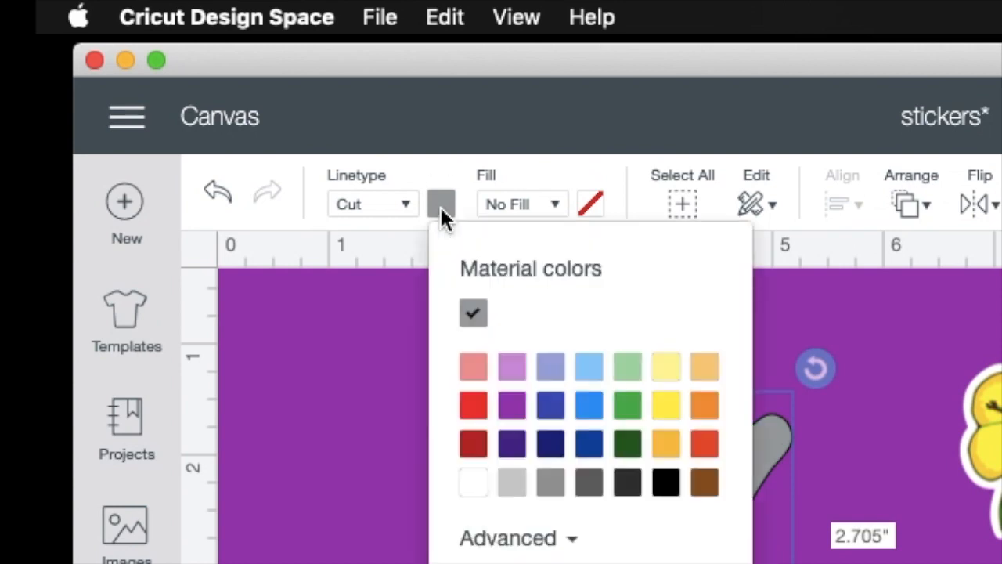
left_click(481, 482)
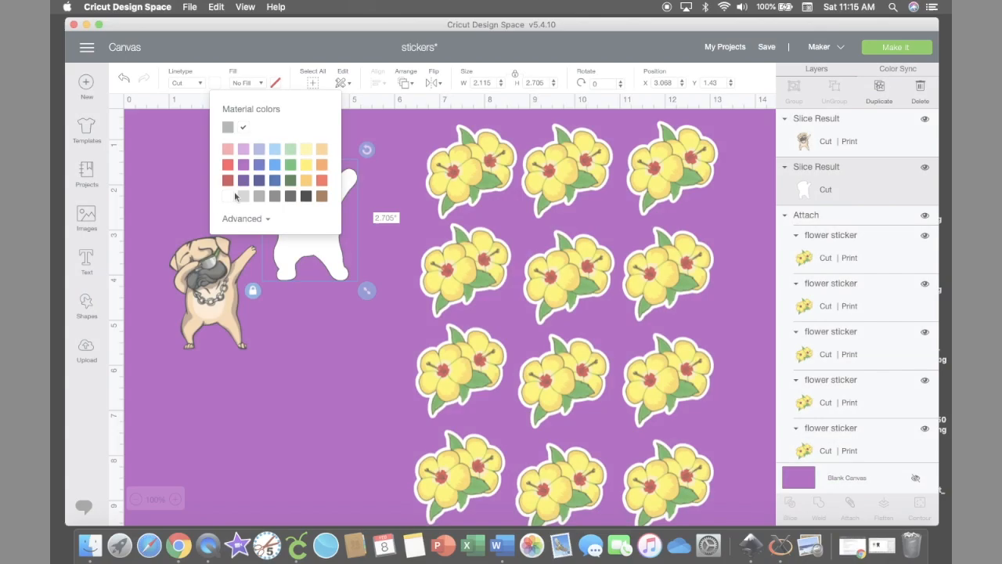
left_click(285, 321)
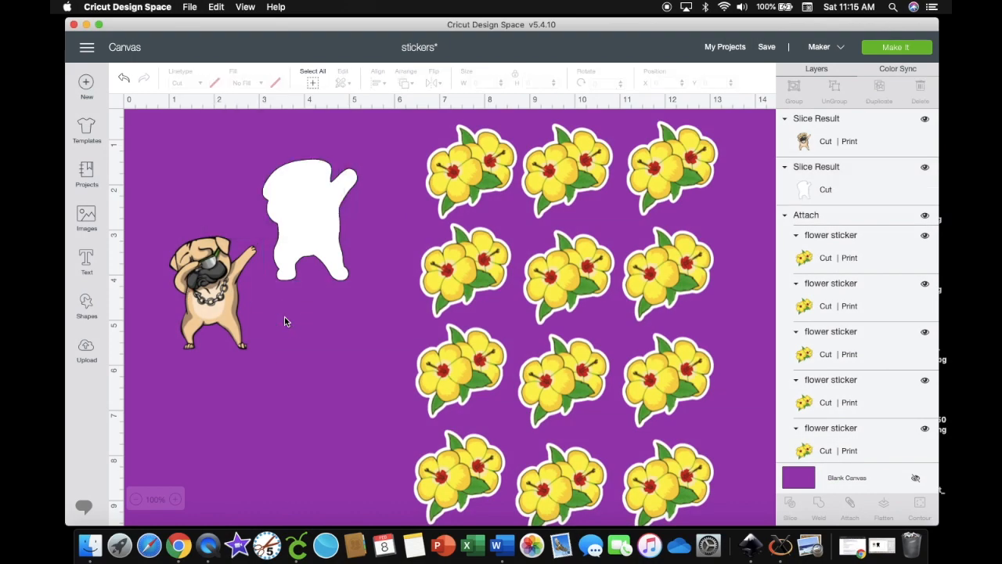
Center the dog on the white silhouette at about X 3.138, Y 1.516, and flatten the two layers into one image.
left_click_drag(199, 286, 295, 215)
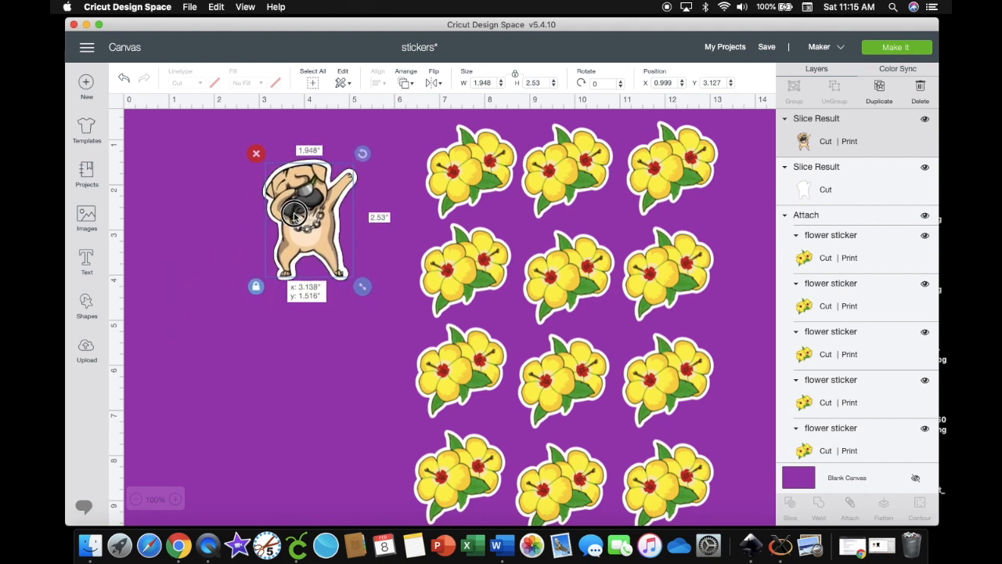
left_click_drag(295, 216, 294, 216)
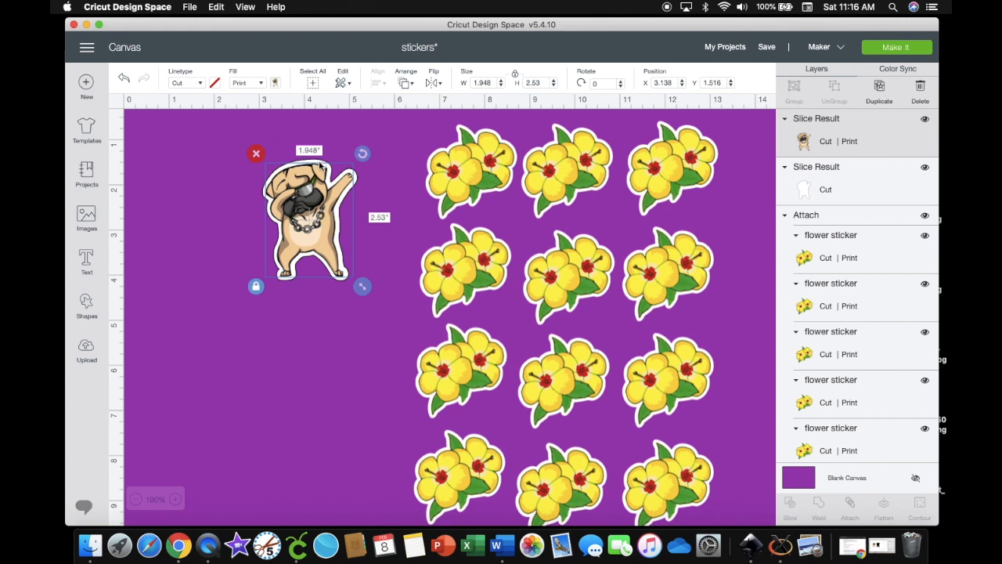
left_click(813, 193, "shift")
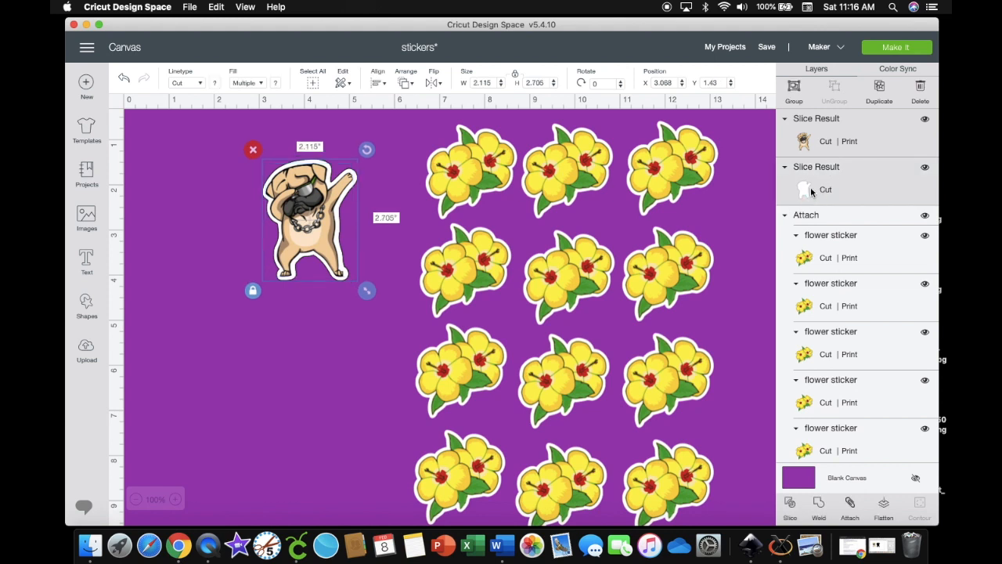
left_click(883, 509)
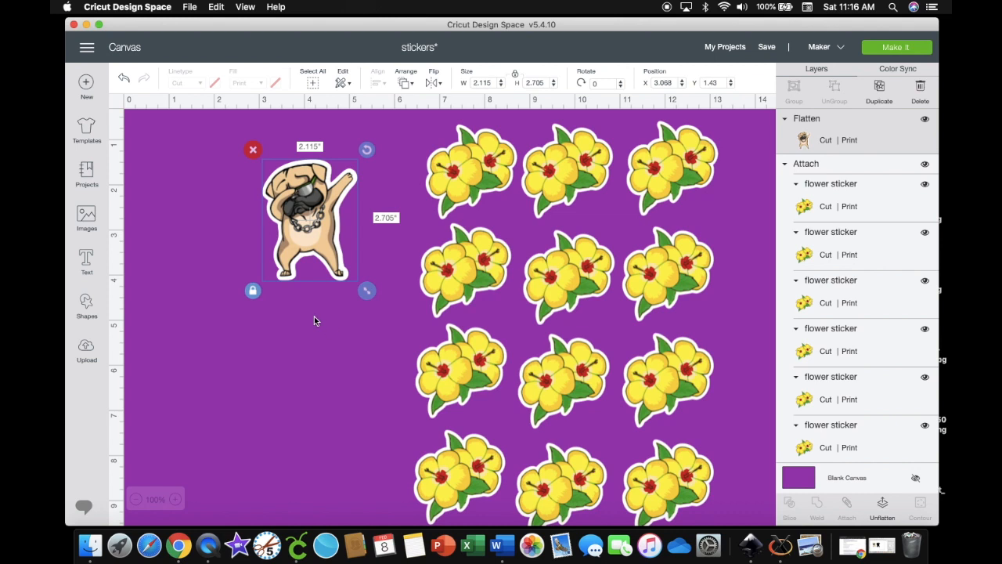
Shrink the flattened dog sticker to about 1.33" by 1.71" and place it beside the top row of flower stickers.
left_click_drag(366, 291, 330, 242)
left_click_drag(283, 200, 372, 169)
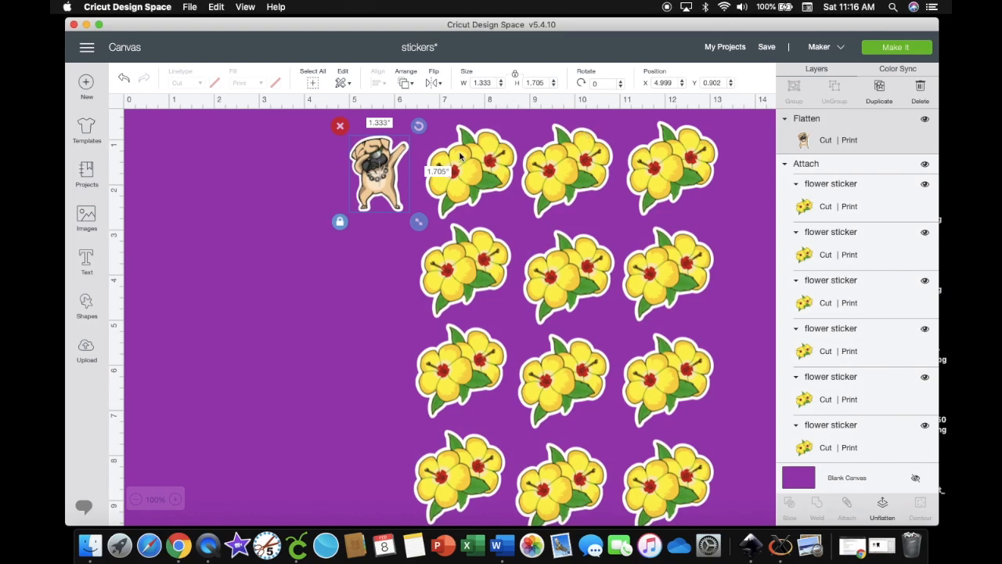
Check the overall width and height of the attached flower sticker sheet.
left_click(450, 161)
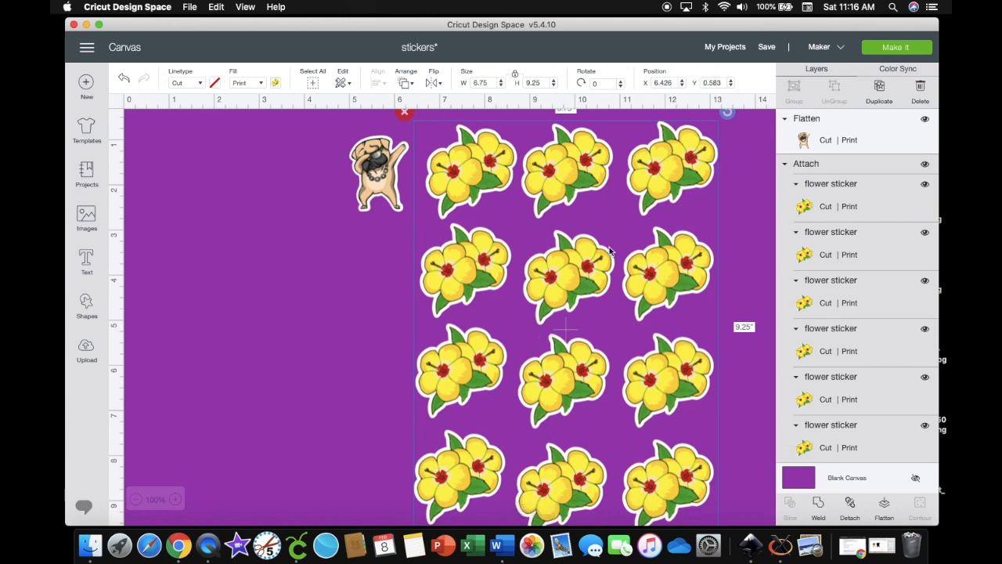
scroll(650, 381, "down", 2)
scroll(650, 381, "up", 3)
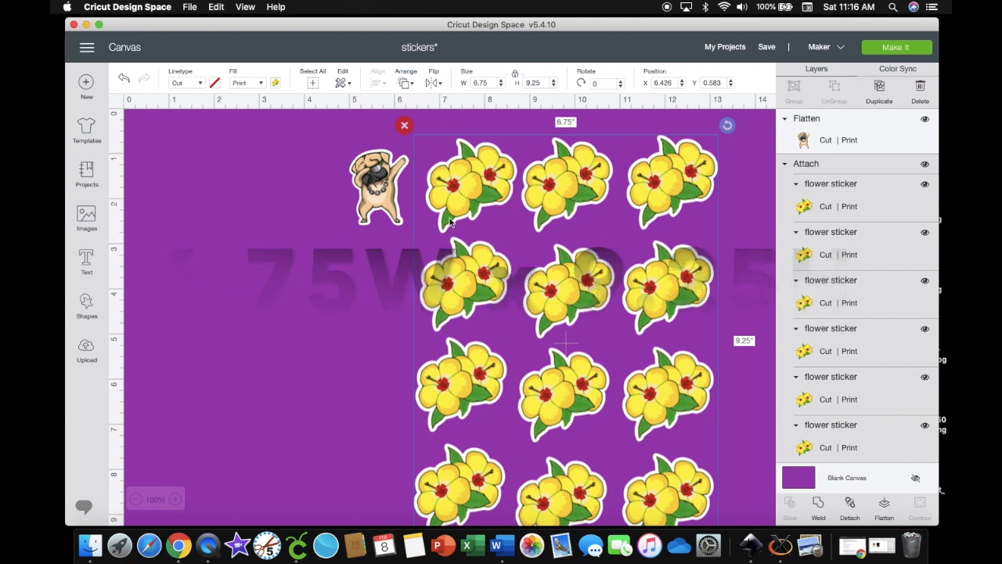
Move the dog sticker aside onto the flowers, then add a square with unlocked proportions, sized 6.75" wide by 9.25" high.
left_click_drag(374, 173, 610, 210)
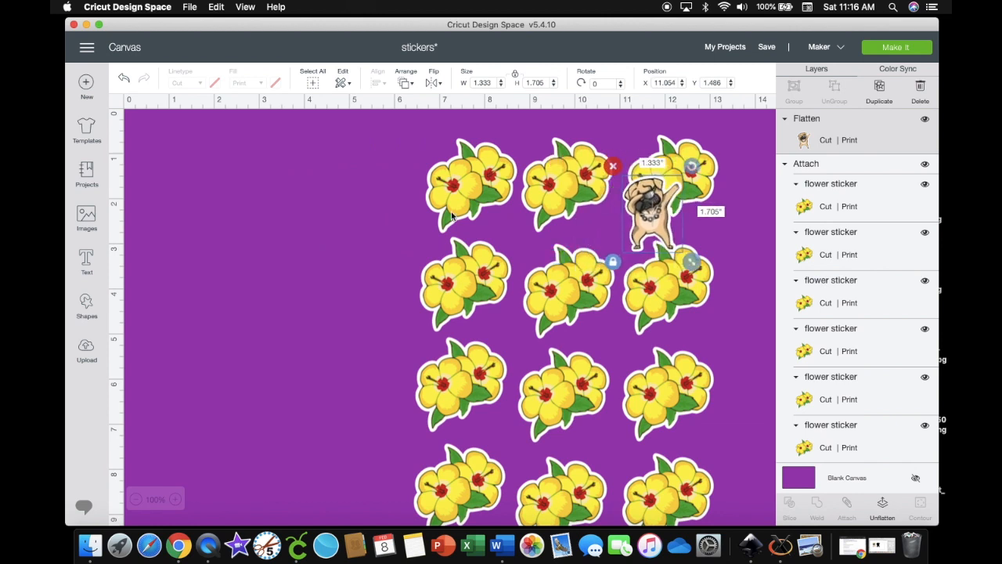
left_click(87, 305)
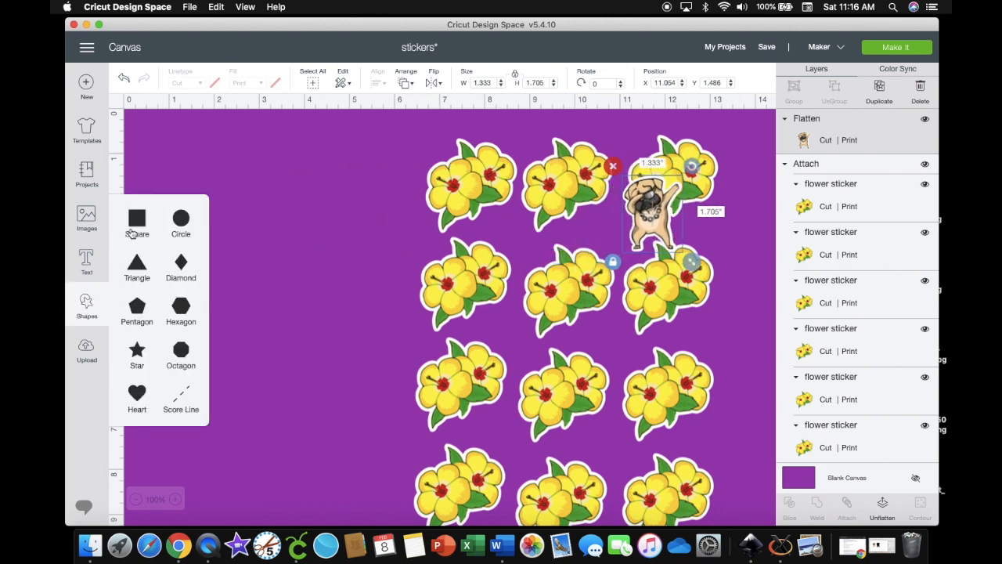
left_click(153, 227)
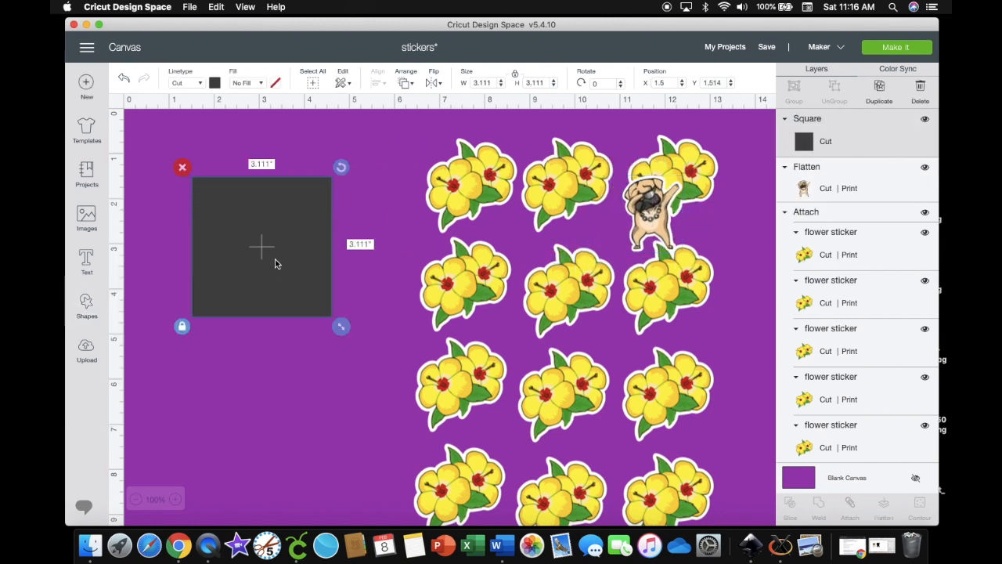
left_click(514, 74)
left_click(492, 82)
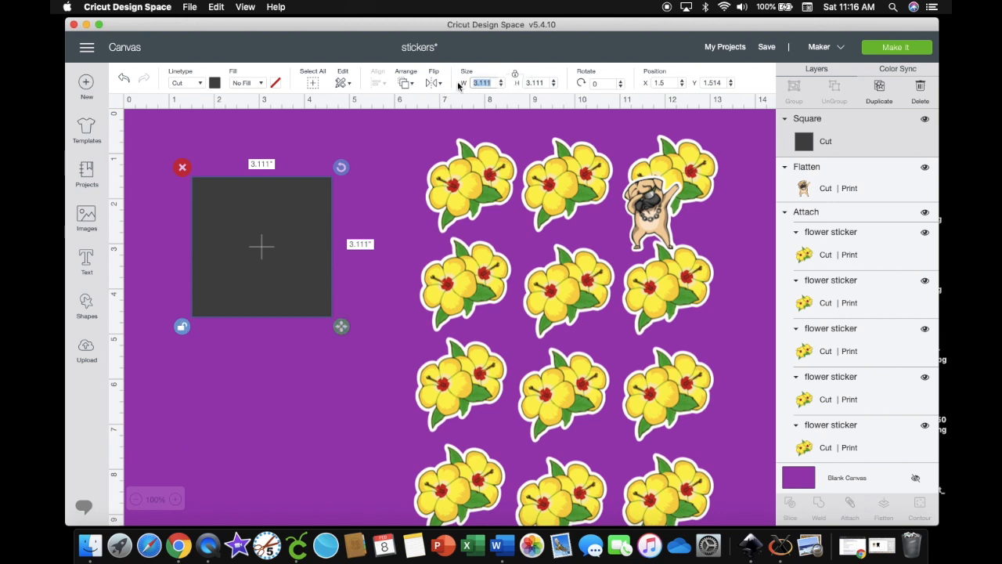
type("6.75")
left_click(522, 83)
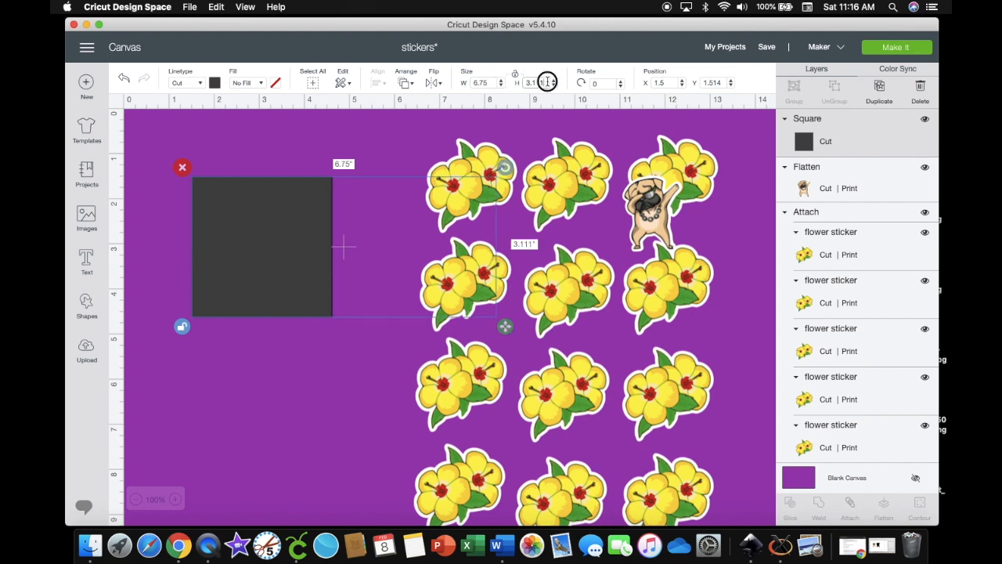
type("9.2")
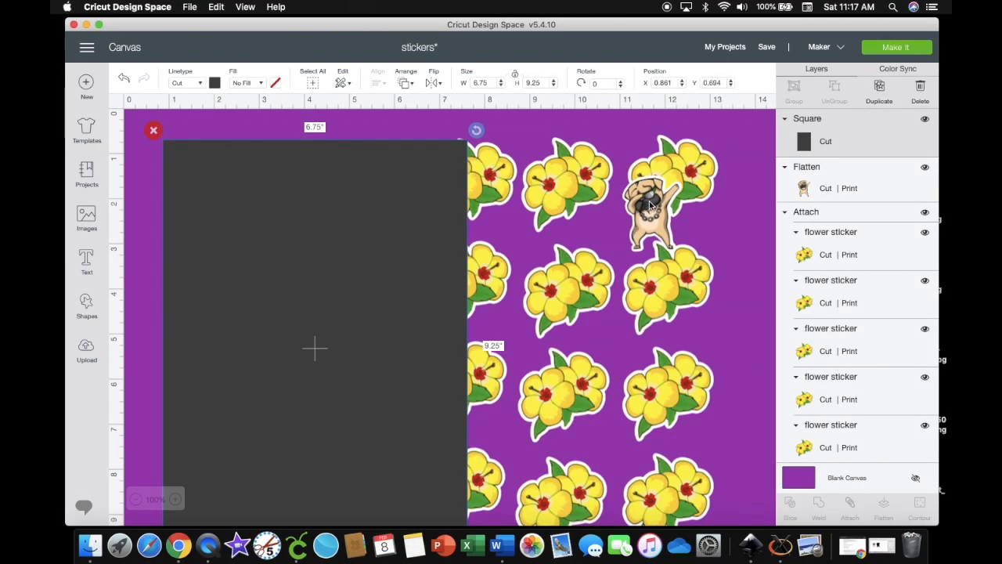
Bring the dog sticker in front of the dark square and place it near the square's upper-left corner.
left_click_drag(649, 205, 334, 216)
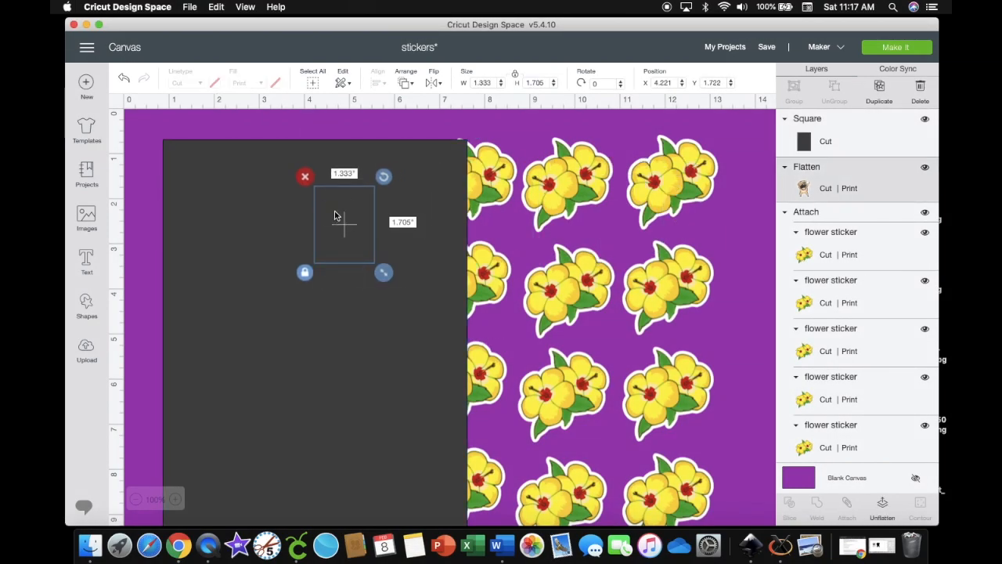
left_click(406, 83)
left_click(440, 158)
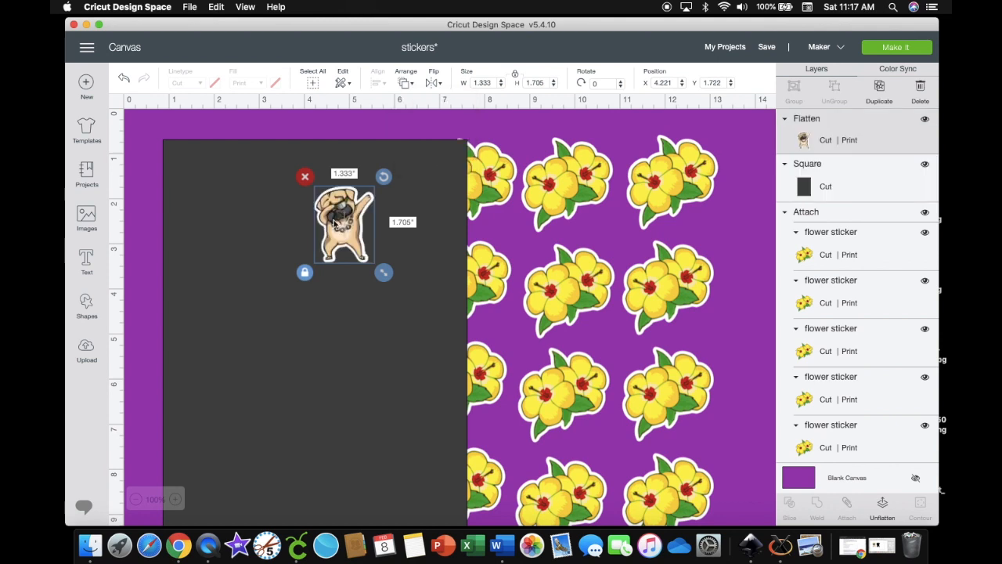
left_click_drag(333, 238, 187, 193)
Shift the flower sheet farther right and reposition the dark square to about X 0.611, Y 0.458.
left_click_drag(353, 259, 317, 259)
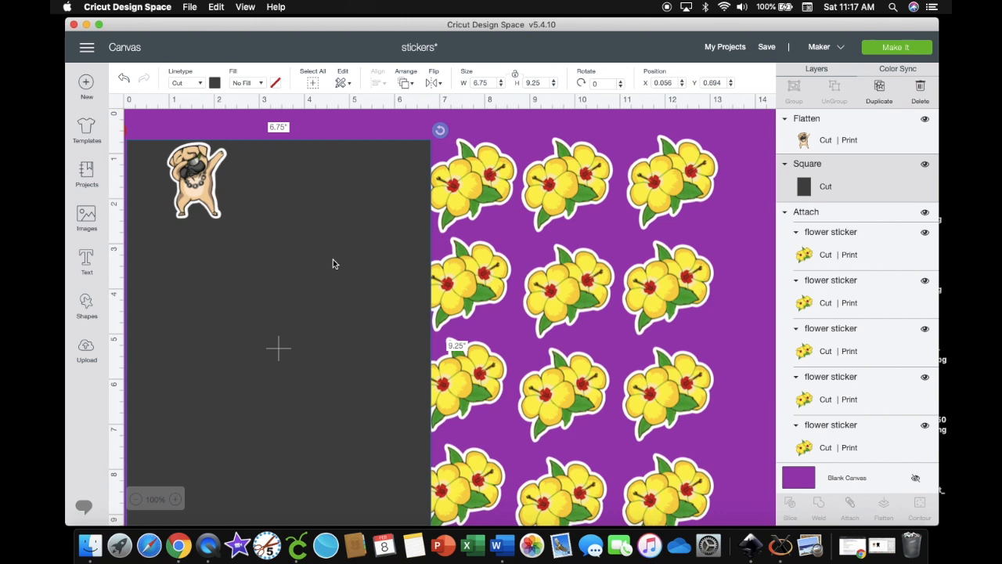
left_click(519, 250)
left_click_drag(582, 192, 665, 193)
left_click_drag(325, 271, 347, 261)
Fit the dog into the square's upper-left corner and shrink it to about 1.083" by 1.386".
left_click_drag(194, 165, 179, 154)
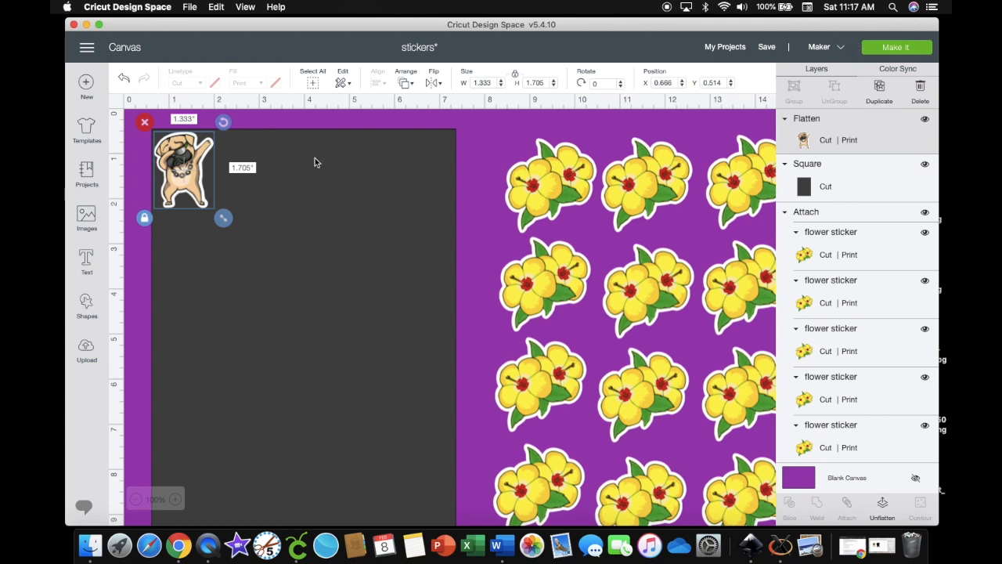
left_click_drag(224, 218, 197, 179)
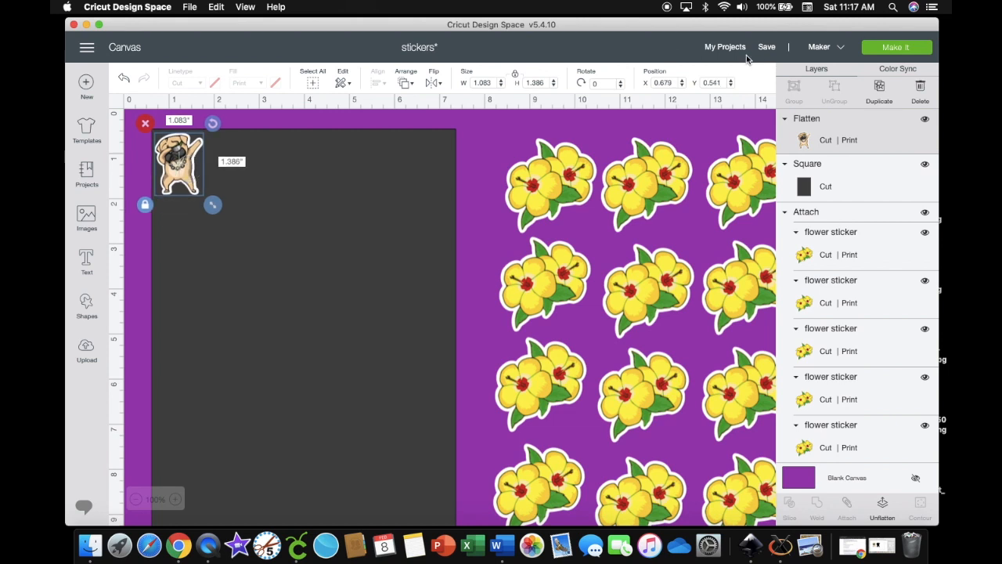
Duplicate the dog across the top of the square to form an evenly spaced row of six.
left_click(879, 88)
left_click_drag(203, 180, 283, 157)
left_click(879, 87)
left_click(879, 88)
left_click_drag(303, 180, 330, 158)
left_click(879, 88)
left_click_drag(353, 190, 431, 163)
left_click(879, 87)
left_click_drag(281, 163, 280, 163)
left_click_drag(332, 163, 380, 163)
left_click_drag(430, 161, 430, 162)
Duplicate the dog down the square's left edge to fill a column of six, with the lowest copy near the bottom edge.
left_click(879, 88)
left_click_drag(328, 205, 179, 230)
scroll(179, 229, "down", 2)
left_click(879, 88)
left_click_drag(201, 187, 177, 426)
key("super+d")
key("super+d")
key("super+d")
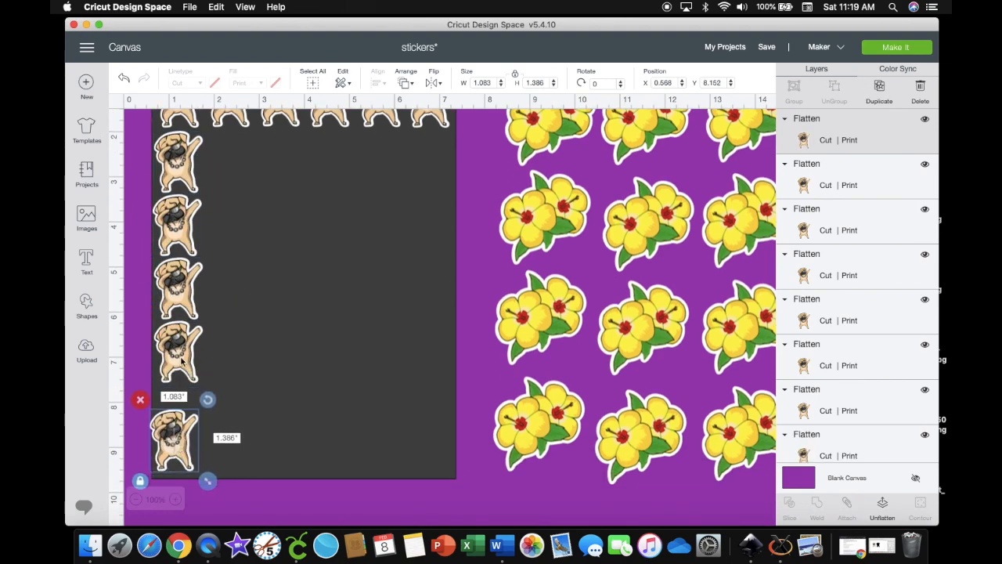
Even out the vertical spacing between the dogs in the left column.
left_click_drag(177, 291, 177, 301)
left_click_drag(177, 166, 176, 169)
left_click(186, 426)
Group the second through sixth dogs in the top row.
scroll(186, 426, "down", 1)
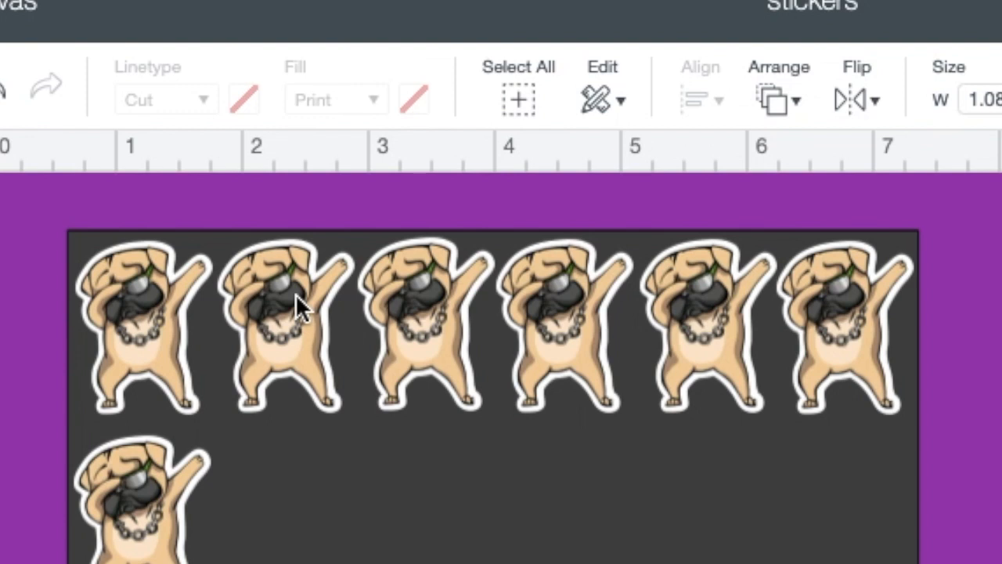
left_click(294, 295)
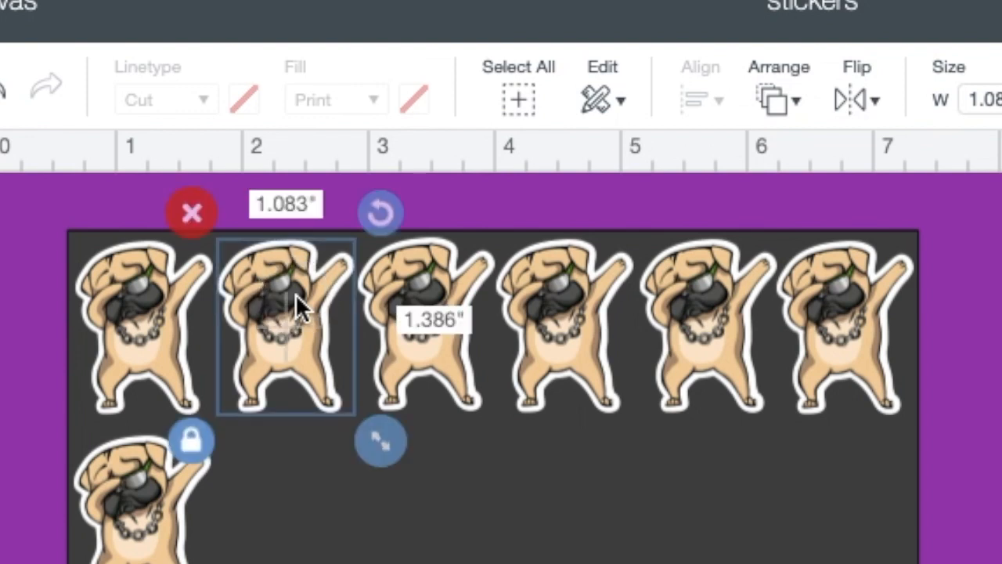
left_click(450, 266, "shift")
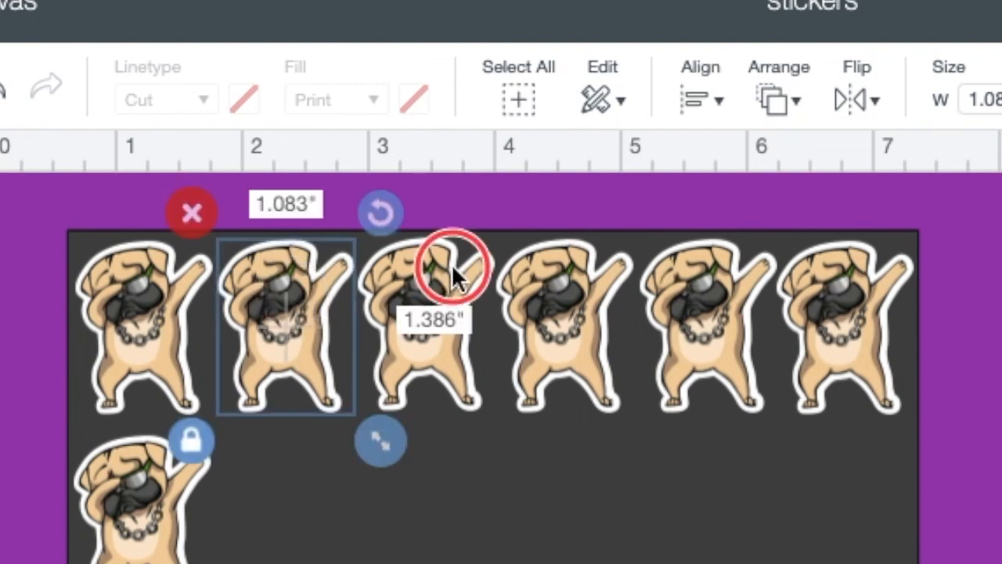
left_click(596, 294, "shift")
left_click(684, 290, "shift")
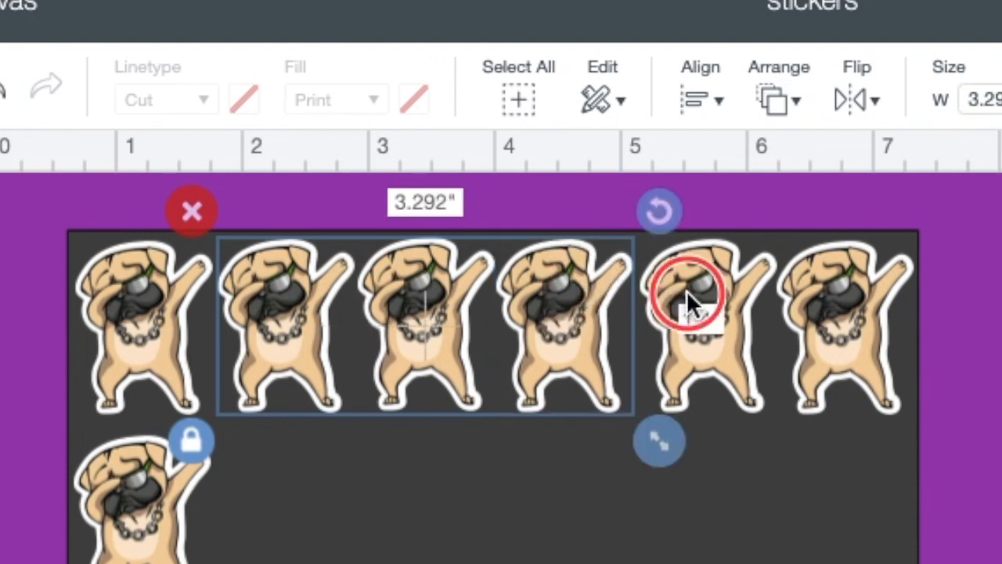
left_click(824, 285, "shift")
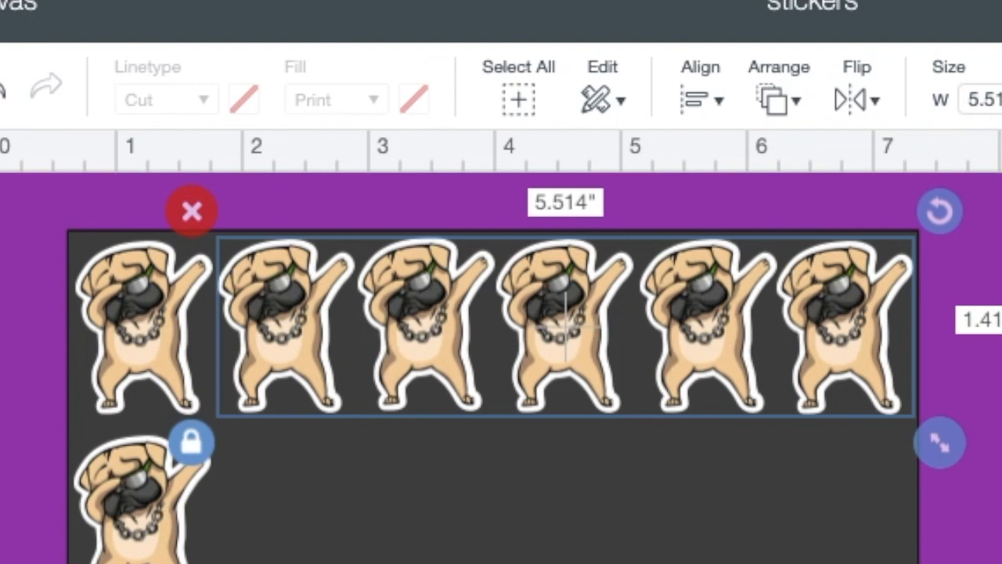
key("Delete")
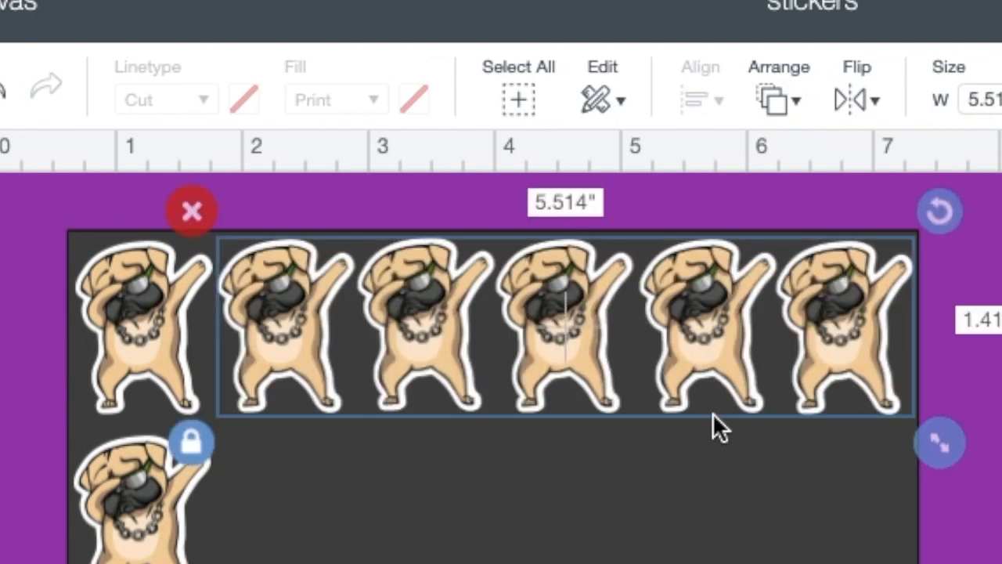
Duplicate the group of five dogs and align the copy with the second row at about X 1.763, Y 2.041.
key("ctrl+v")
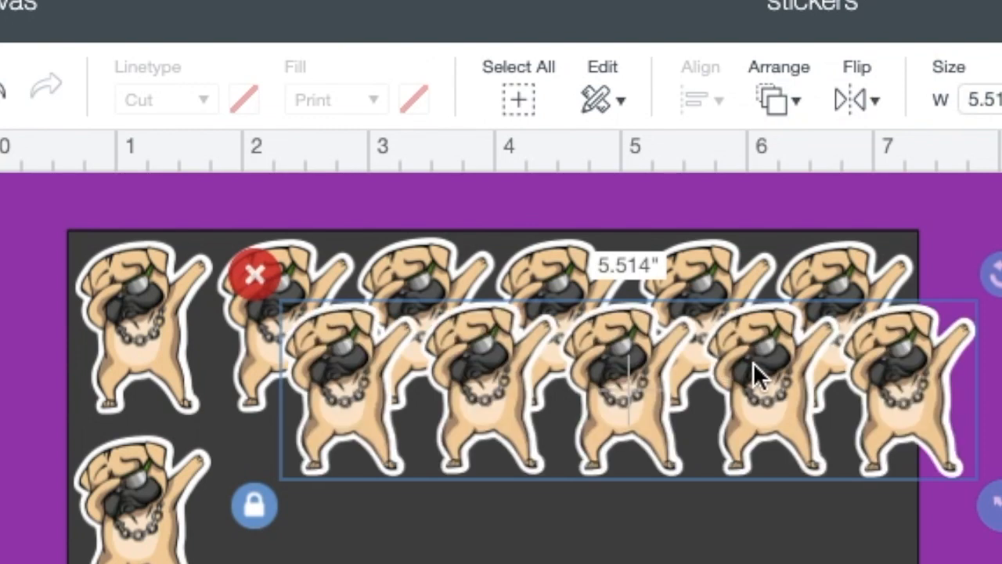
left_click_drag(755, 350, 681, 480)
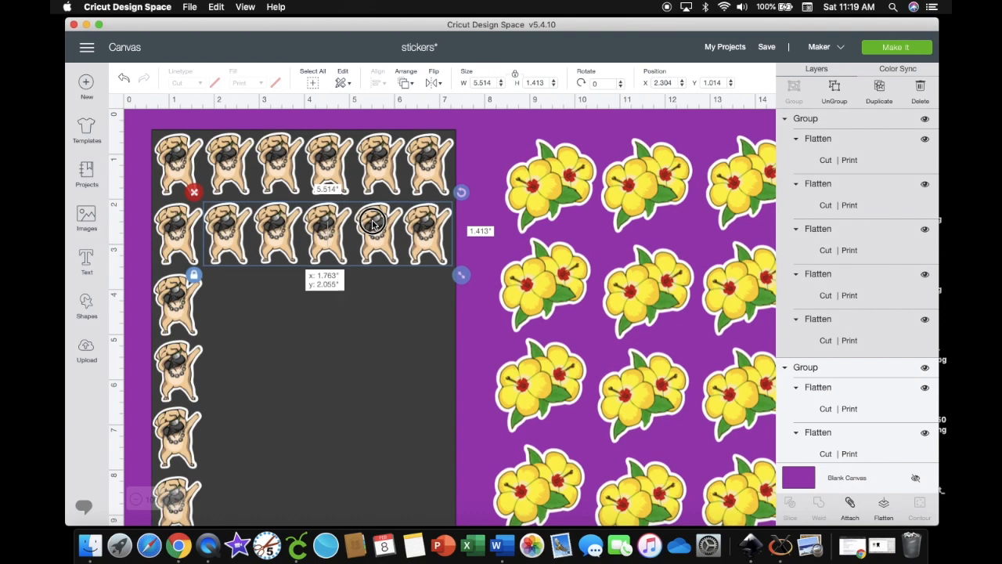
left_click_drag(373, 225, 373, 224)
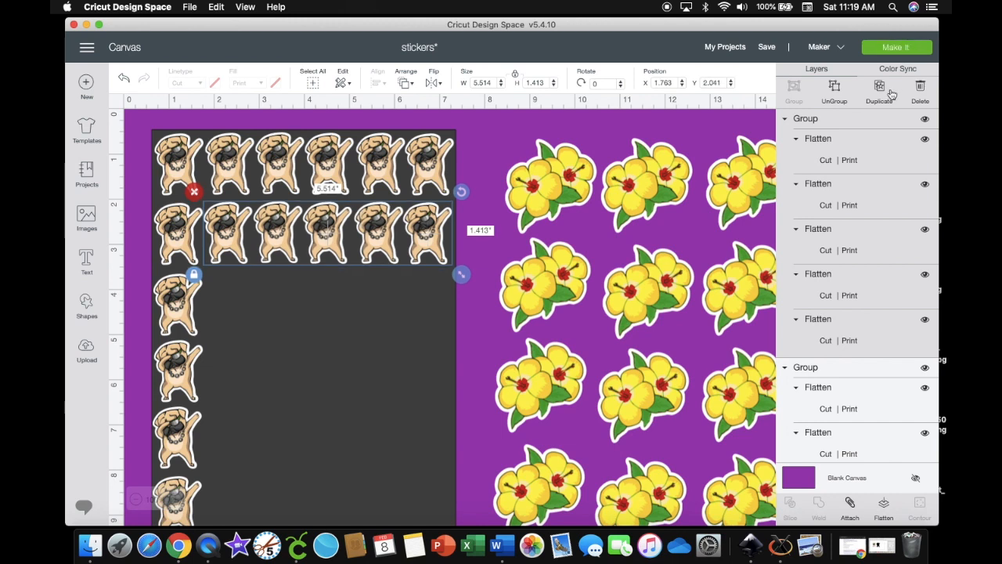
Duplicate the five-dog group into the remaining four rows, placing the last one at about X 1.707, Y 8.139.
key("super+d")
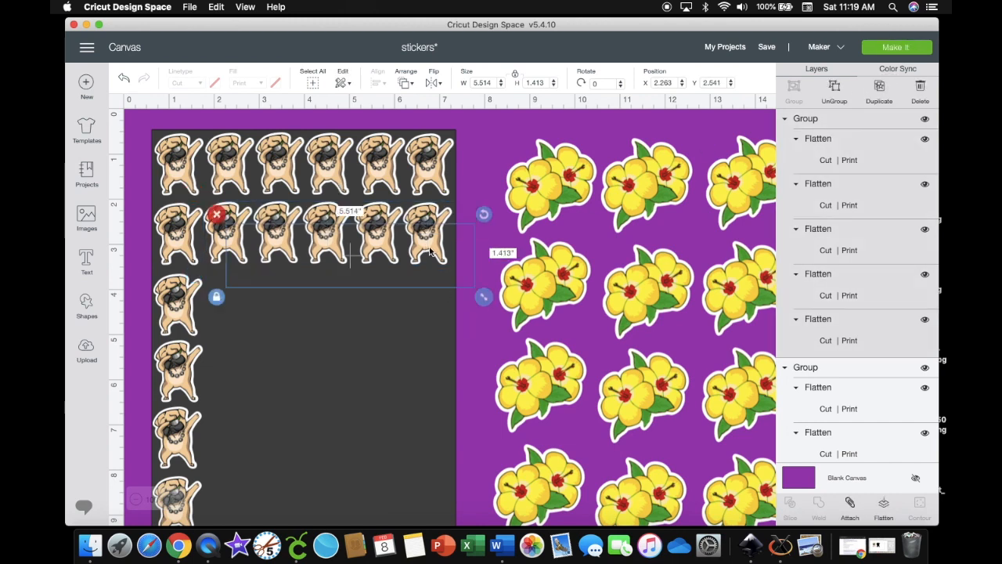
left_click_drag(428, 255, 404, 297)
scroll(454, 252, "down", 5)
left_click(879, 91)
left_click_drag(438, 188, 436, 316)
left_click(879, 91)
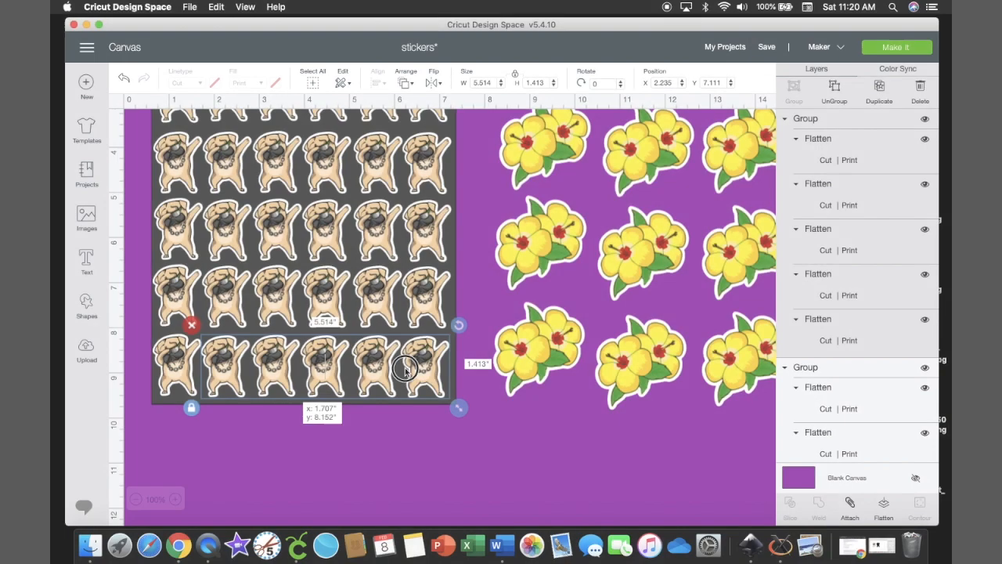
left_click_drag(404, 368, 405, 367)
Delete the dark guide square behind the dog stickers.
scroll(464, 228, "up", 5)
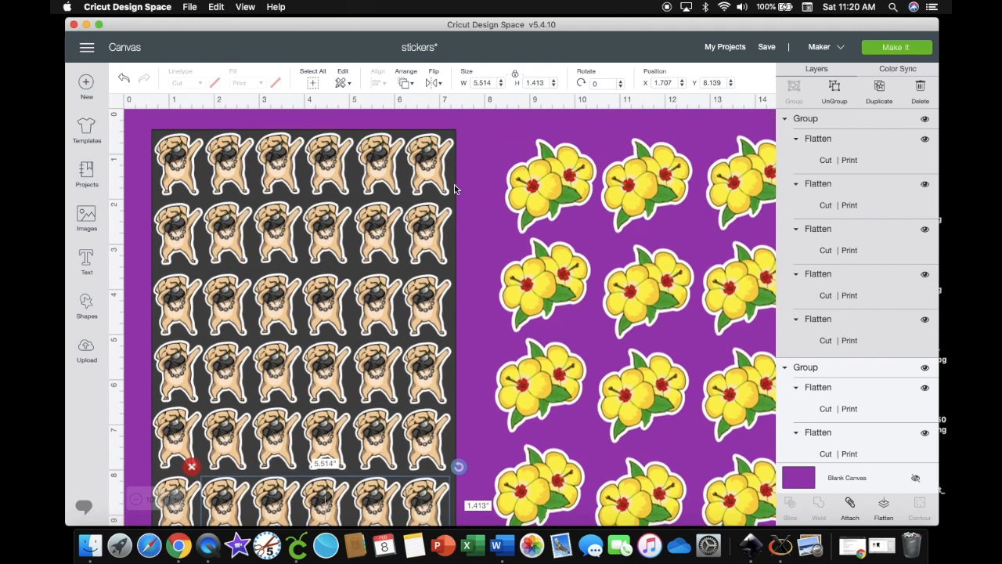
scroll(822, 225, "down", 5)
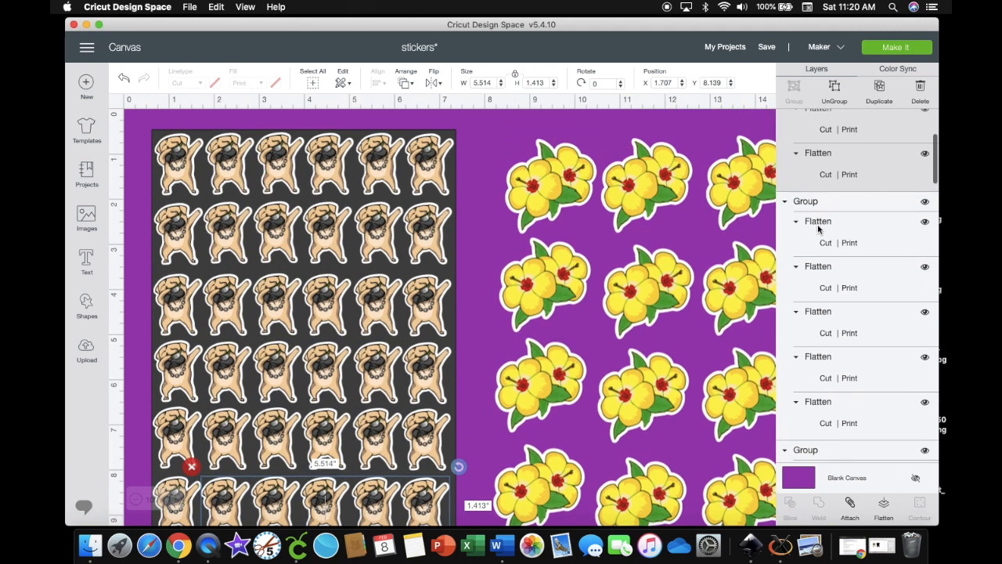
scroll(822, 225, "up", 5)
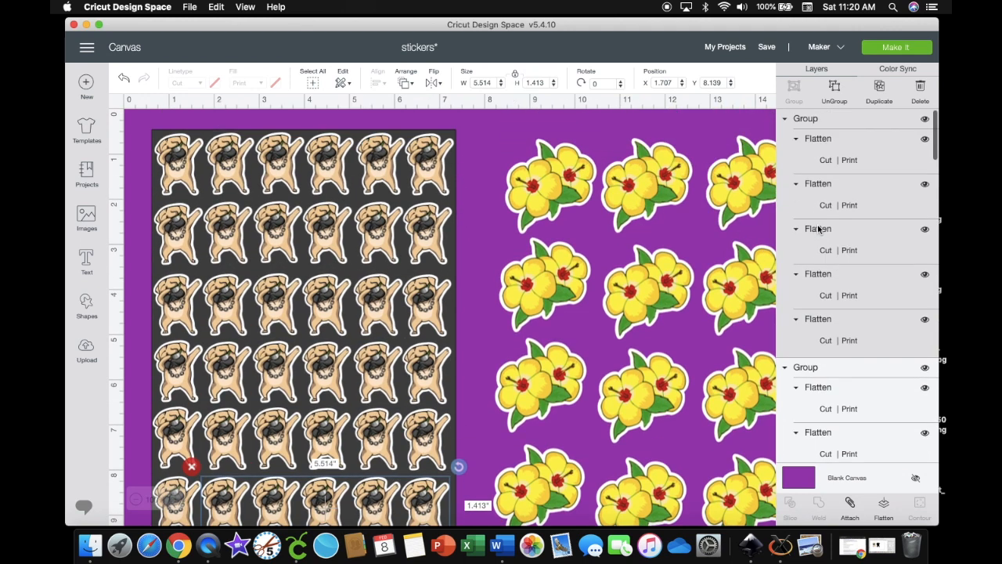
left_click(451, 206)
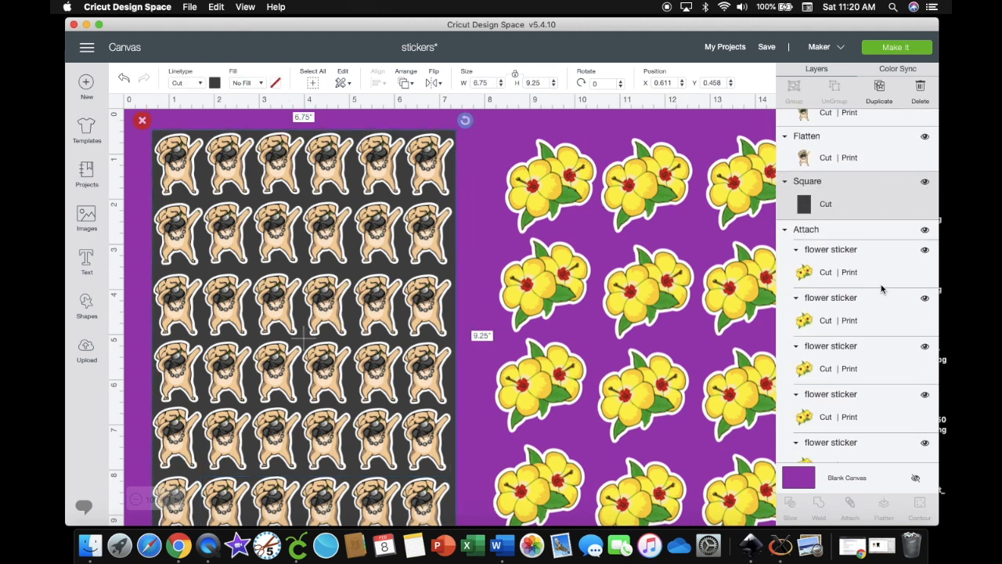
key("Delete")
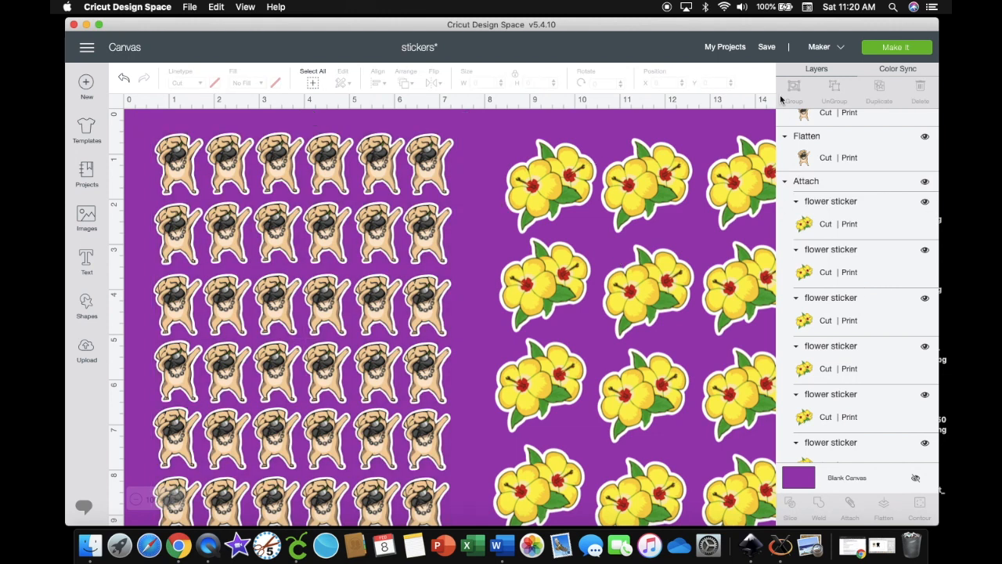
Select the whole sheet of dog stickers and attach them together.
left_click_drag(149, 129, 460, 518)
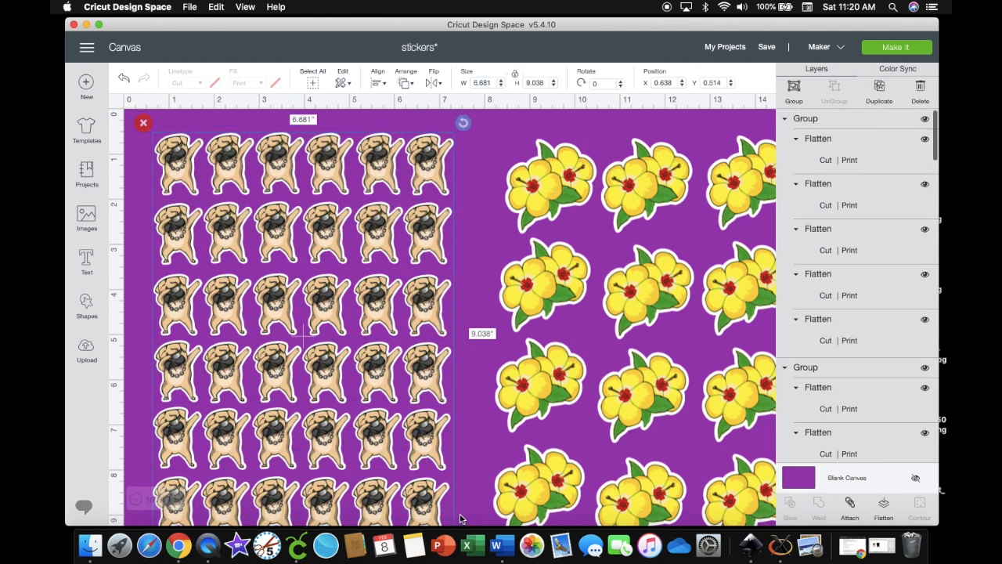
scroll(460, 518, "down", 5)
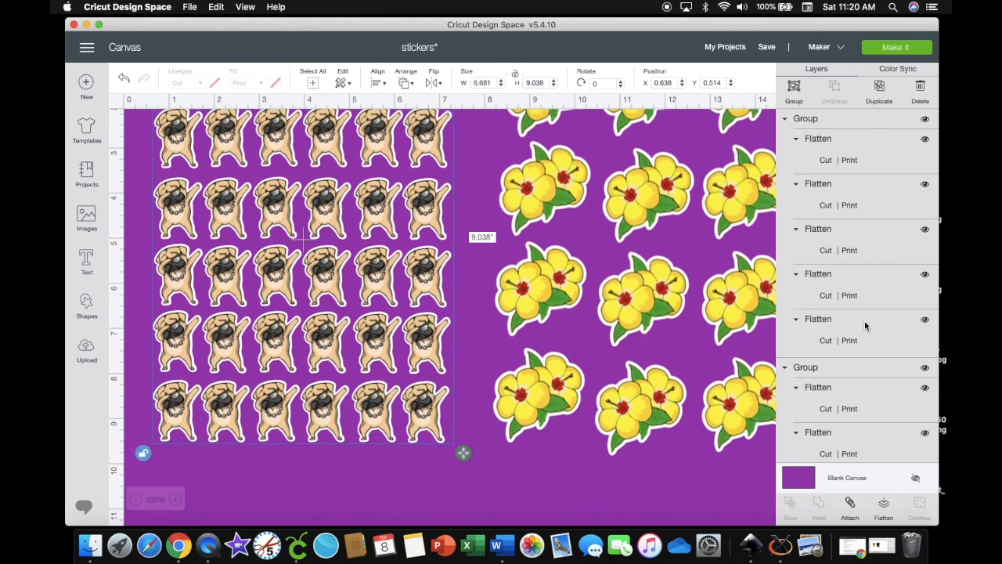
left_click(851, 505)
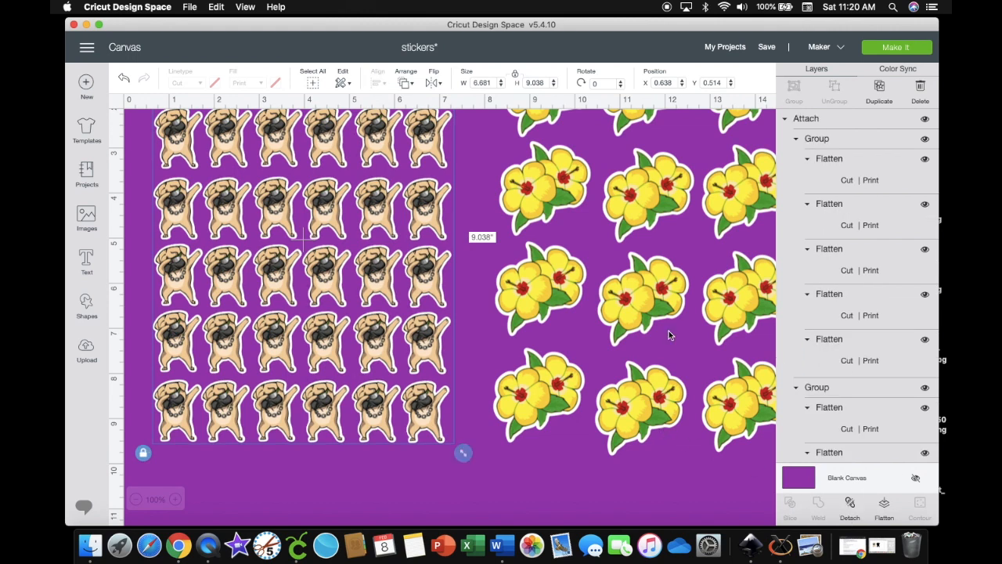
Move the attached flower sheet closer to the dog sheet, to about X 7.634, Y 0.417.
scroll(673, 371, "up", 5)
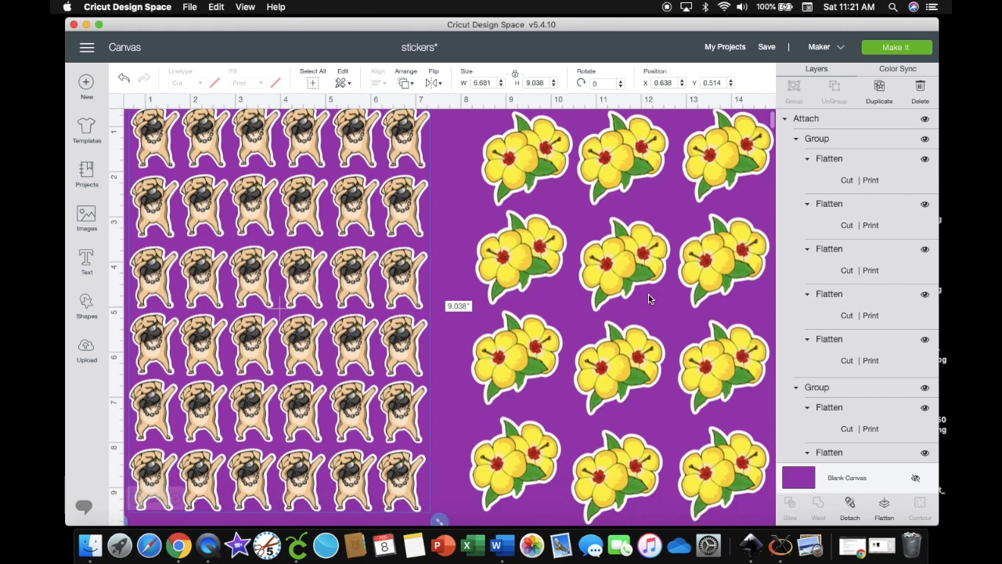
left_click_drag(568, 212, 532, 211)
left_click_drag(609, 242, 588, 240)
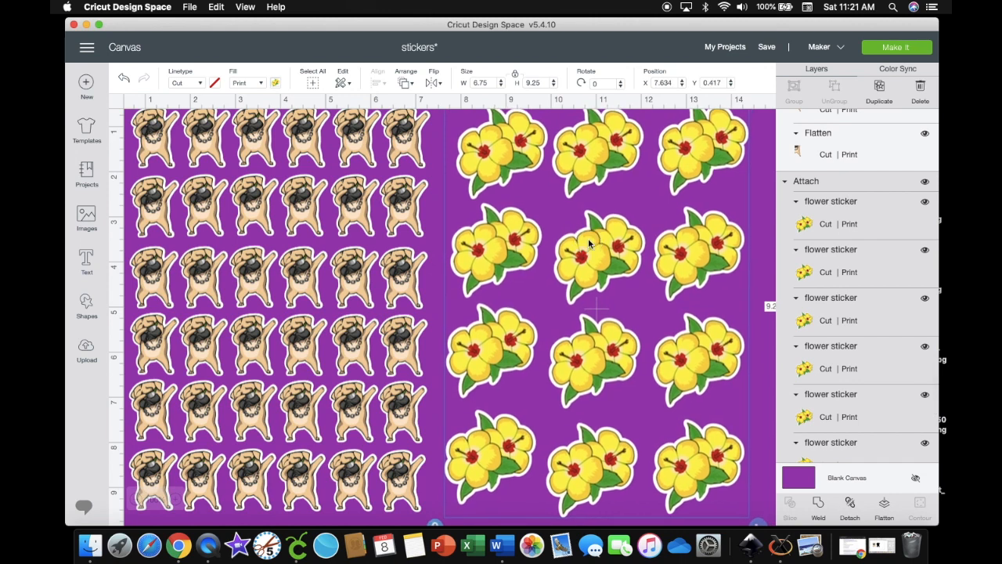
Preview the flower and dog mats prepared for print-then-cut, and save the stickers project from the canvas.
left_click(914, 46)
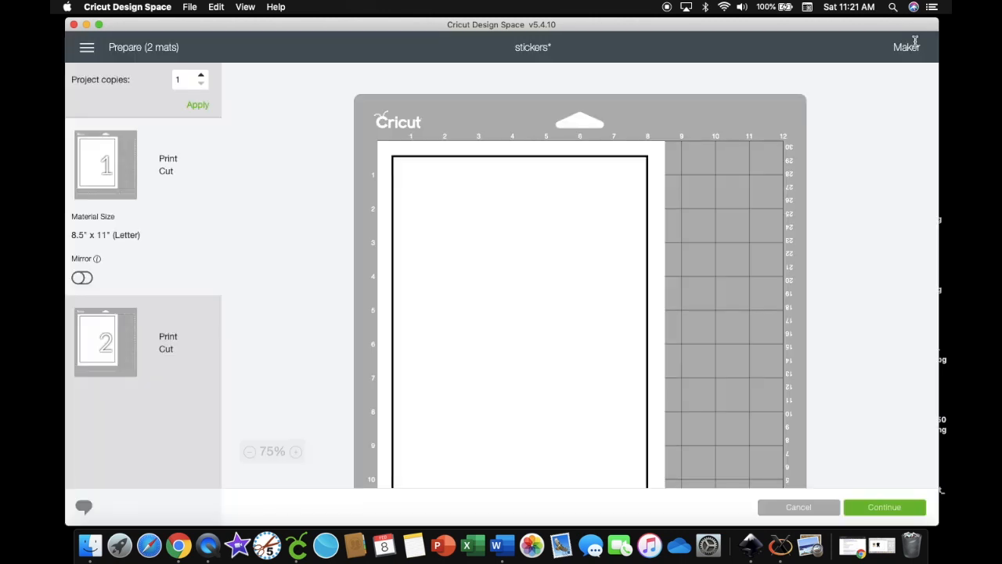
scroll(634, 221, "down", 3)
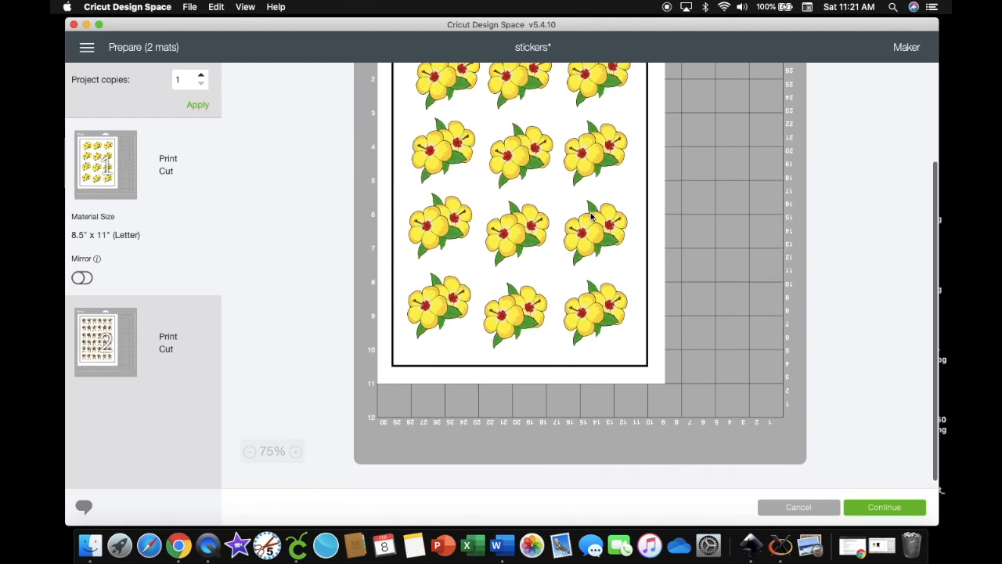
left_click(110, 325)
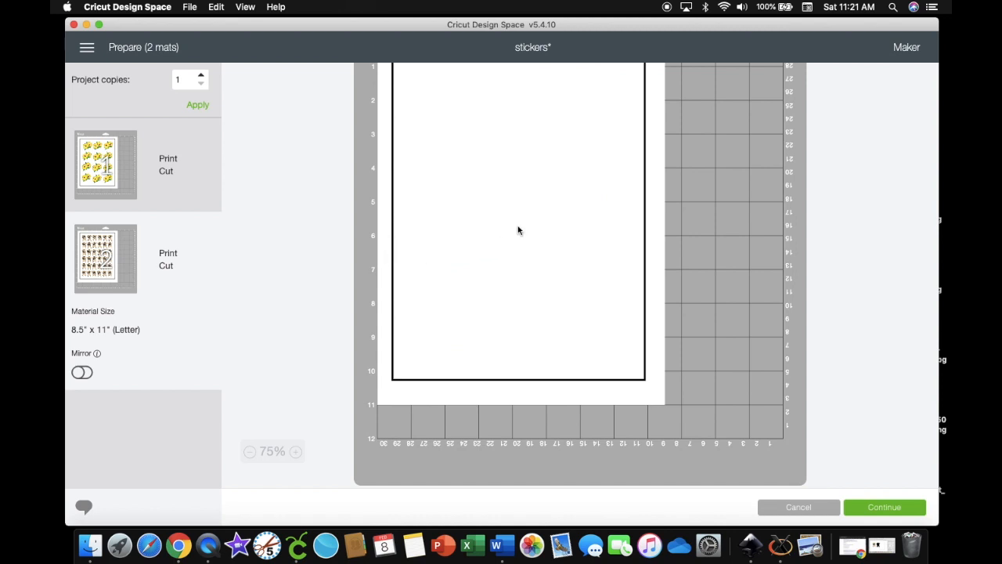
scroll(518, 230, "up", 2)
scroll(517, 230, "down", 1)
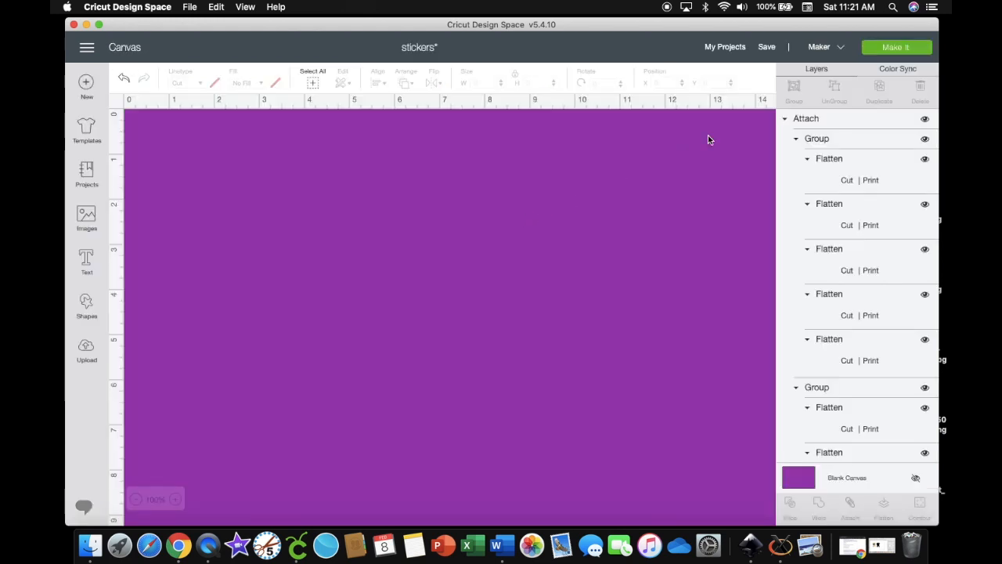
left_click(770, 49)
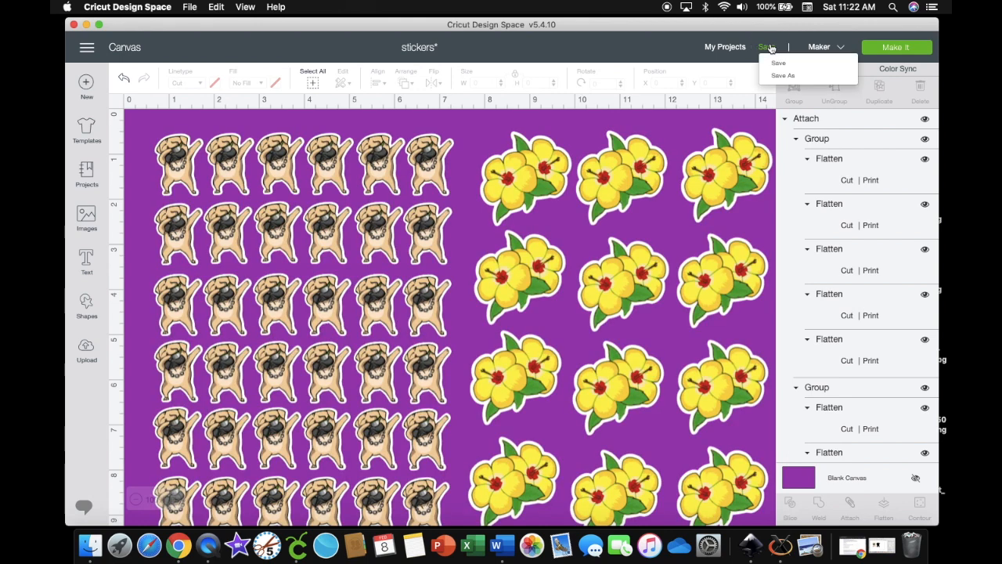
left_click(782, 65)
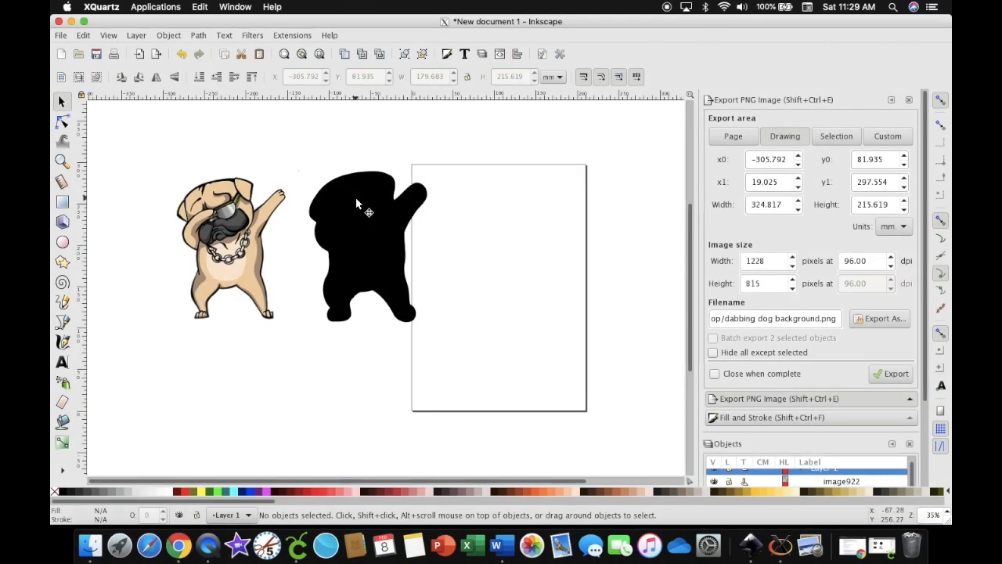
Switch to Inkscape and stack the pug image over its black silhouette beyond the page's upper-right edge, at about X 103.9, Y 127.3 mm.
mouse_move(352, 206)
left_mouse_down()
mouse_move(434, 206)
mouse_move(415, 217)
mouse_move(462, 186)
mouse_move(562, 161)
left_mouse_up()
left_click_drag(230, 223, 573, 186)
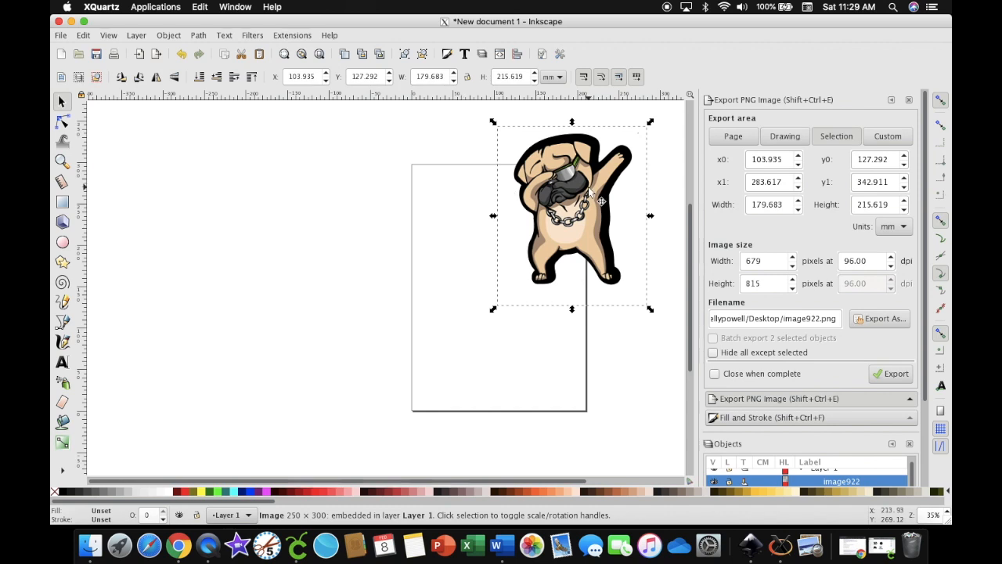
Import TN_two-yellow-hibiscus-flower-clipart.jpg and enlarge the flower image to about 204.8 by 183.9 mm.
left_click(59, 36)
left_click(93, 179)
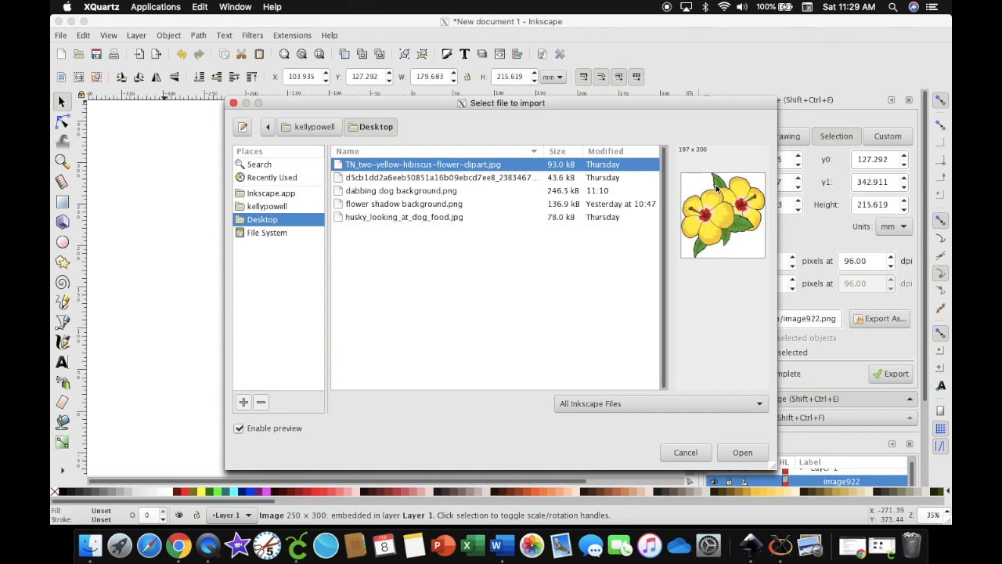
left_click(742, 452)
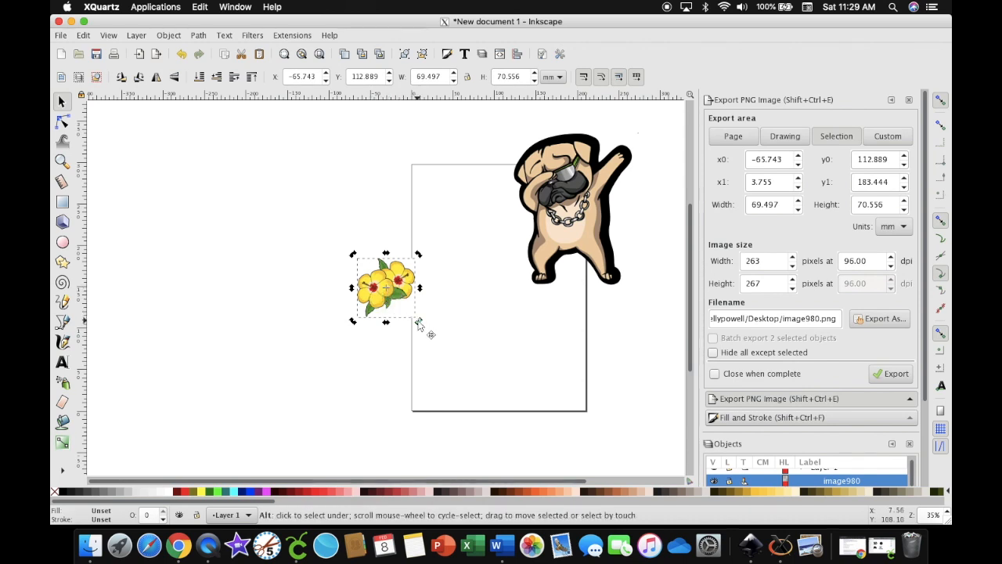
mouse_move(419, 323)
left_mouse_down()
mouse_move(439, 342)
mouse_move(421, 323)
left_mouse_up()
left_click(380, 296)
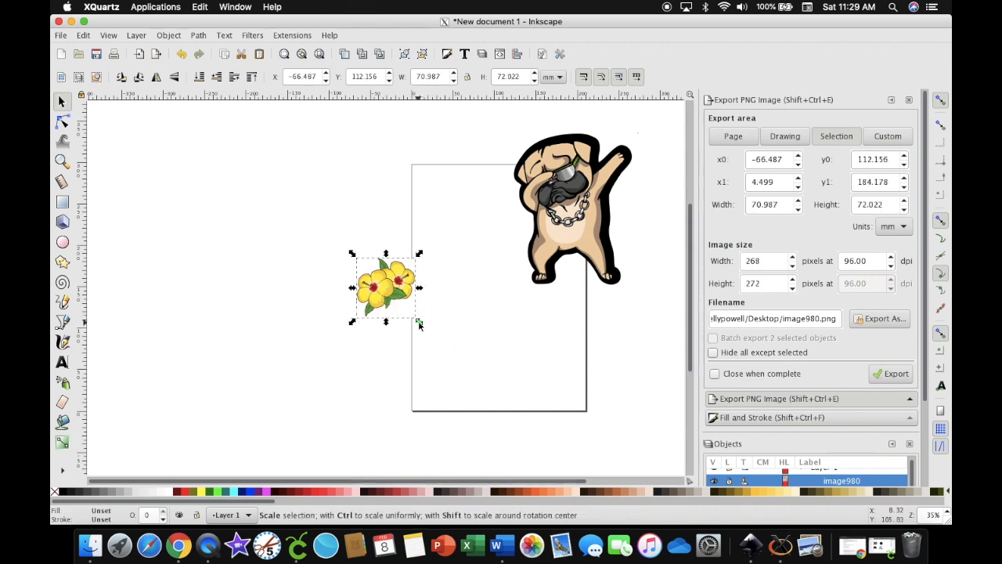
left_click_drag(418, 325, 527, 413)
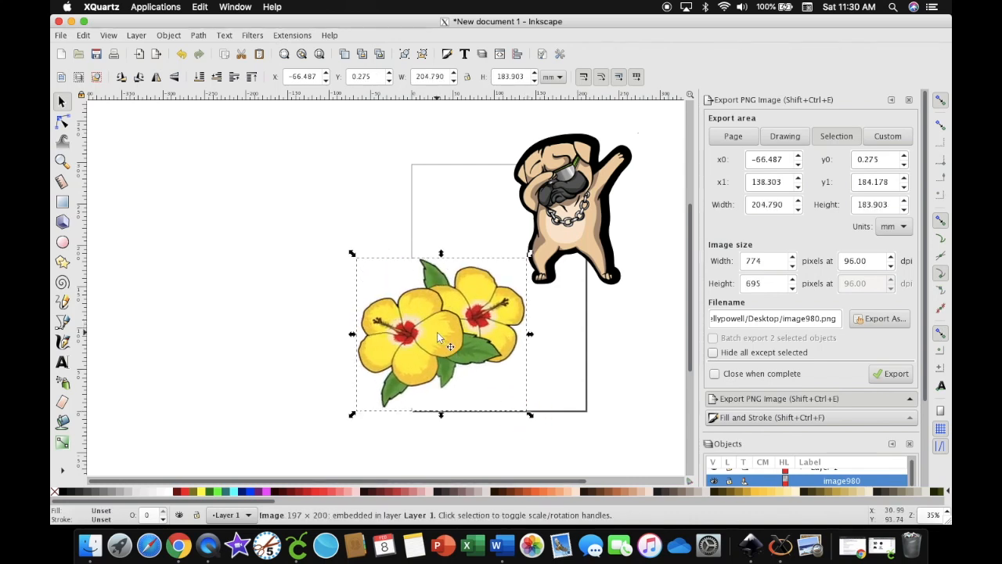
Move the flower image to the drawing's upper-left area, duplicate it, and place the copy between the original and the pug.
left_click_drag(341, 266, 394, 276)
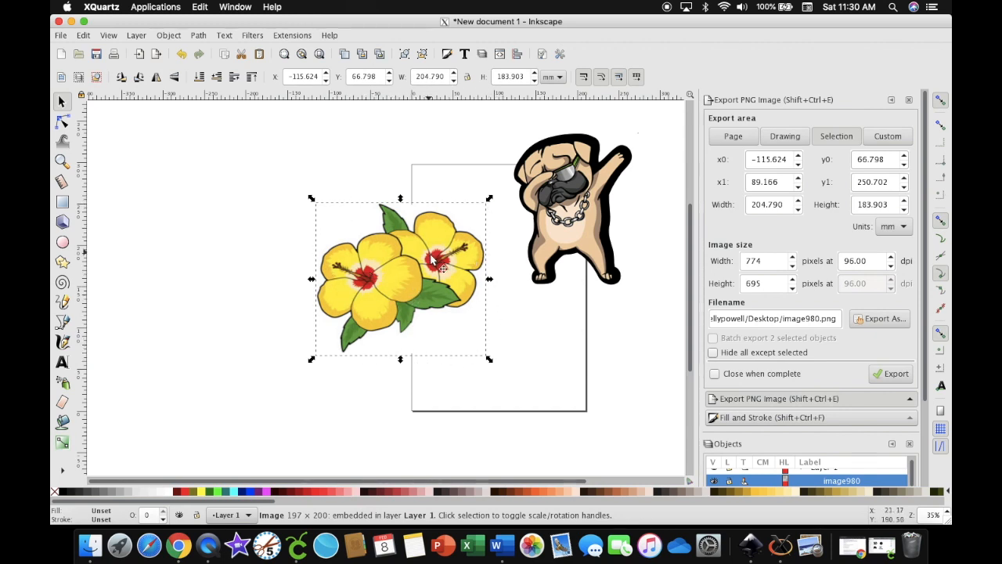
left_click_drag(429, 261, 251, 180)
right_click(282, 181)
left_click(328, 270)
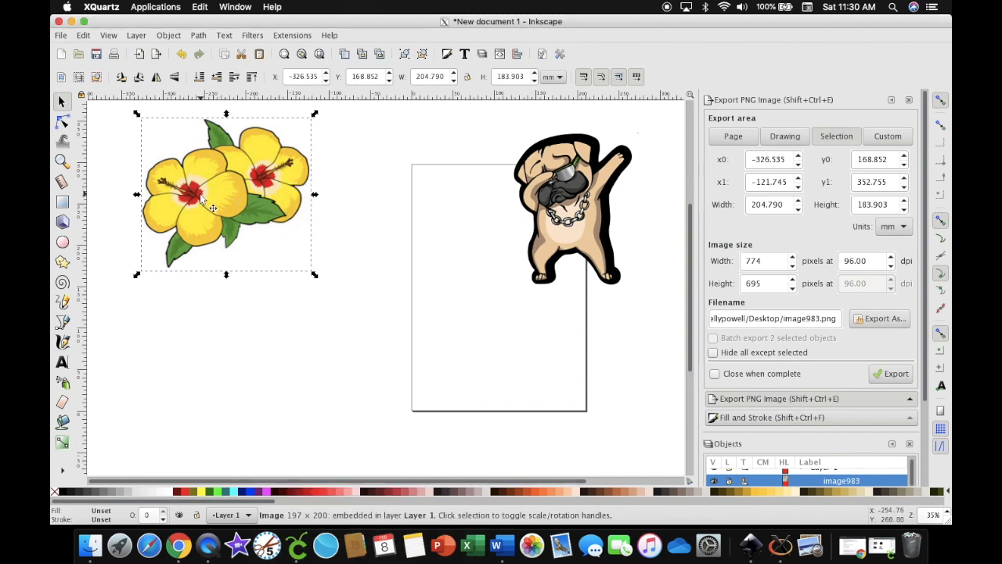
left_click_drag(201, 202, 396, 192)
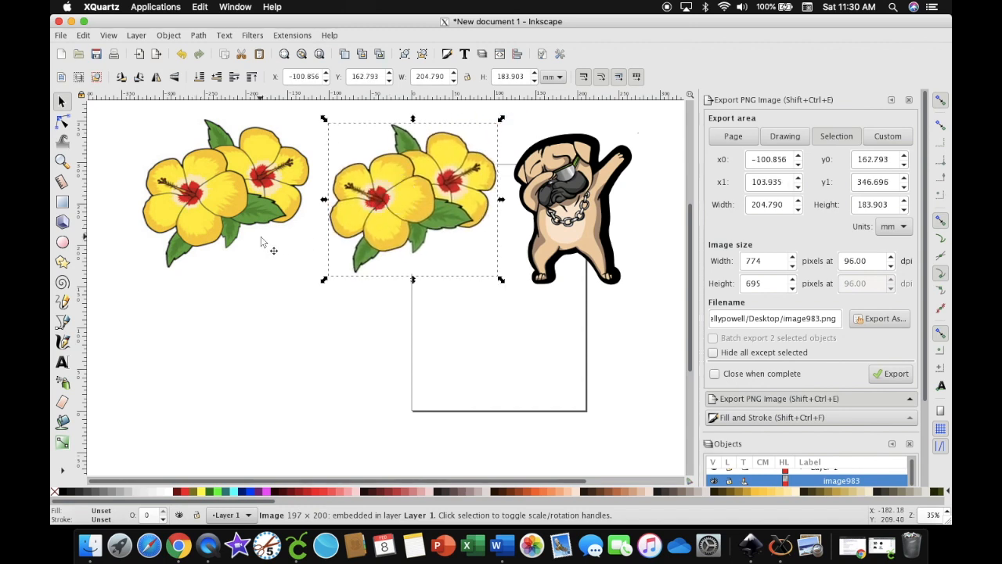
Trace the leftmost flower in Colors mode with 2 scans and Remove background on, and move the yellow silhouette below the pug.
left_click(240, 197)
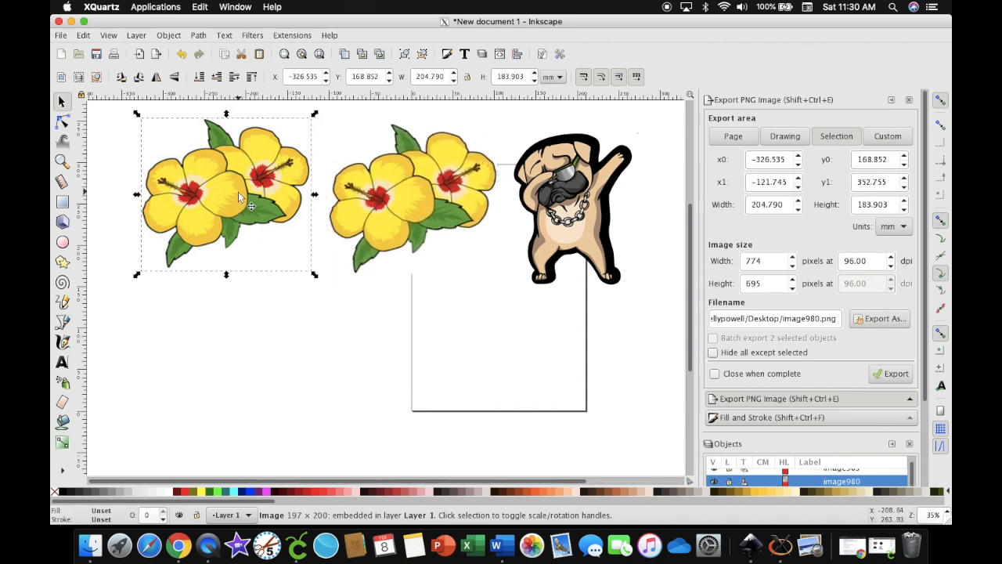
left_click(198, 35)
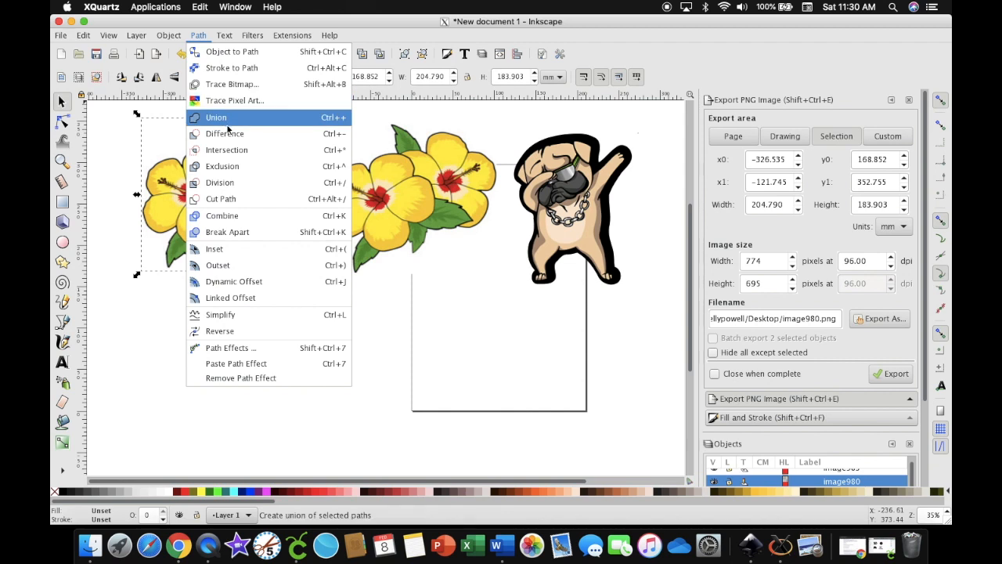
left_click(232, 84)
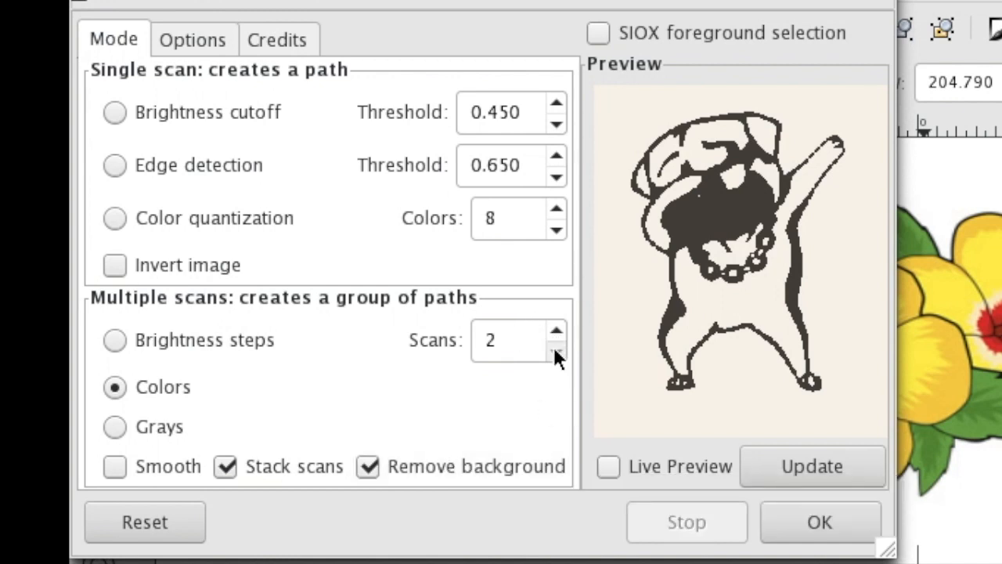
double_click(512, 340)
type("1")
left_click(814, 458)
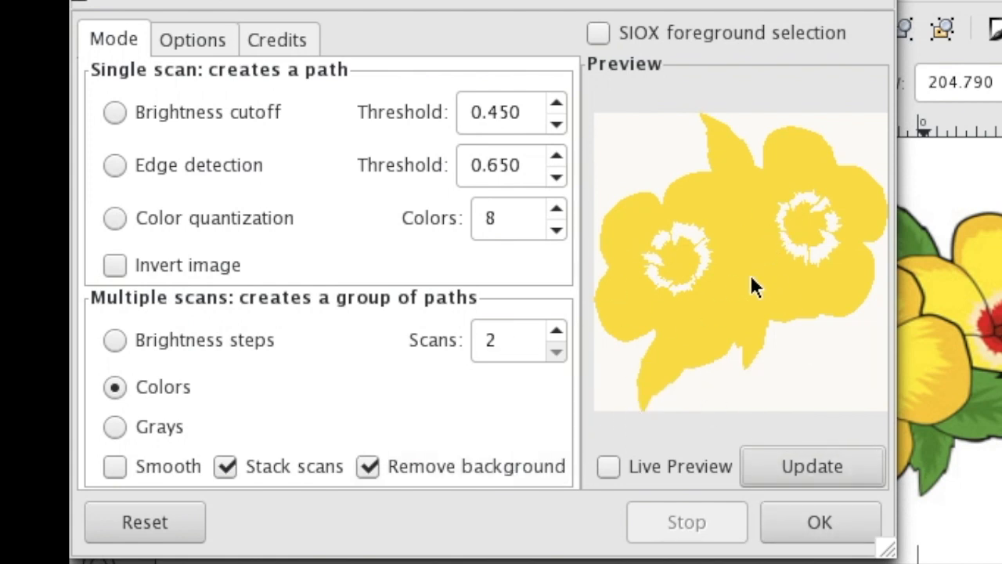
left_click(828, 529)
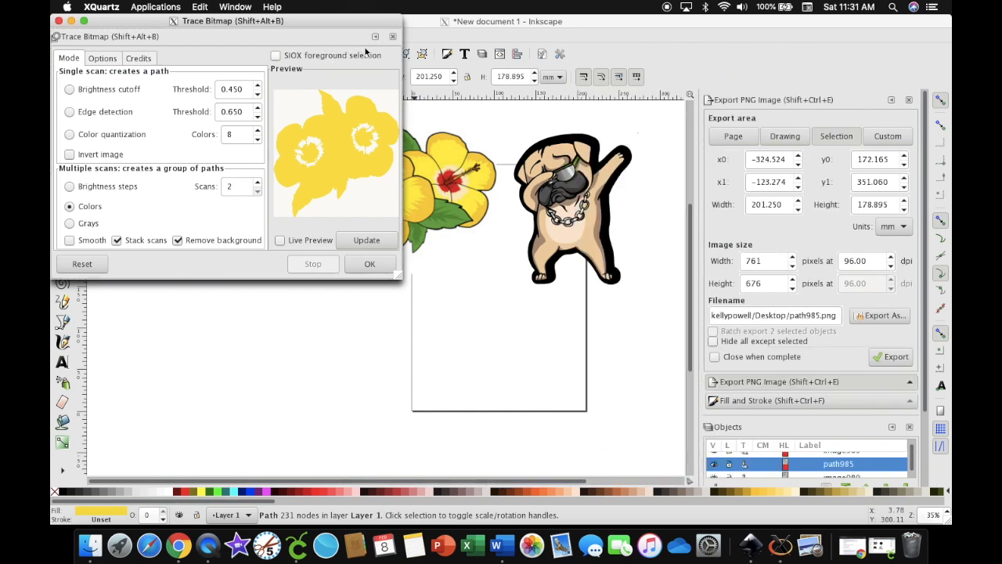
left_click(58, 21)
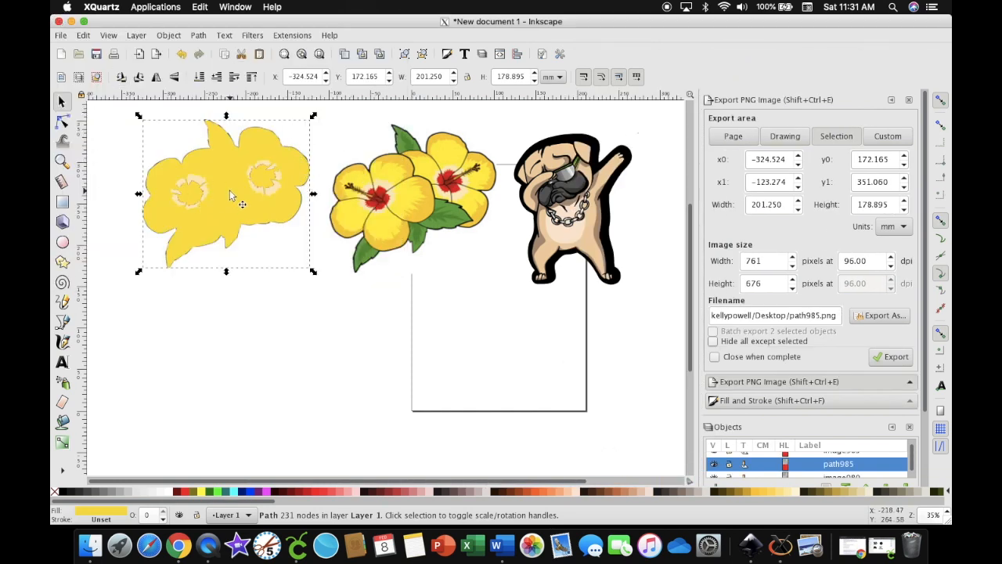
mouse_move(355, 193)
left_mouse_down()
mouse_move(231, 187)
mouse_move(385, 214)
left_mouse_up()
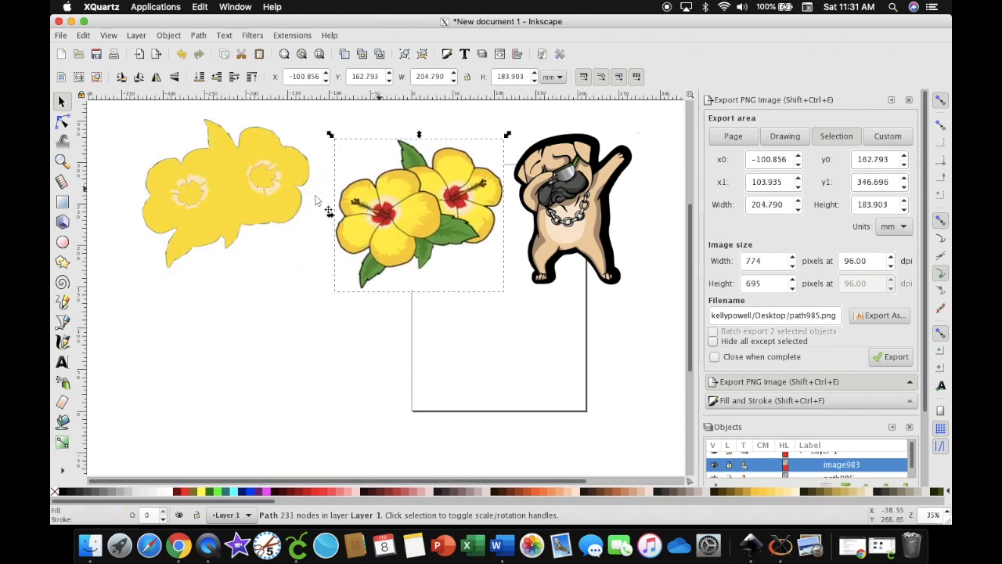
mouse_move(230, 172)
left_mouse_down()
mouse_move(459, 353)
mouse_move(437, 354)
mouse_move(652, 353)
left_mouse_up()
Set up a Colors bitmap trace of the flower copy beside the pug, raising the scans to 11 and updating the preview.
left_click(417, 205)
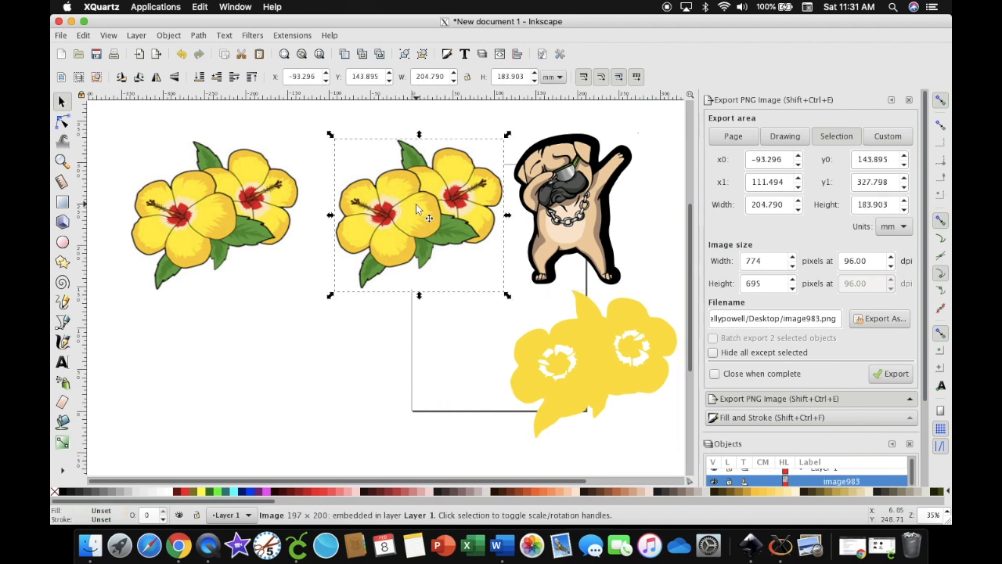
left_click(198, 35)
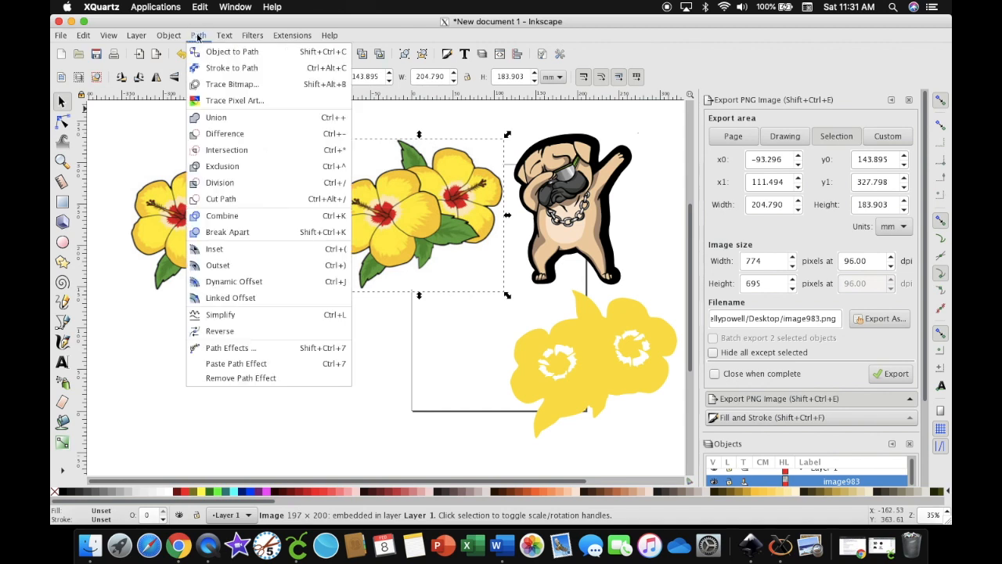
left_click(259, 83)
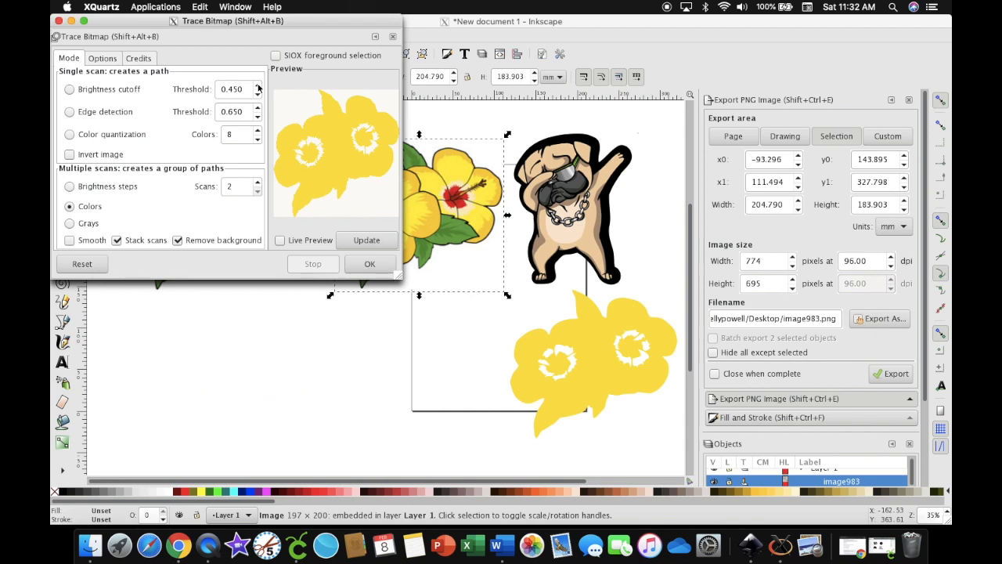
left_click(258, 182)
left_click(257, 183)
left_click(257, 183)
left_click(258, 182)
left_click(366, 242)
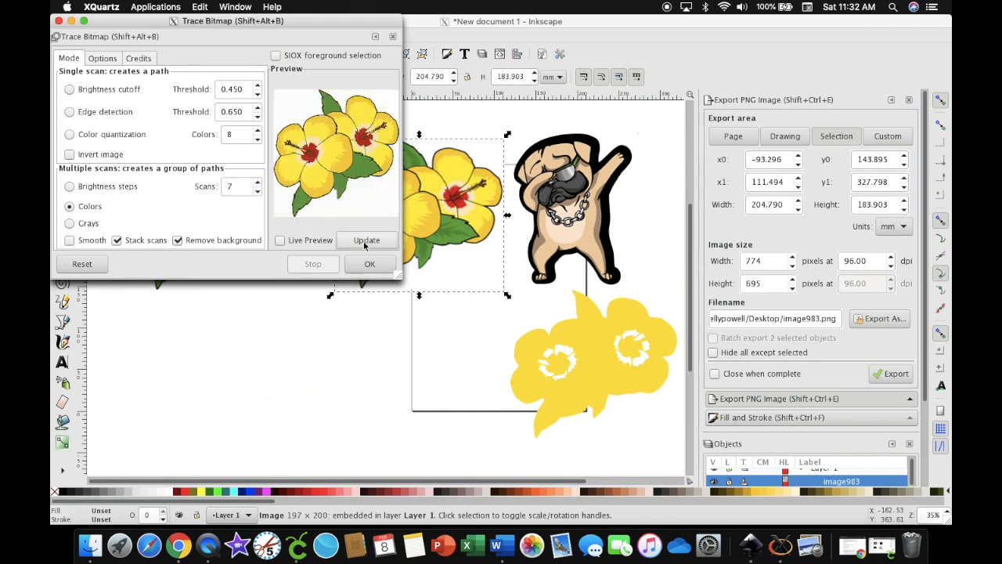
left_click(258, 182)
left_click(257, 183)
left_click(362, 242)
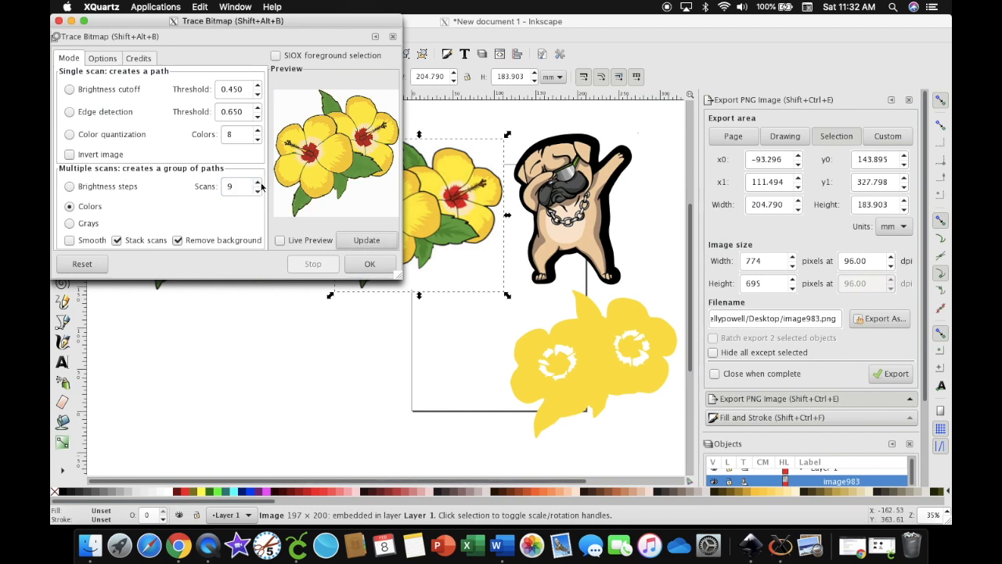
left_click(258, 182)
left_click(367, 243)
left_click(259, 182)
left_click(364, 241)
Apply the 11-scan trace with Remove background and Stack scans on and Smooth off, and close the trace dialog.
left_click(177, 241)
left_click(69, 240)
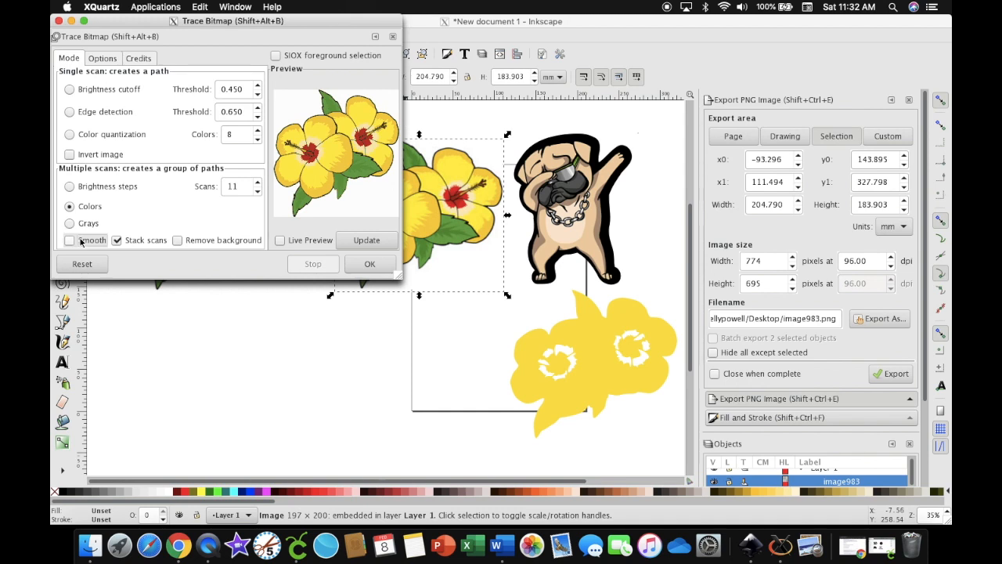
left_click(178, 241)
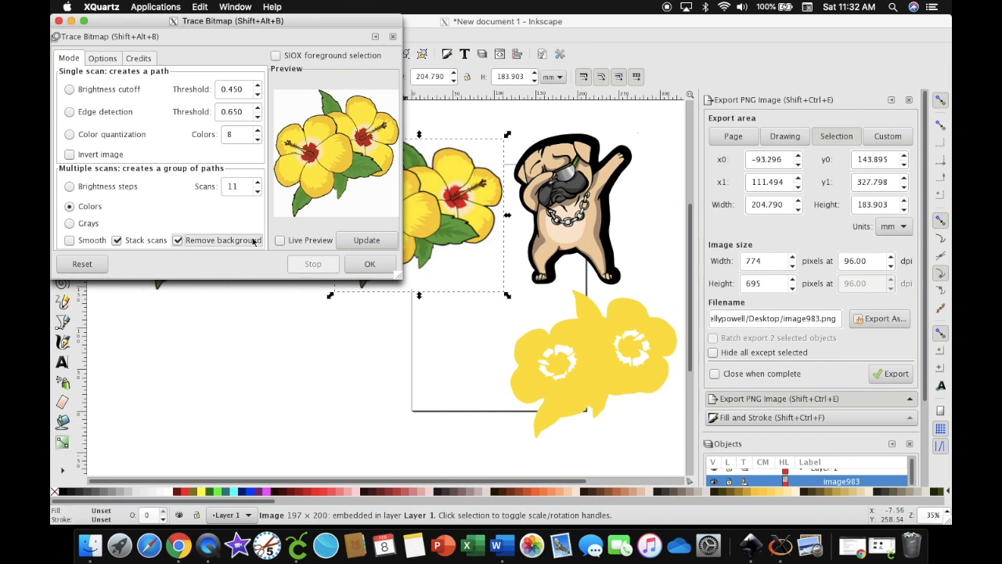
left_click(367, 265)
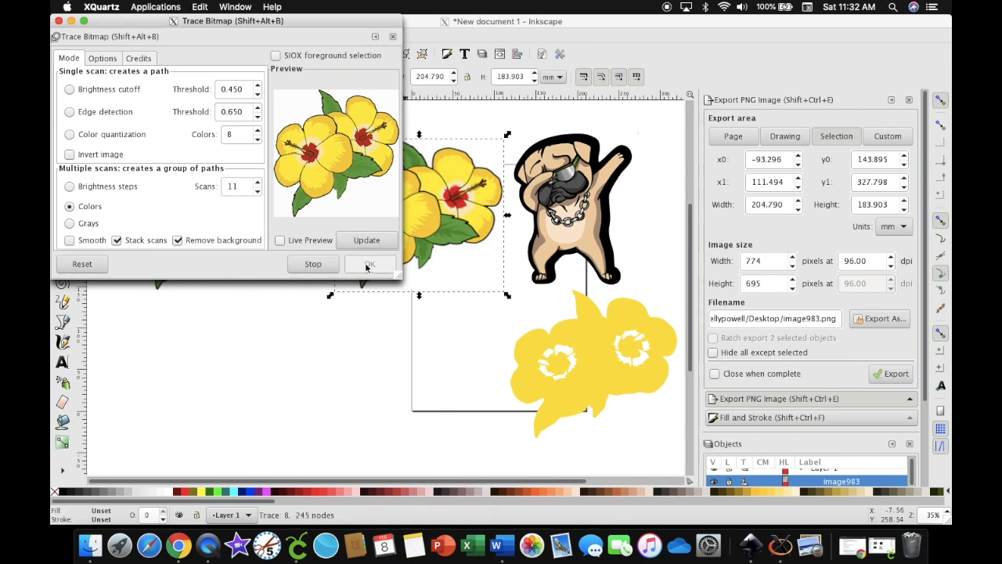
left_click(58, 21)
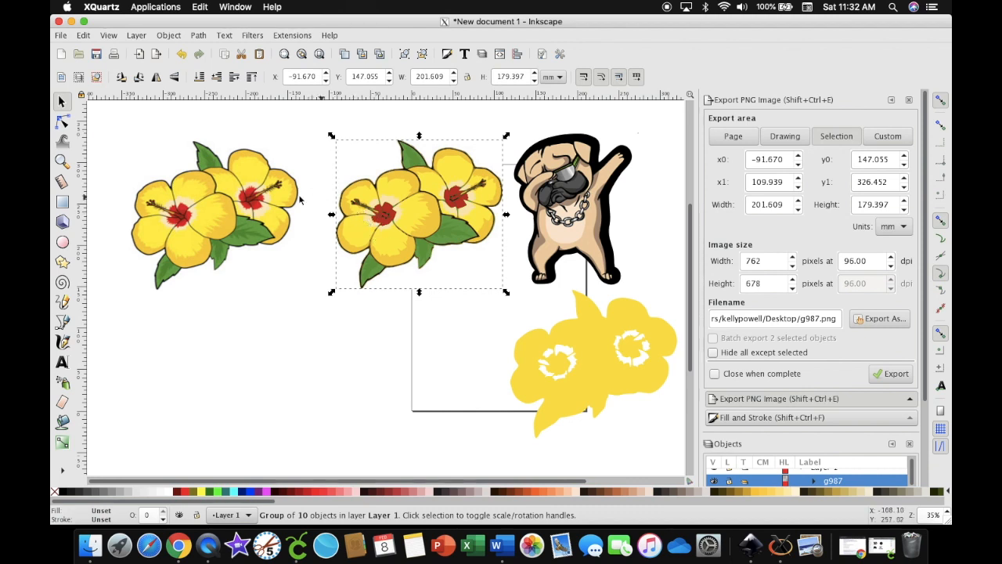
Move the traced colour flower group off its source image into the space directly below it.
mouse_move(437, 204)
left_mouse_down()
mouse_move(423, 266)
mouse_move(421, 379)
mouse_move(440, 357)
left_mouse_up()
left_click_drag(438, 219, 434, 218)
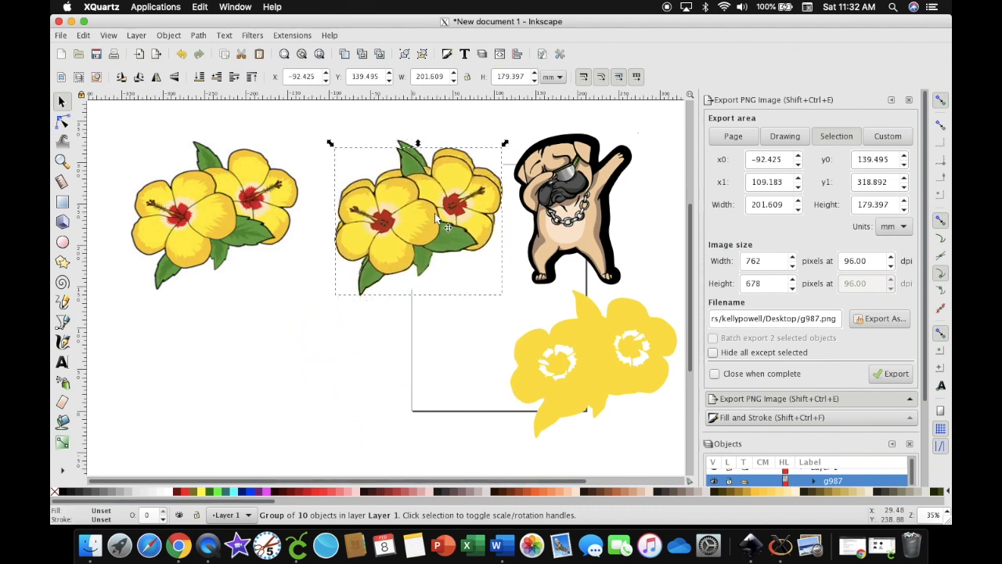
left_click_drag(402, 201, 399, 349)
Delete both original bitmap flower images, keeping the traced colour flower and the yellow silhouette.
left_click(419, 196)
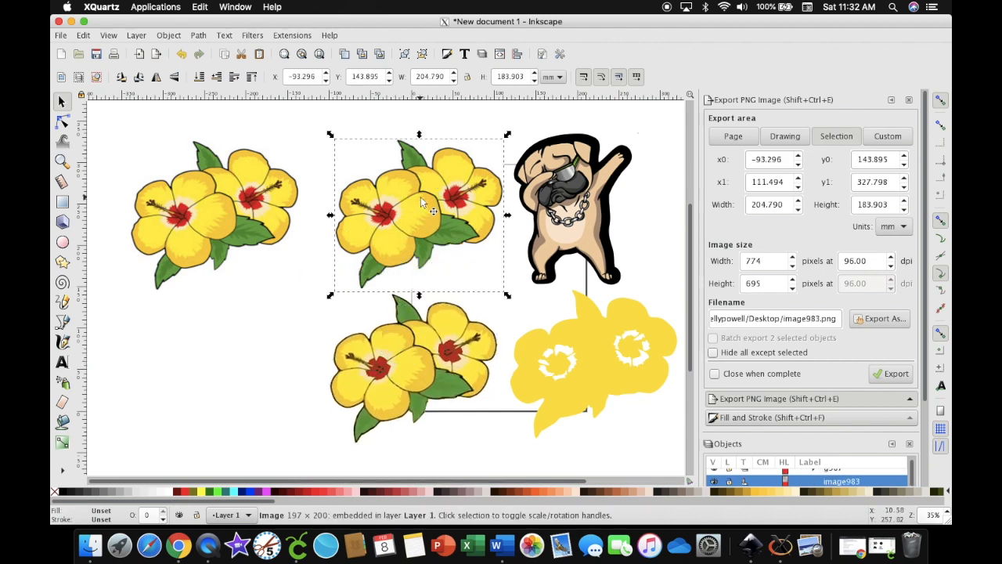
key("Delete")
left_click(192, 195)
key("Delete")
Place the traced colour flower in the upper-left area and the yellow silhouette beside it at about X -116.6, Y 29.3 mm.
left_click_drag(389, 332, 381, 194)
left_click_drag(585, 357, 366, 364)
left_click_drag(417, 259, 245, 232)
left_click_drag(380, 375, 391, 297)
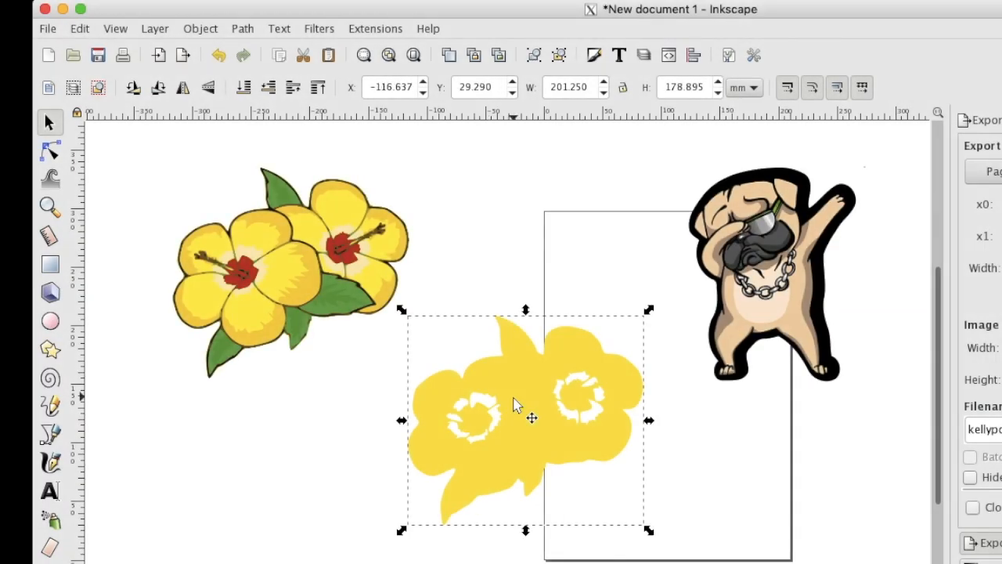
Outset the yellow flower silhouette three times and fill it with black.
left_click(243, 29)
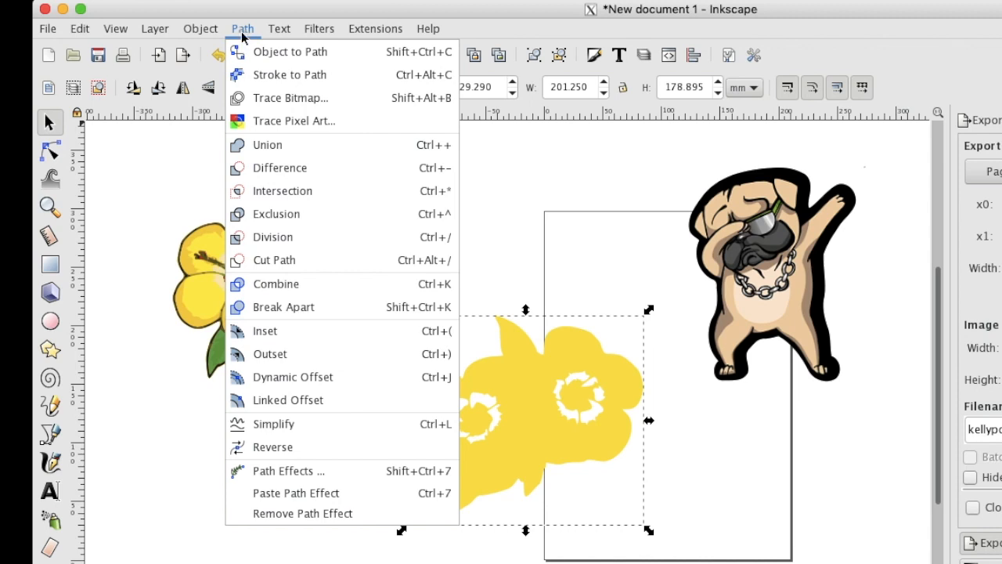
left_click(288, 353)
left_click(243, 29)
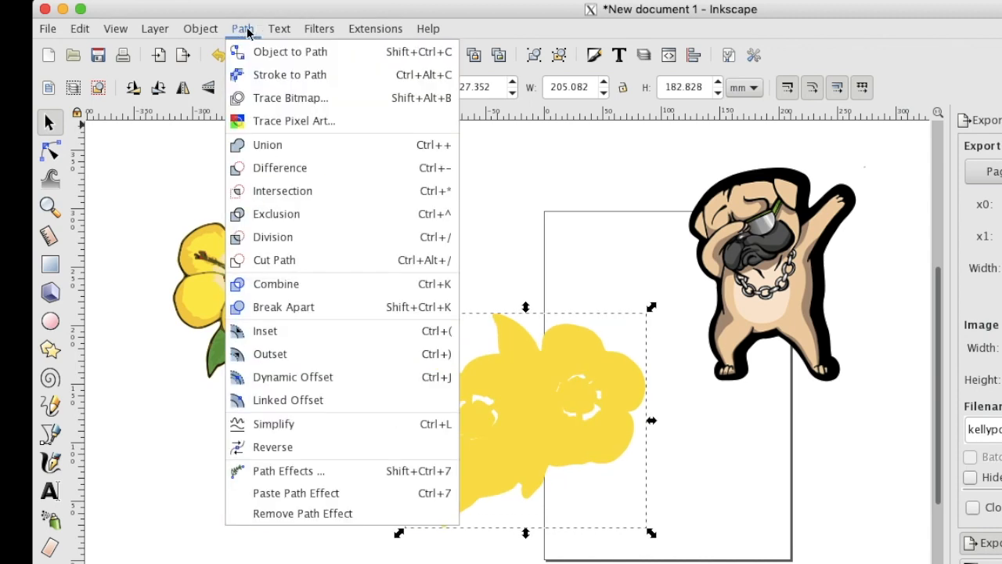
left_click(282, 353)
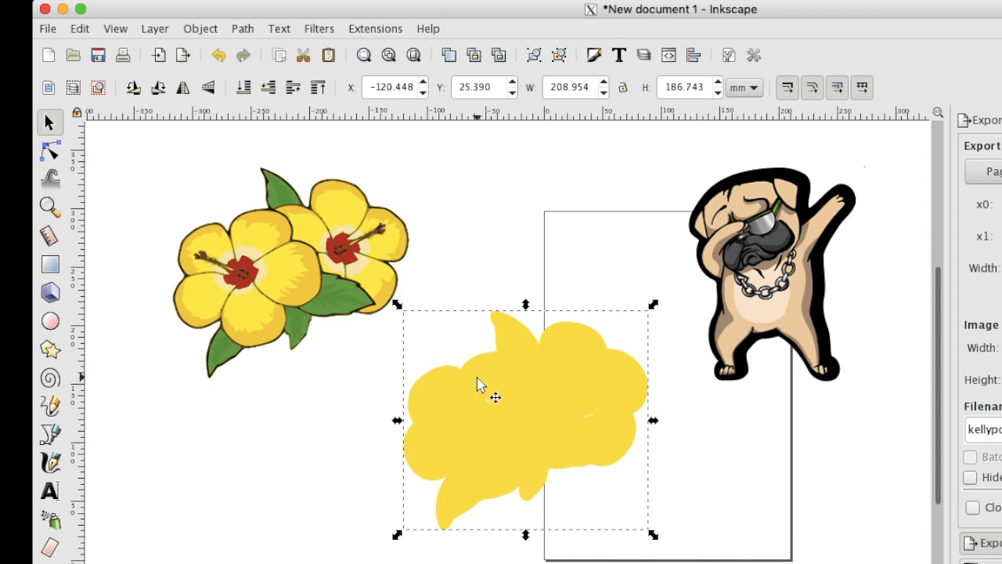
left_click(244, 29)
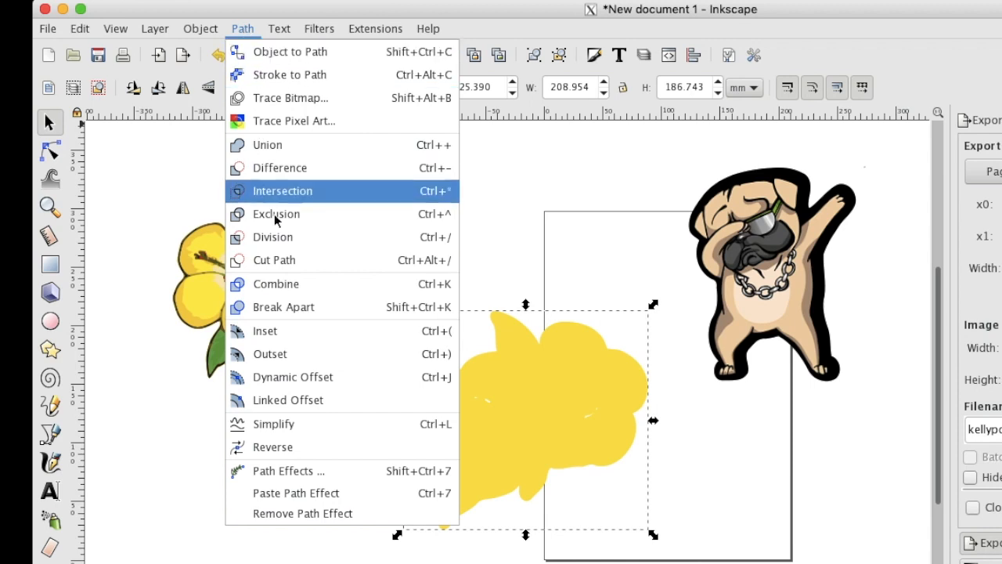
left_click(288, 353)
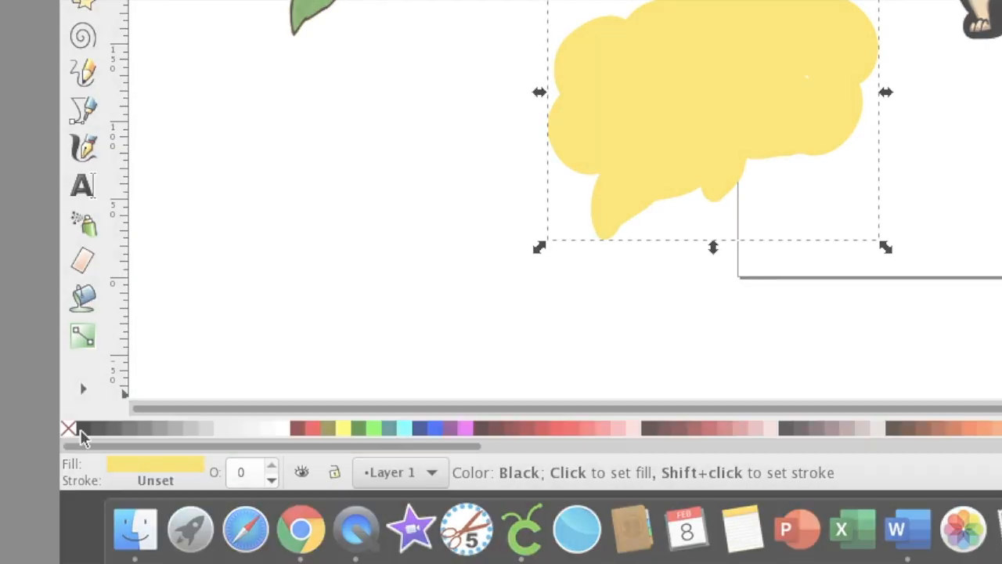
left_click(81, 429)
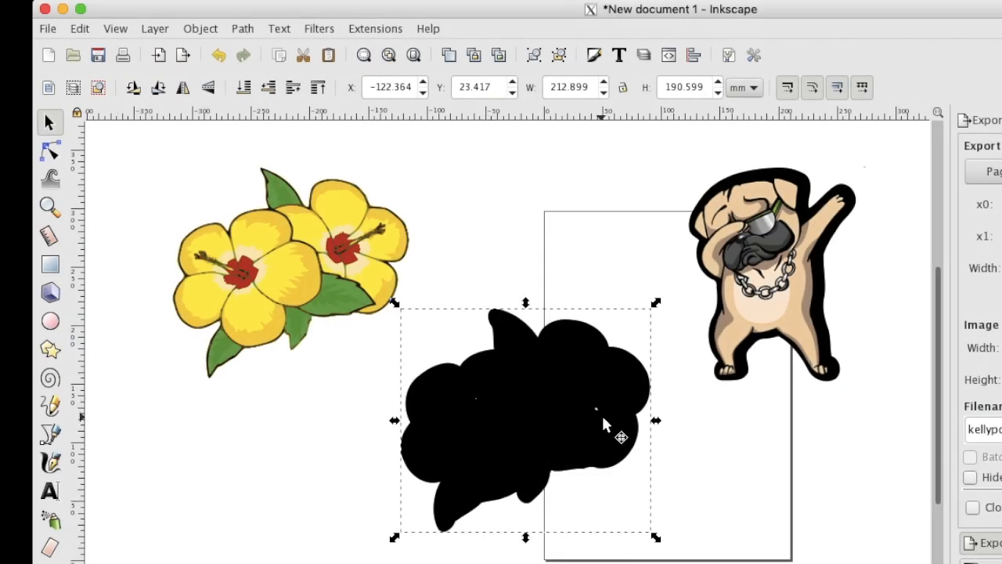
Delete the two stray nodes inside the black silhouette so its leftover pinholes are closed.
left_click(49, 151)
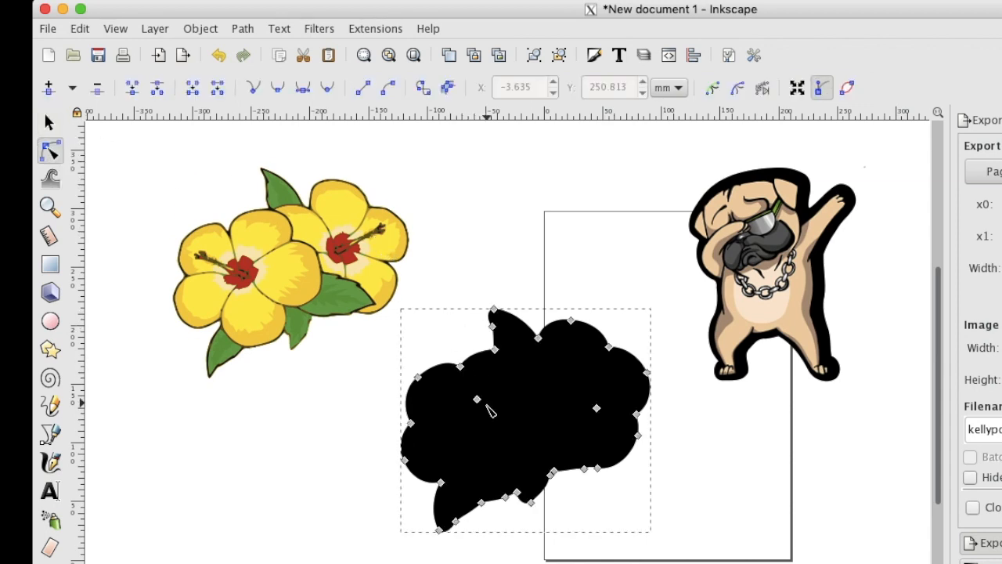
left_click(477, 400)
key("Delete")
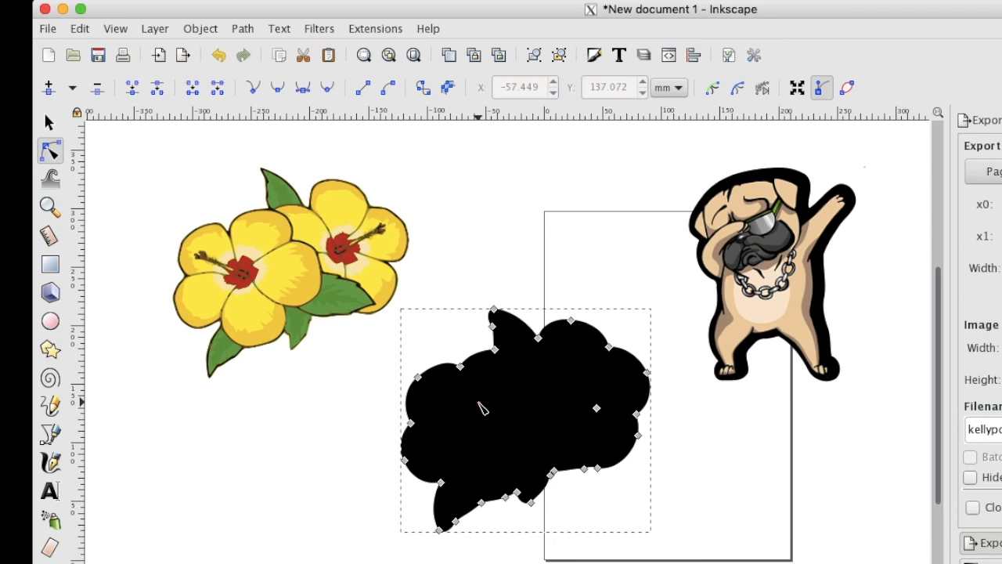
left_click(597, 408)
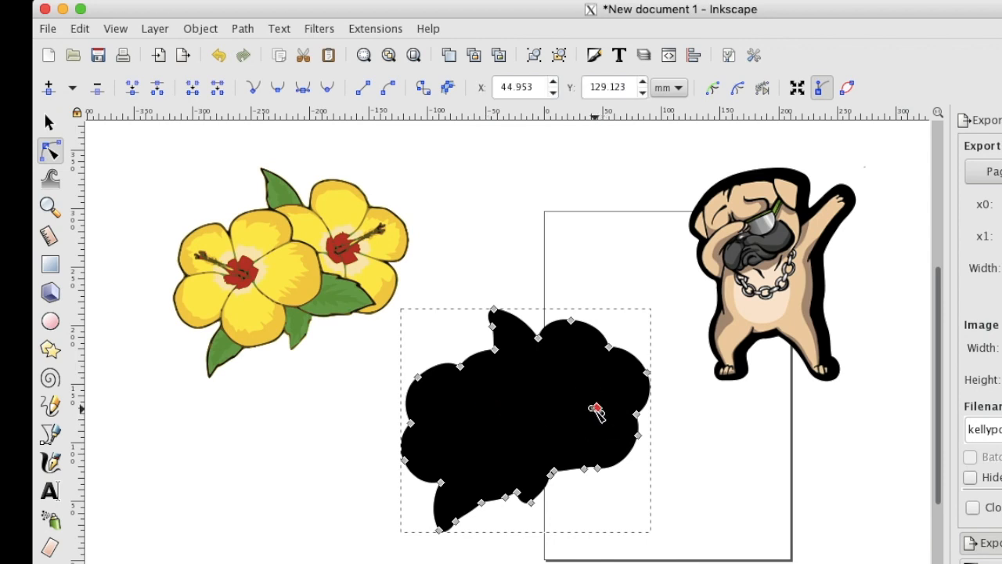
key("Delete")
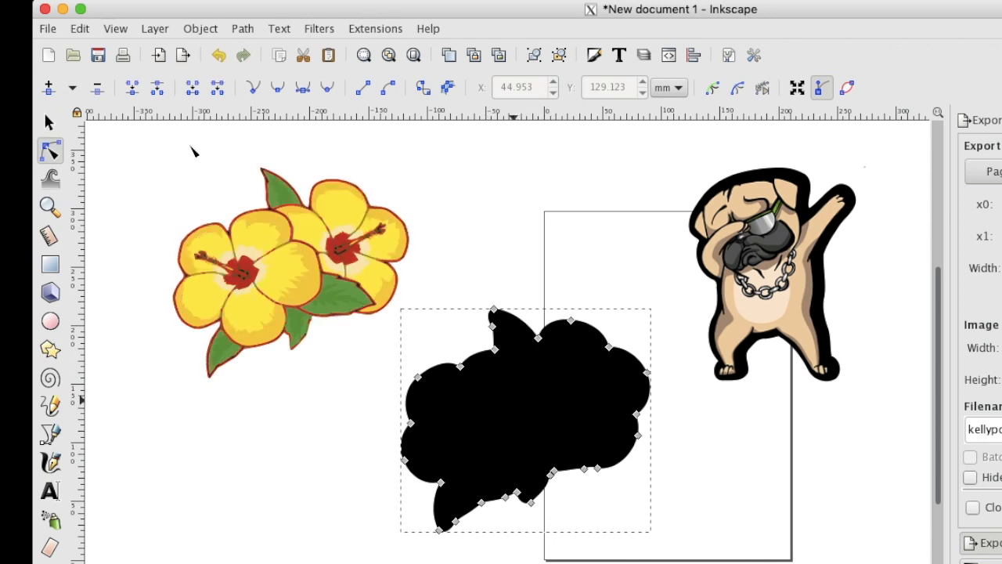
left_click(49, 123)
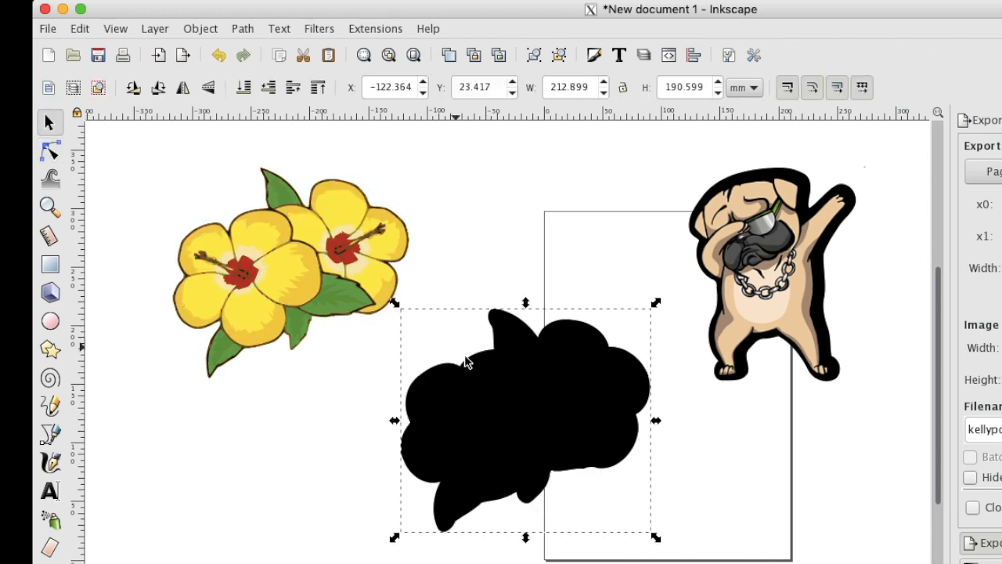
Raise the coloured flower to the top, place it over the black silhouette and align both on their centres.
left_click(297, 266)
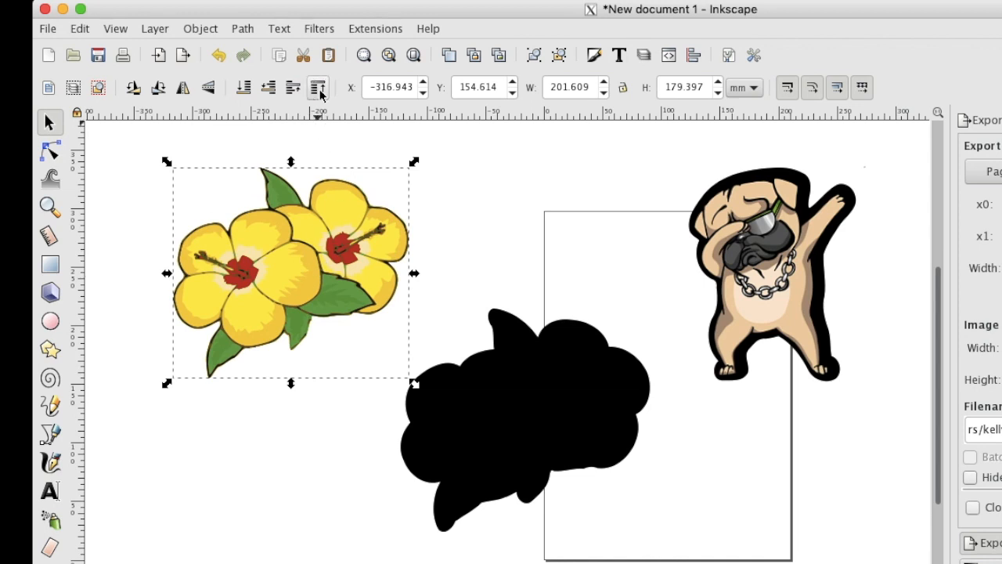
left_click_drag(298, 249, 526, 382)
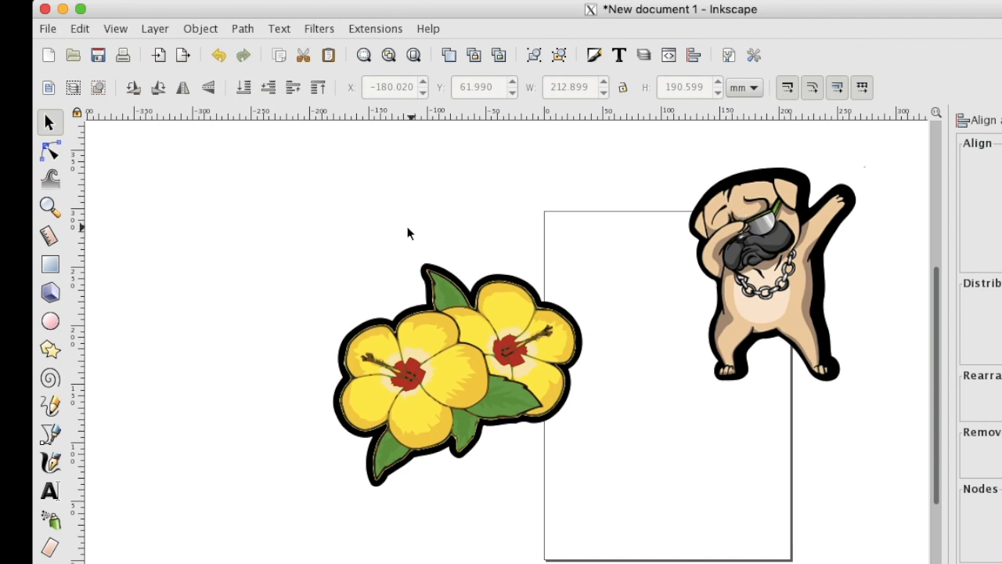
left_click_drag(308, 245, 613, 524)
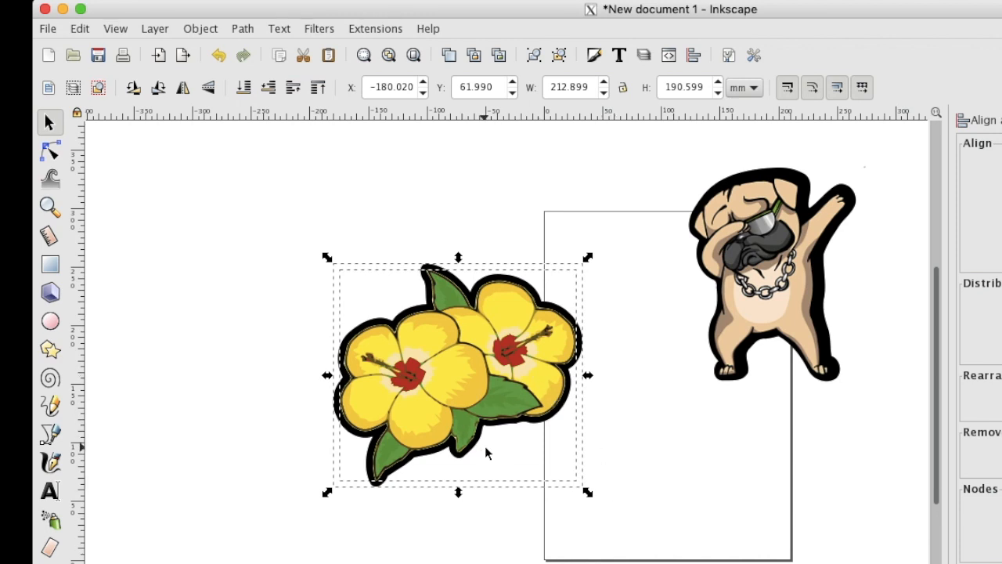
Change the fill of the silhouette behind the coloured flower to white.
left_click(602, 401)
left_click(517, 286)
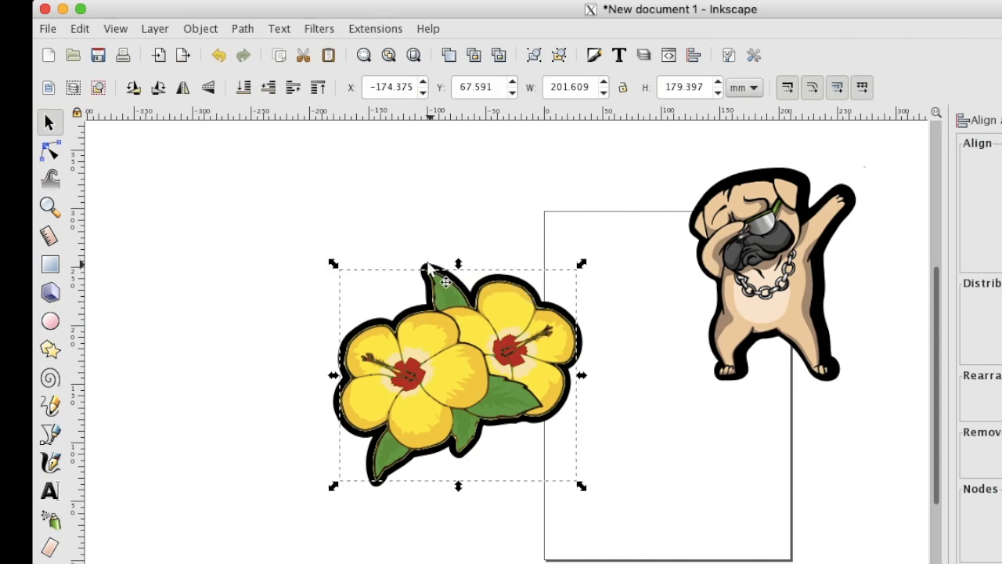
key("period")
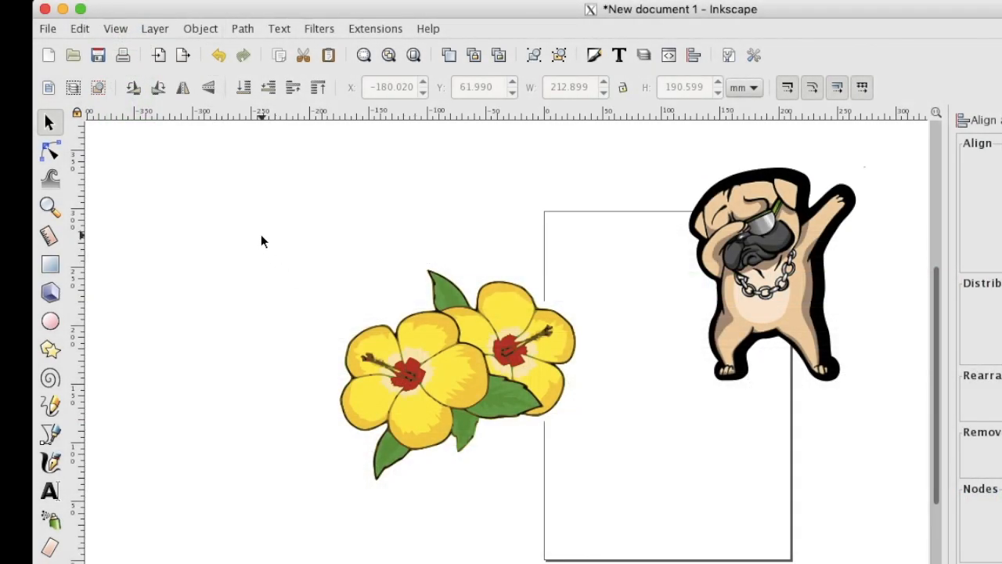
Export the flower together with its white silhouette as a PNG named "flower sticker with background" on the Desktop.
left_click_drag(261, 235, 612, 554)
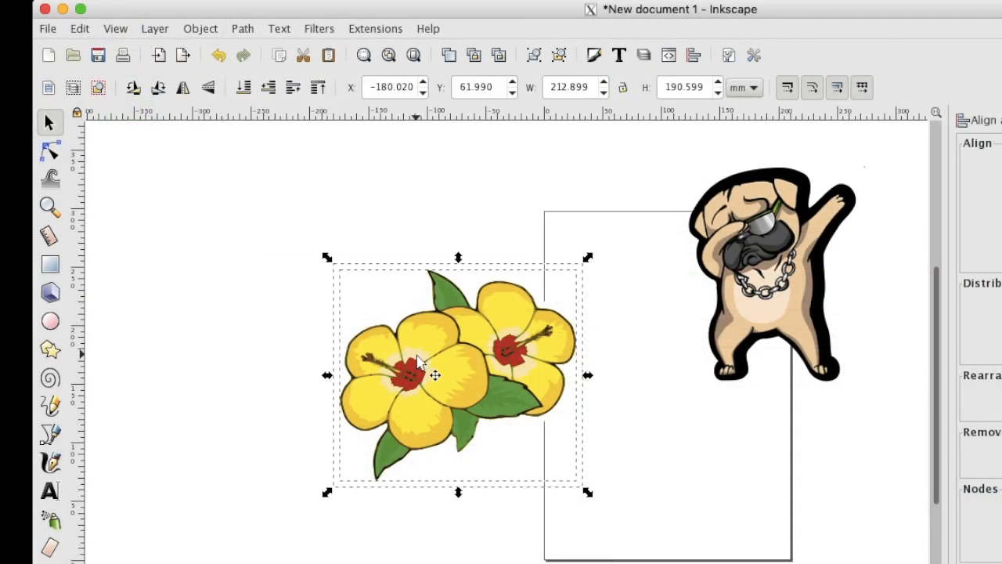
left_click(46, 28)
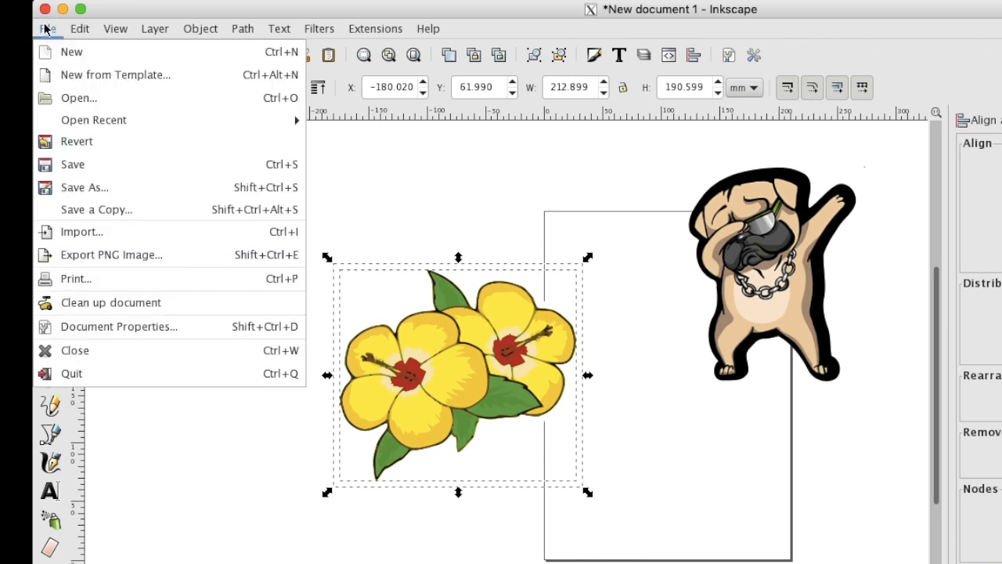
left_click(107, 255)
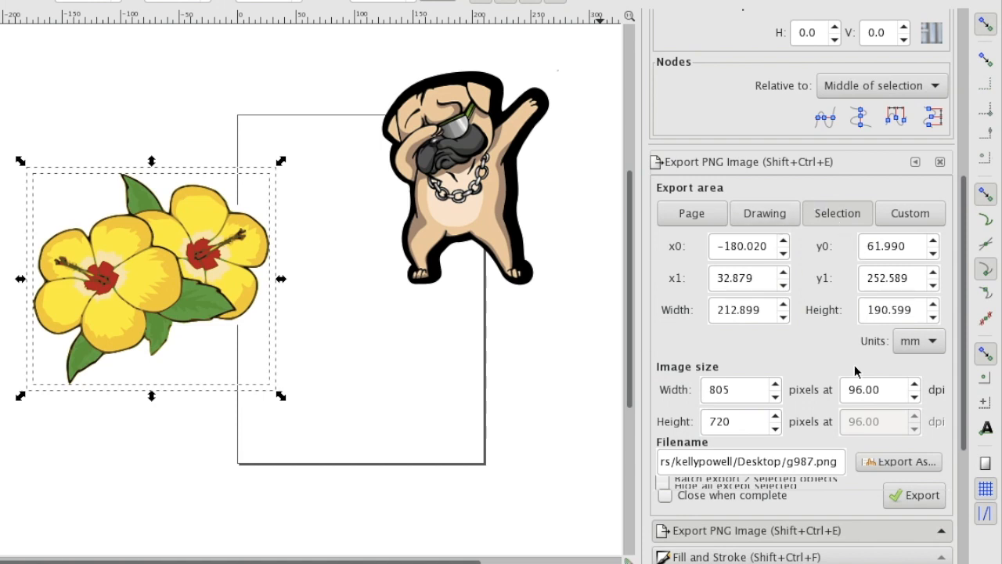
left_click(896, 465)
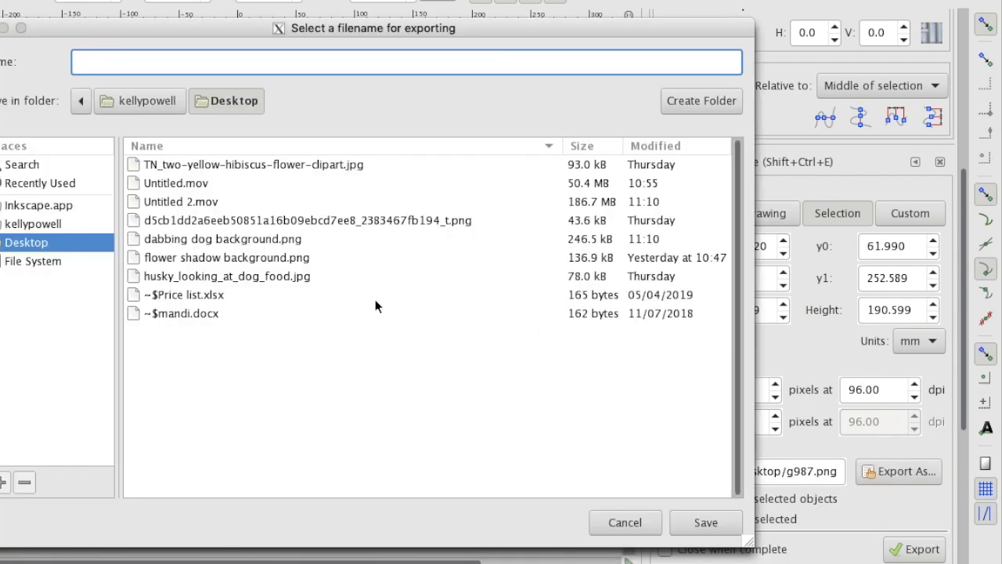
type("flower ")
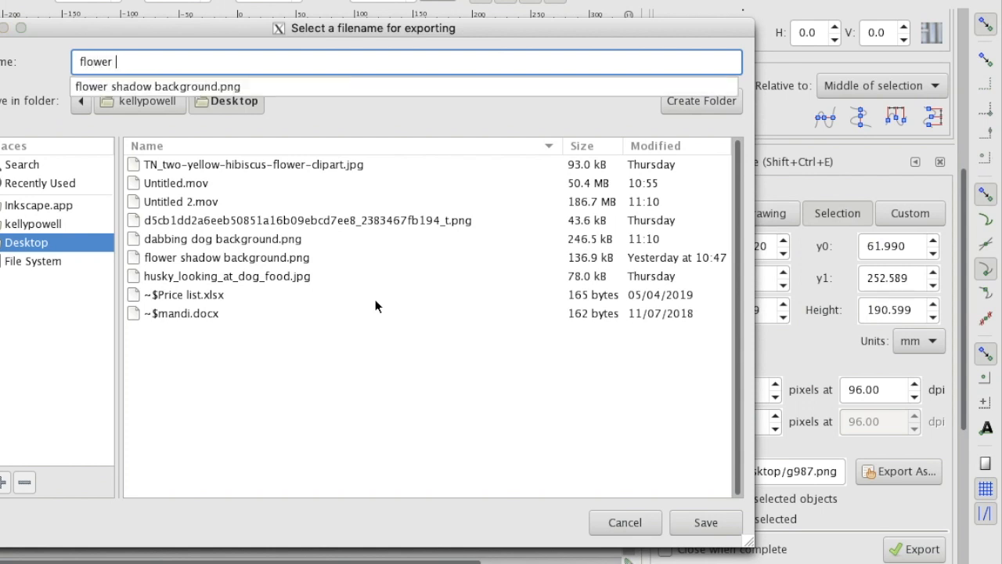
type("sticker with background")
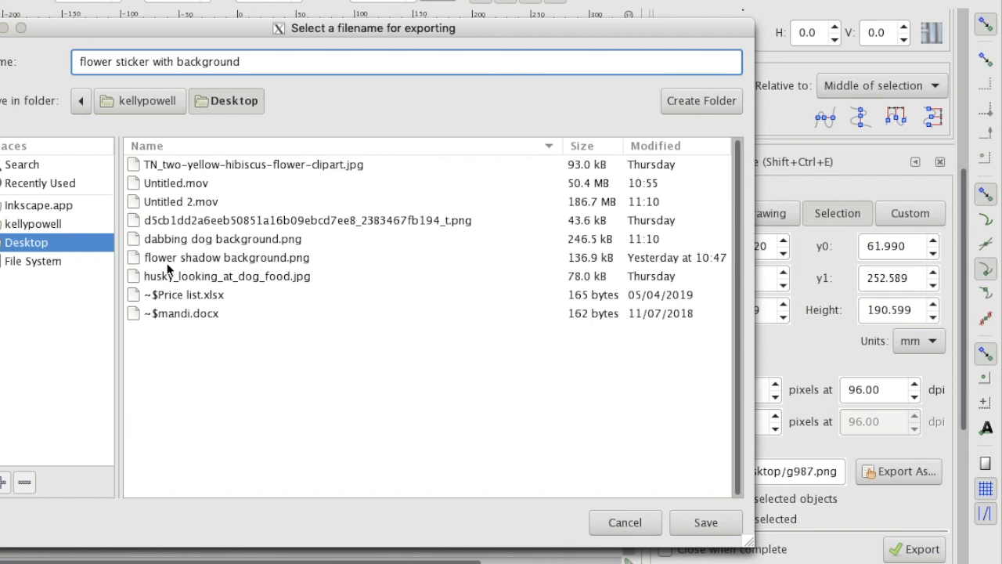
left_click(703, 522)
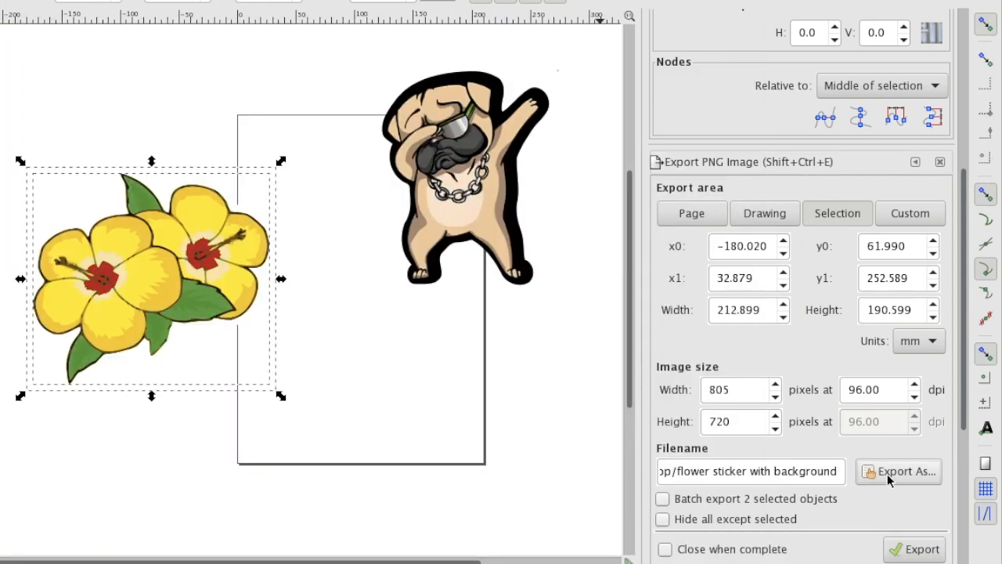
left_click(909, 548)
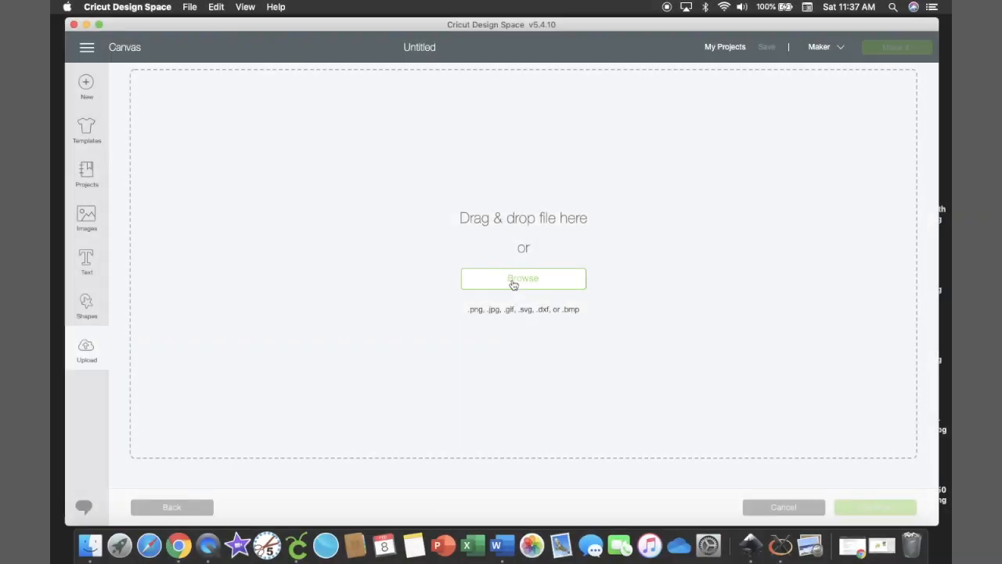
In Cricut Design Space, load "flower sticker with background.png" from the Desktop for image upload.
left_click(514, 282)
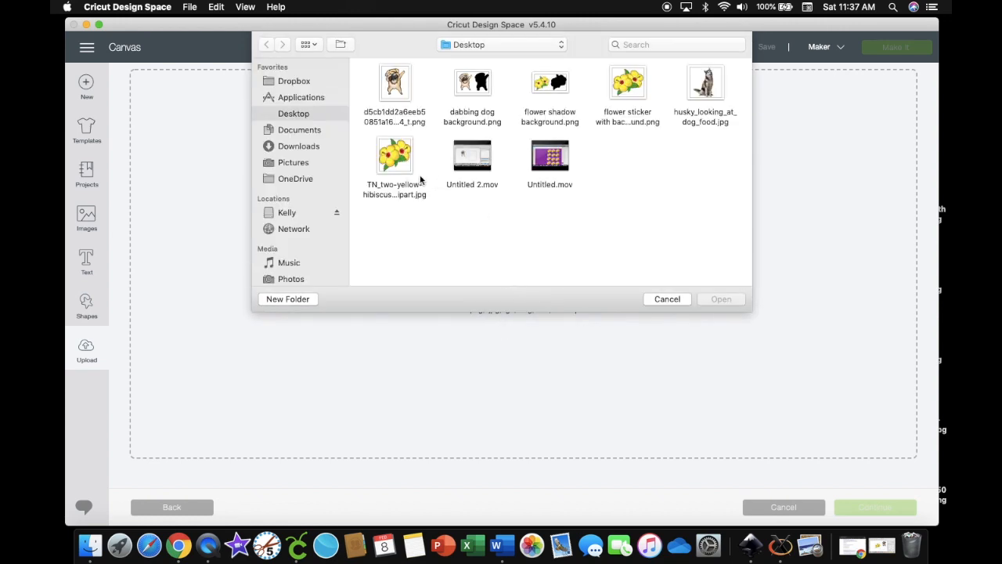
left_click(637, 98)
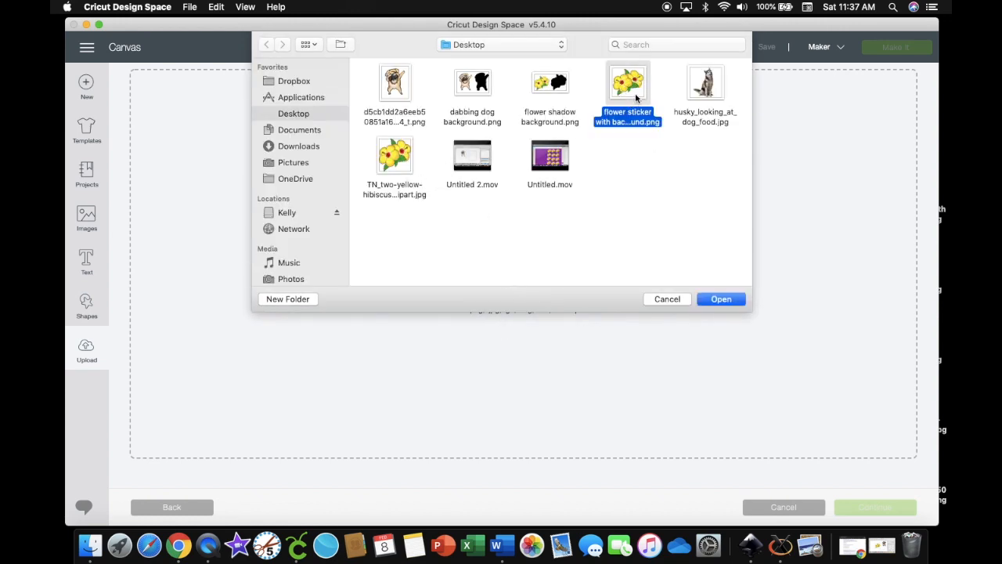
left_click(714, 299)
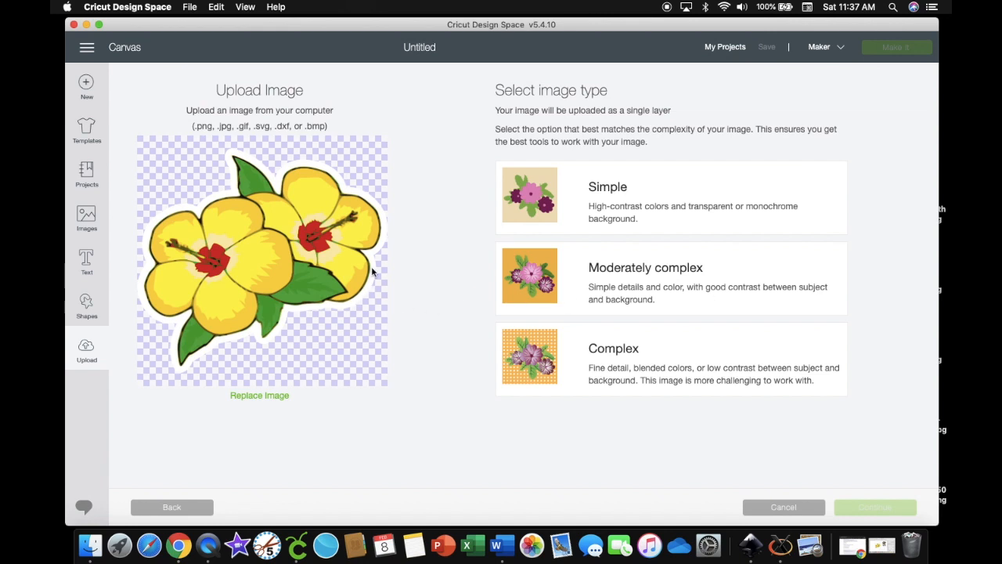
Set the image type to Complex, keep the whole image without erasing, and save it as a Print Then Cut image.
left_click(637, 360)
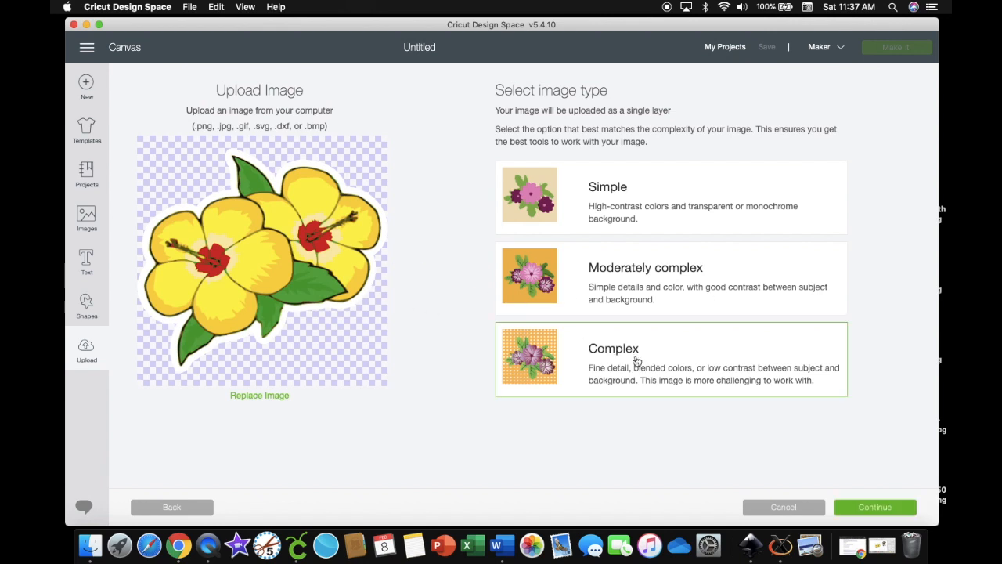
left_click(871, 507)
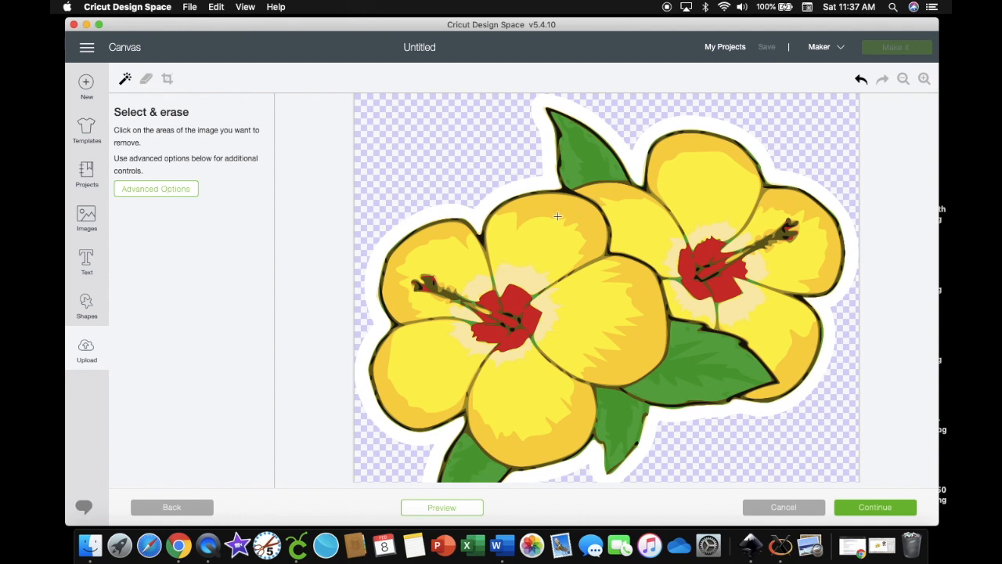
left_click(884, 508)
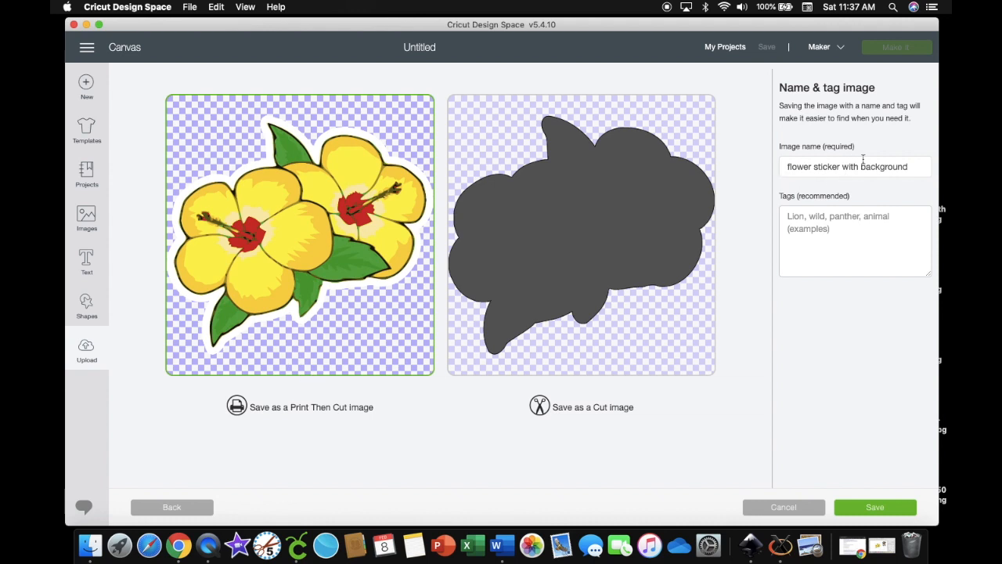
left_click(868, 508)
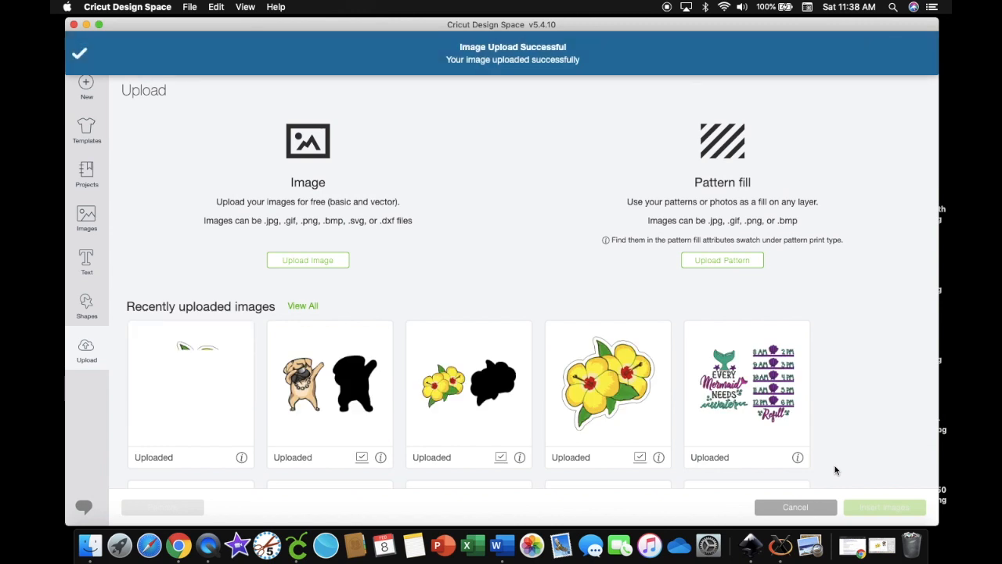
Insert the newly uploaded flower sticker onto the canvas and deselect it.
left_click(191, 374)
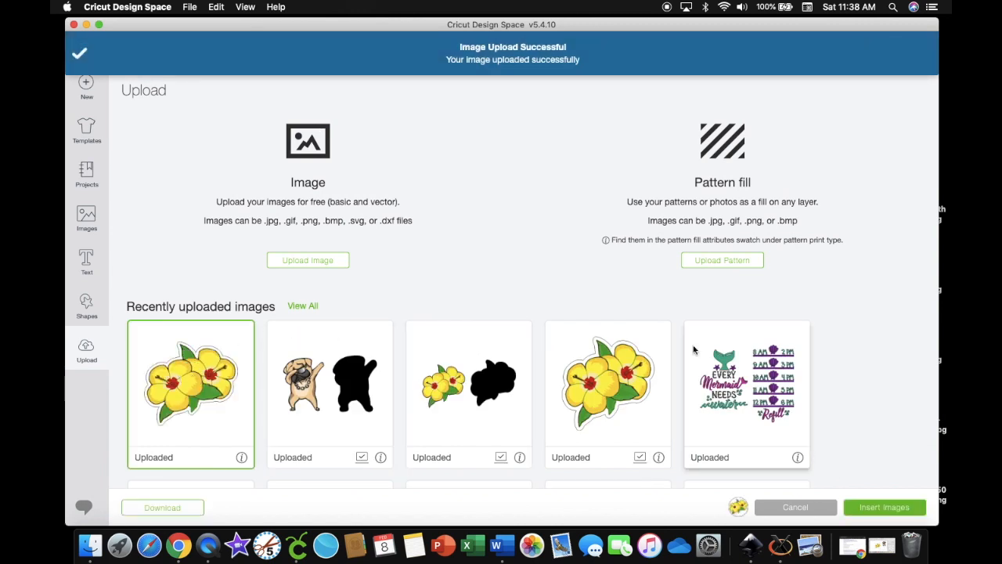
left_click(876, 507)
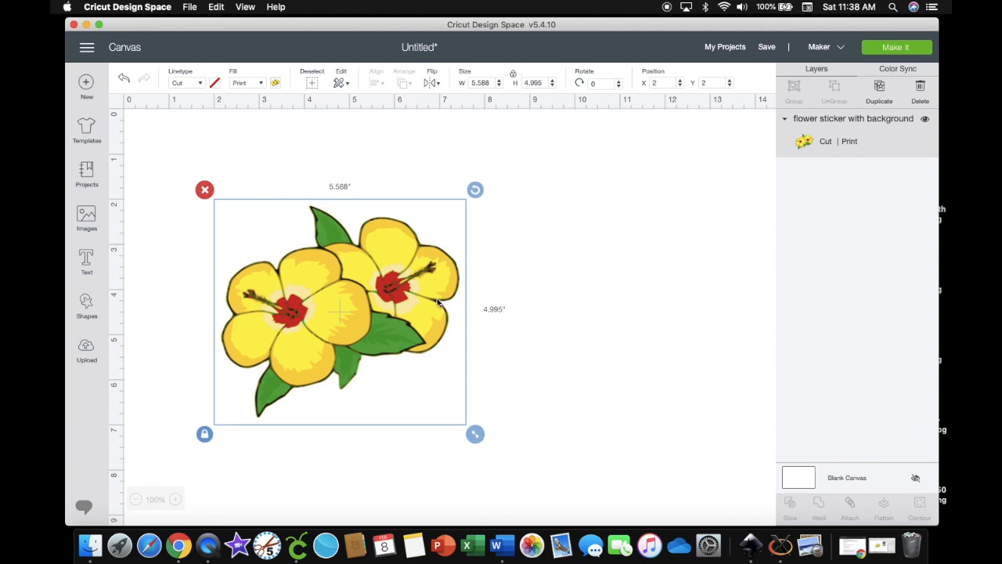
left_click(499, 154)
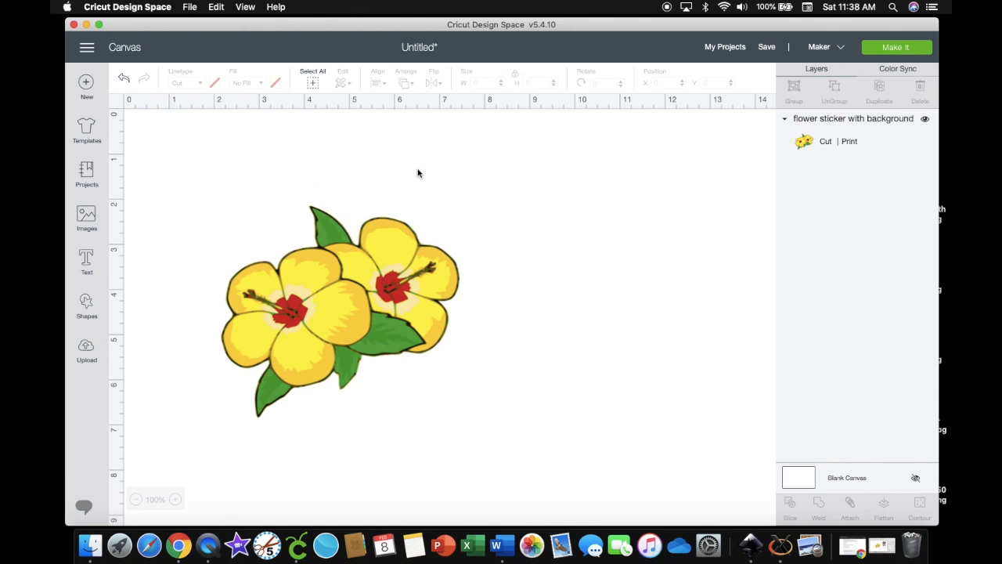
Set the canvas colour to light blue and move the flower sticker to X 3.125, Y 1.
left_click(854, 477)
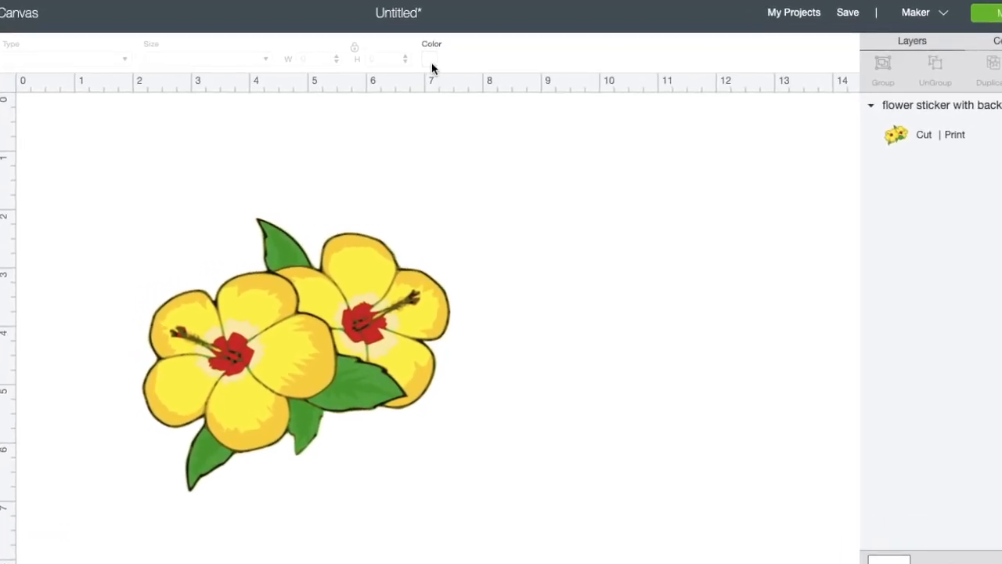
left_click(430, 60)
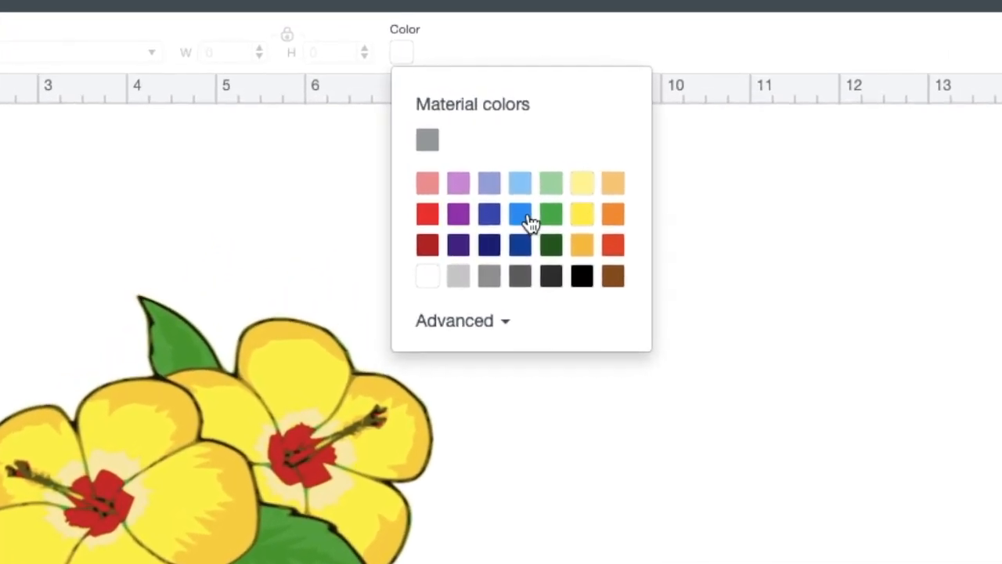
left_click(520, 183)
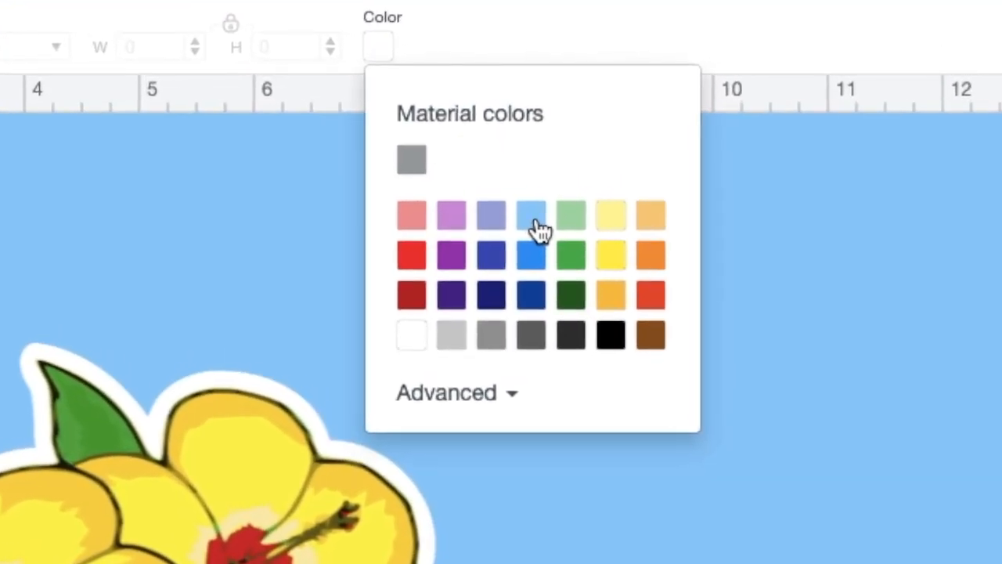
left_click(812, 463)
left_click_drag(360, 296, 404, 258)
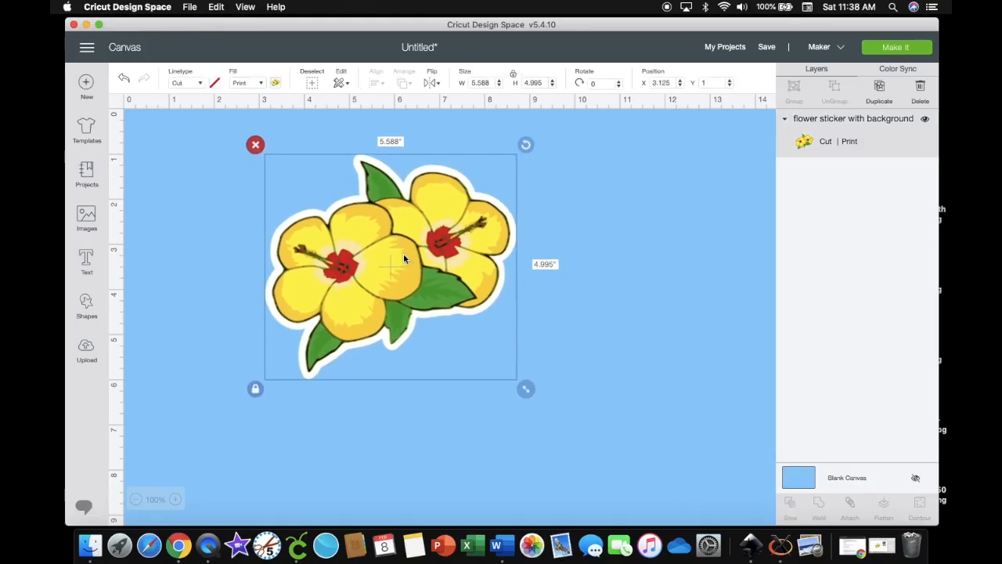